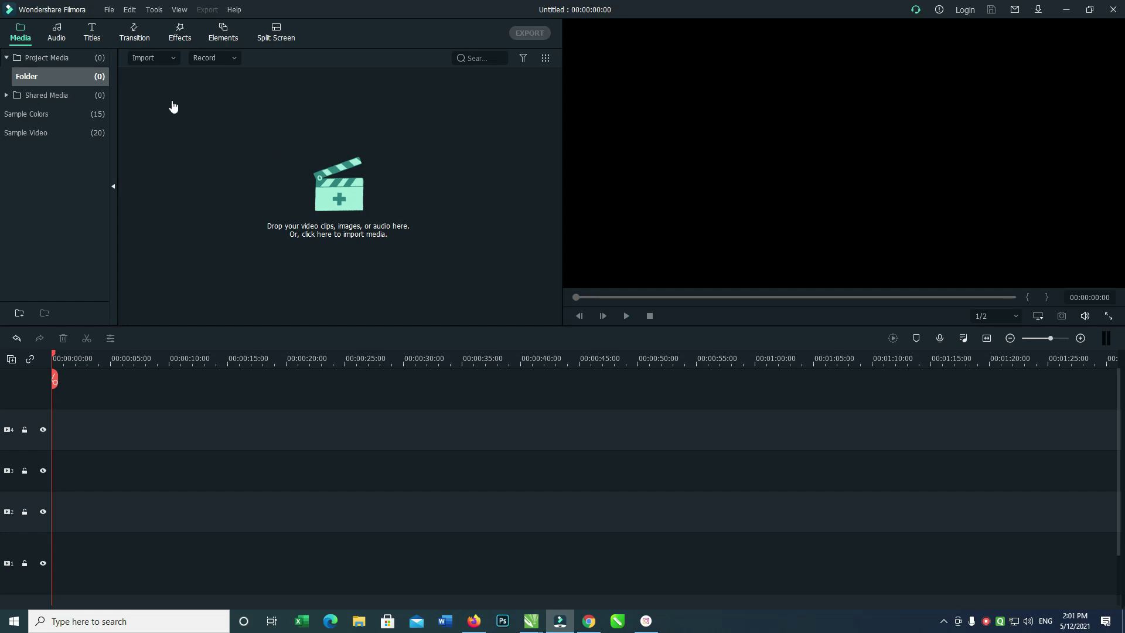
- Import the ramaiya, e09d54e179decd02f8287e4a840dc8a9 and ed7b6136ee093d7ba871fd925a3f726b images from the images printrest folder in Downloads
click(349, 197)
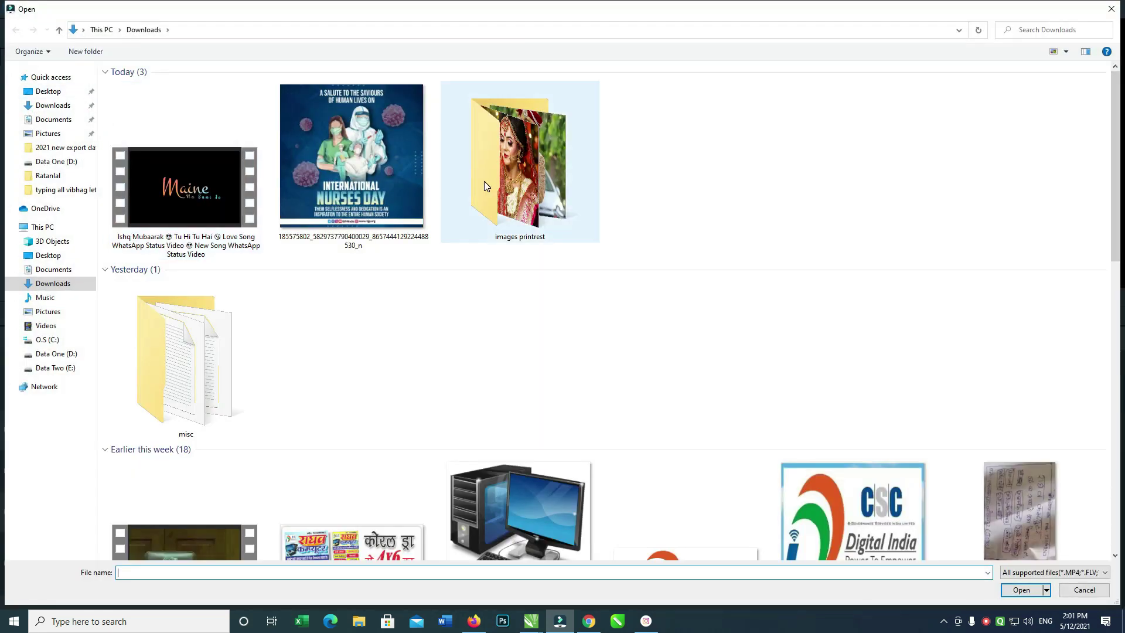
double_click(483, 182)
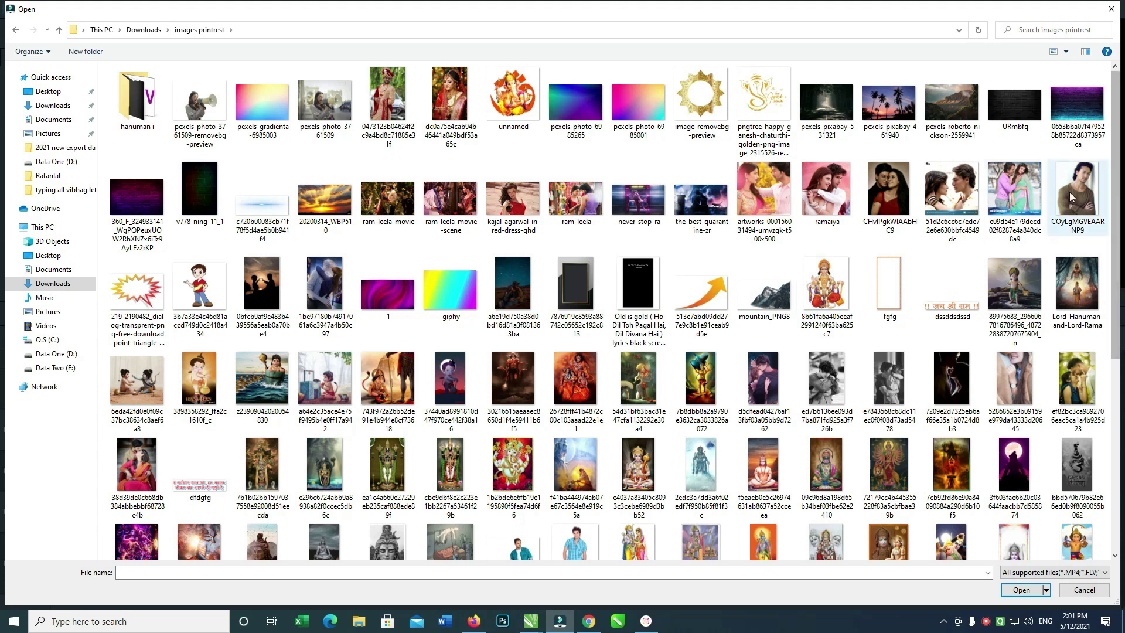
click(836, 388)
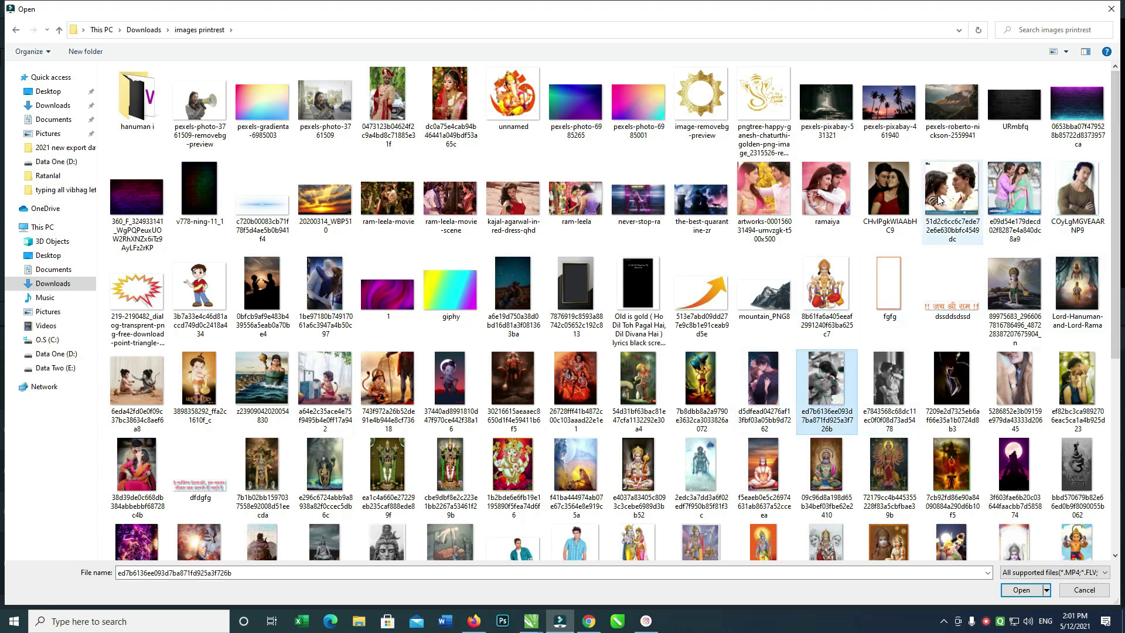
ctrl+click(823, 190)
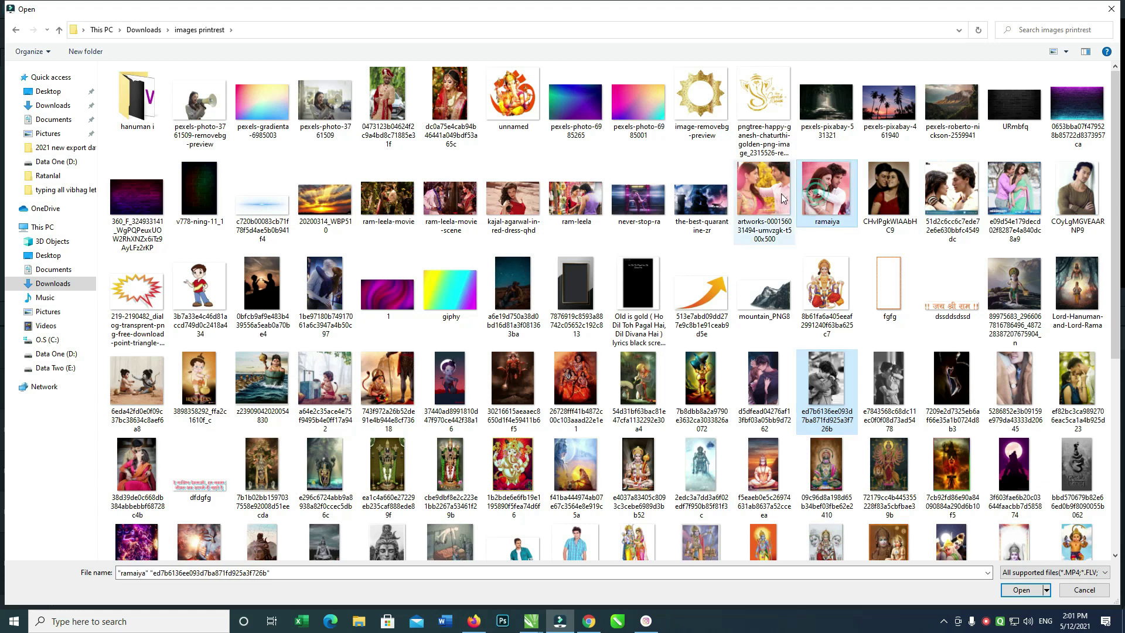
ctrl+click(994, 202)
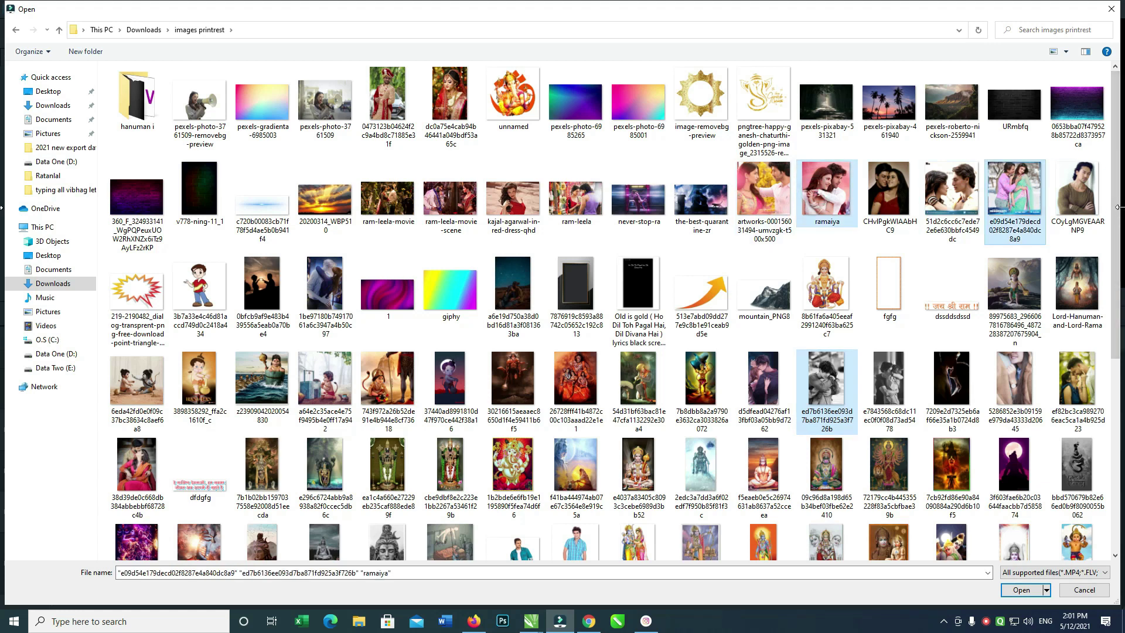
drag(1117, 207, 2, 198)
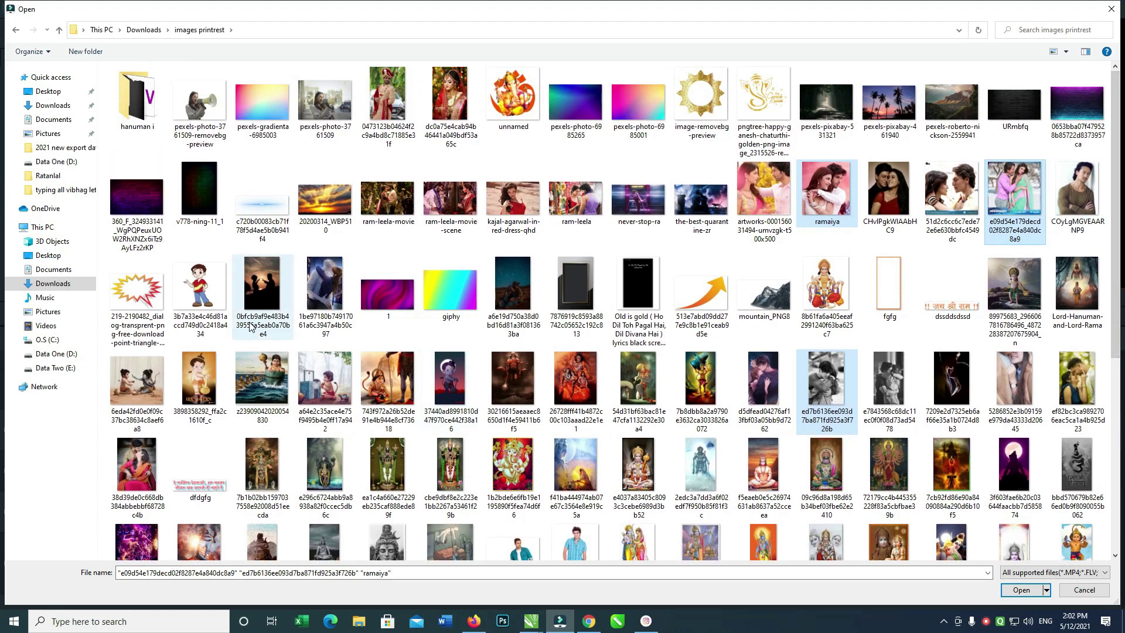
key(Escape)
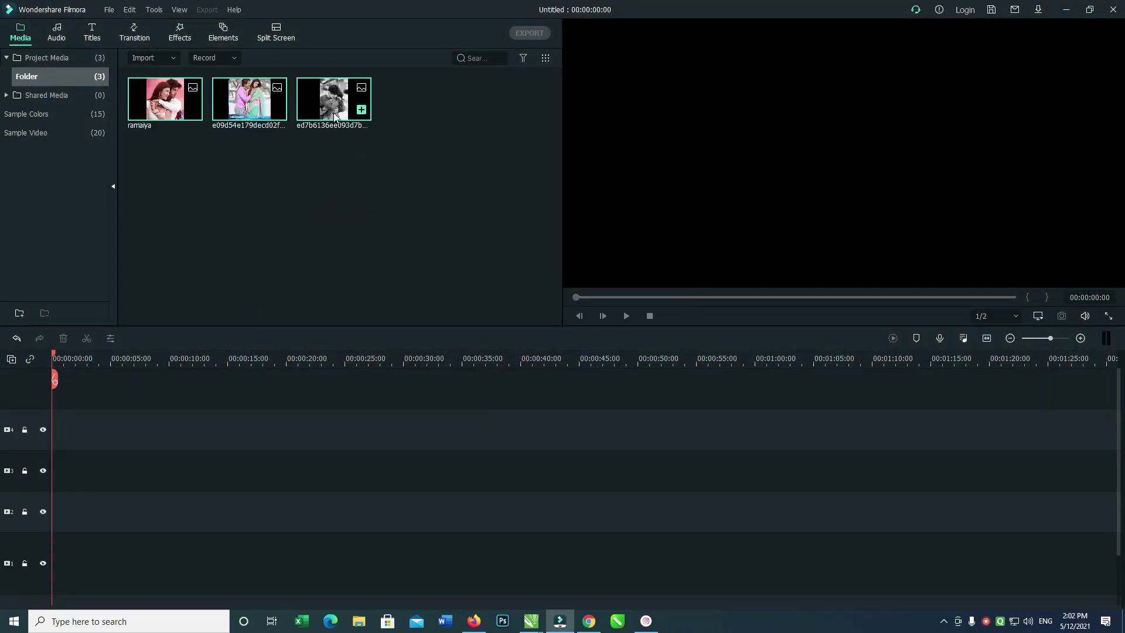
- Set the project to a custom aspect ratio and a custom 1080 x 2280 resolution at 30 fps
click(110, 10)
click(178, 218)
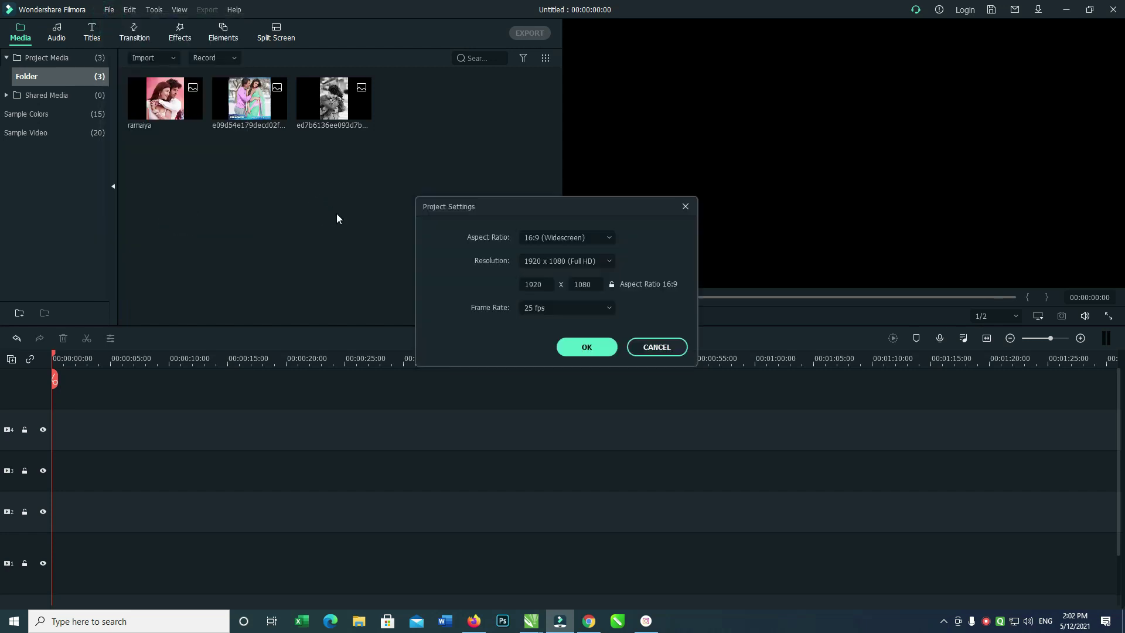
click(573, 238)
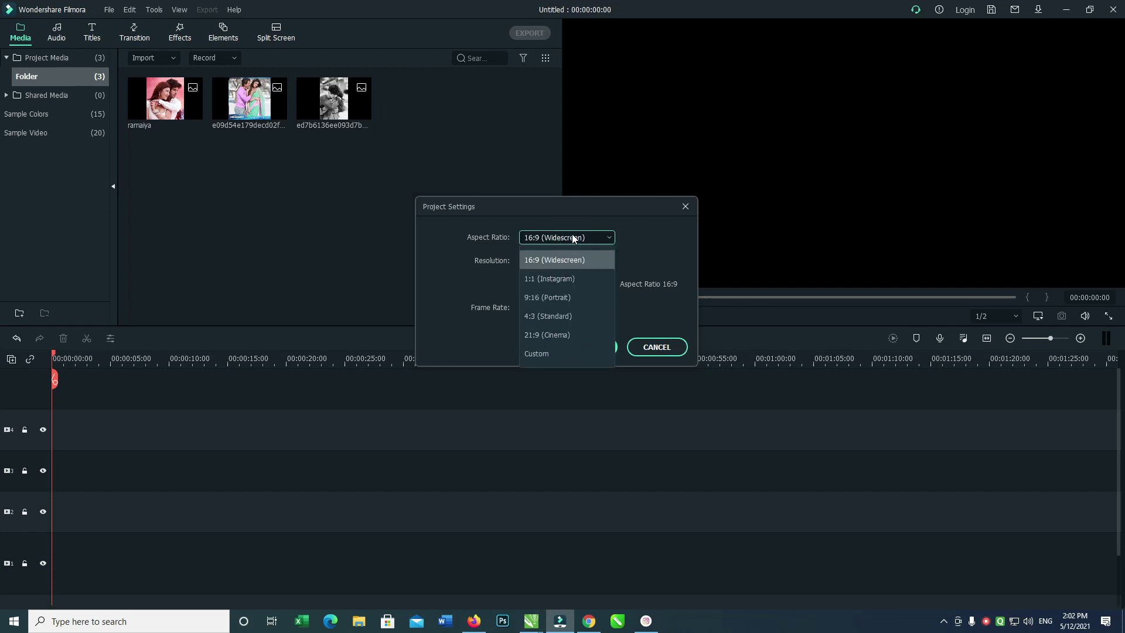
click(551, 354)
click(573, 262)
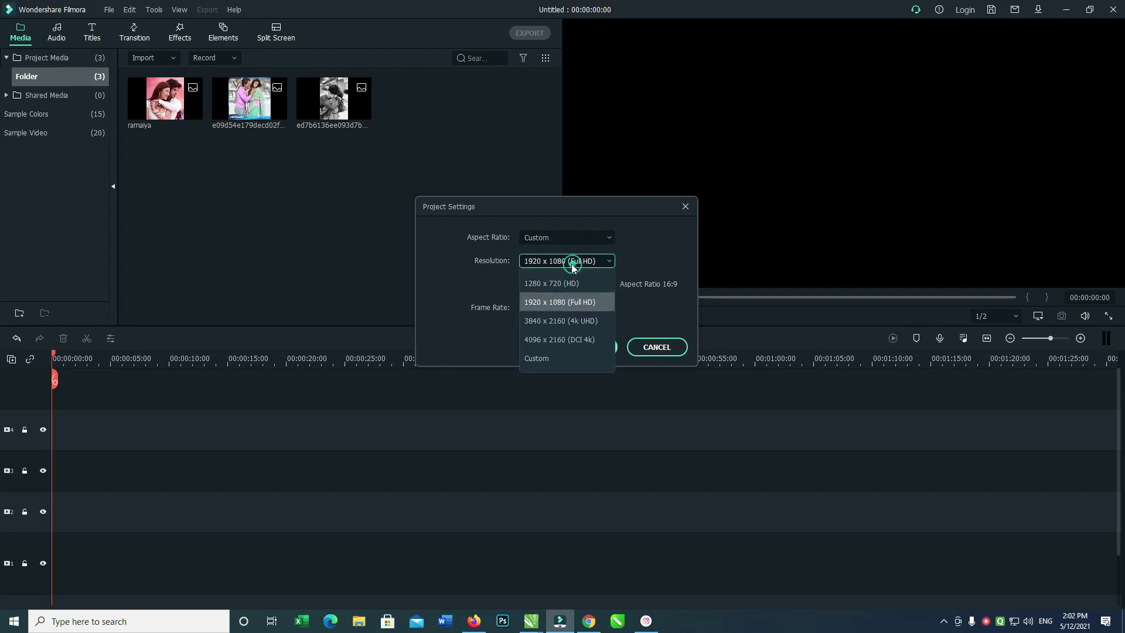
click(548, 357)
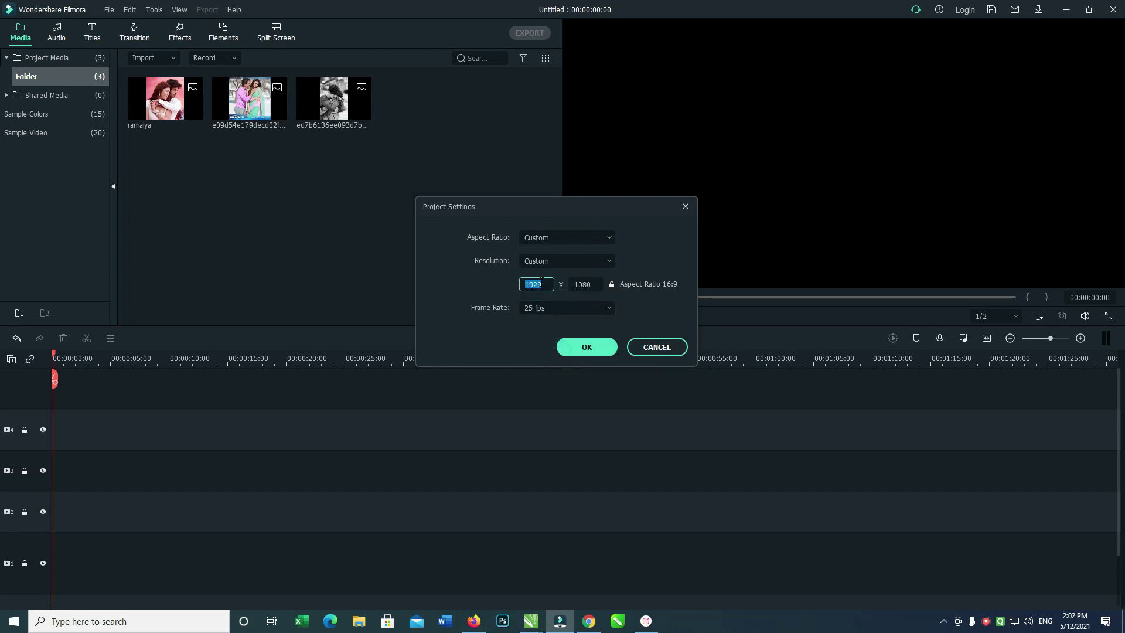
text(1080)
key(Tab)
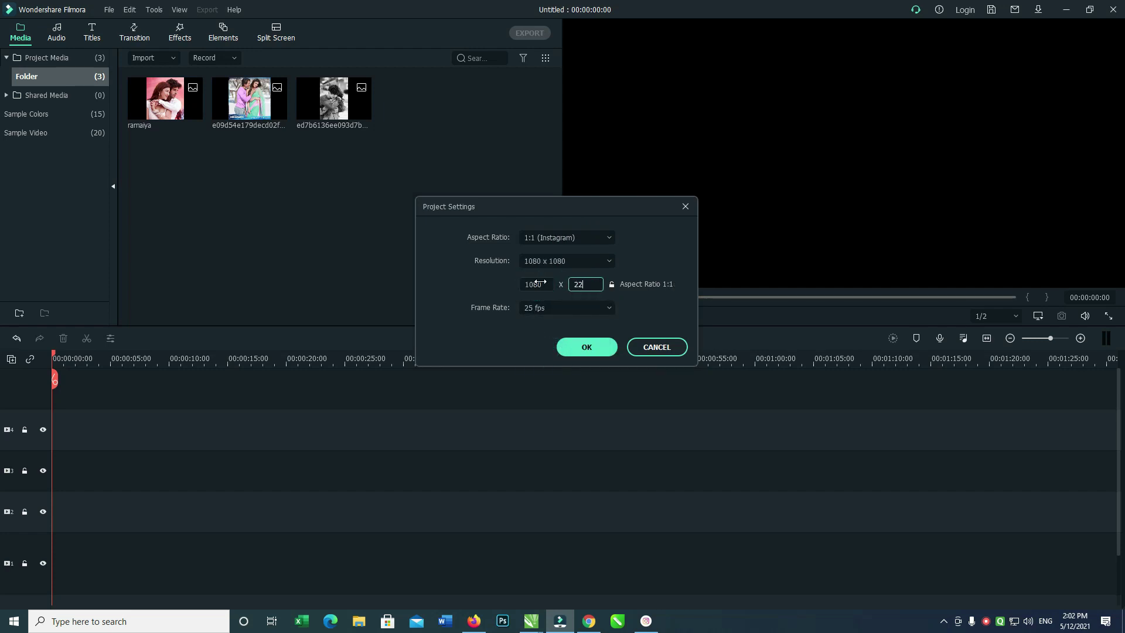
text(2280)
click(577, 308)
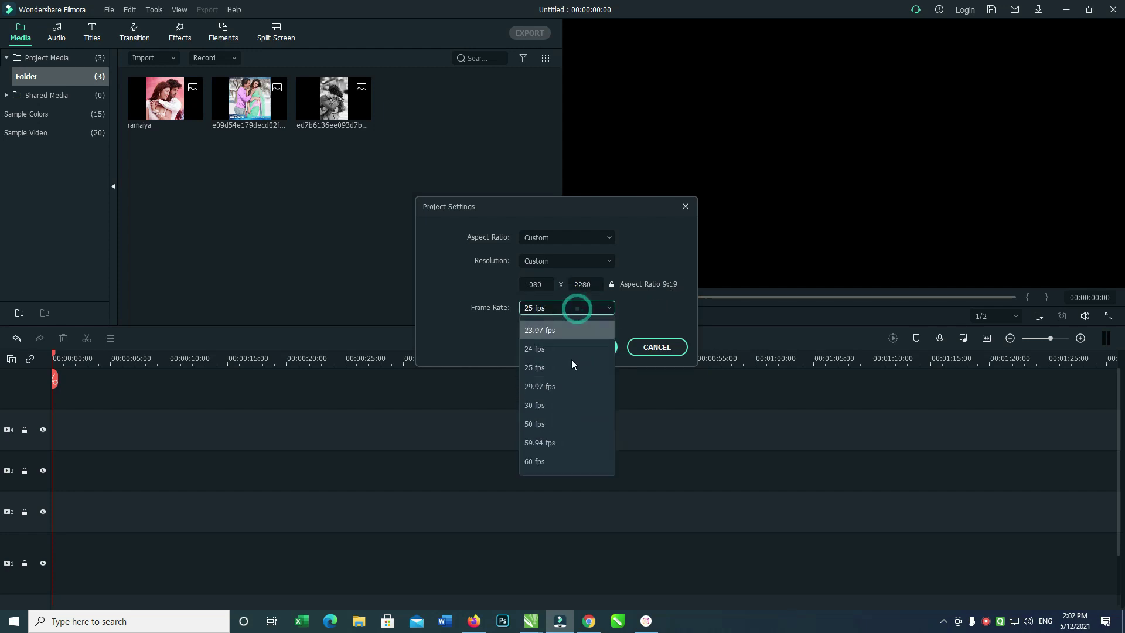
click(538, 407)
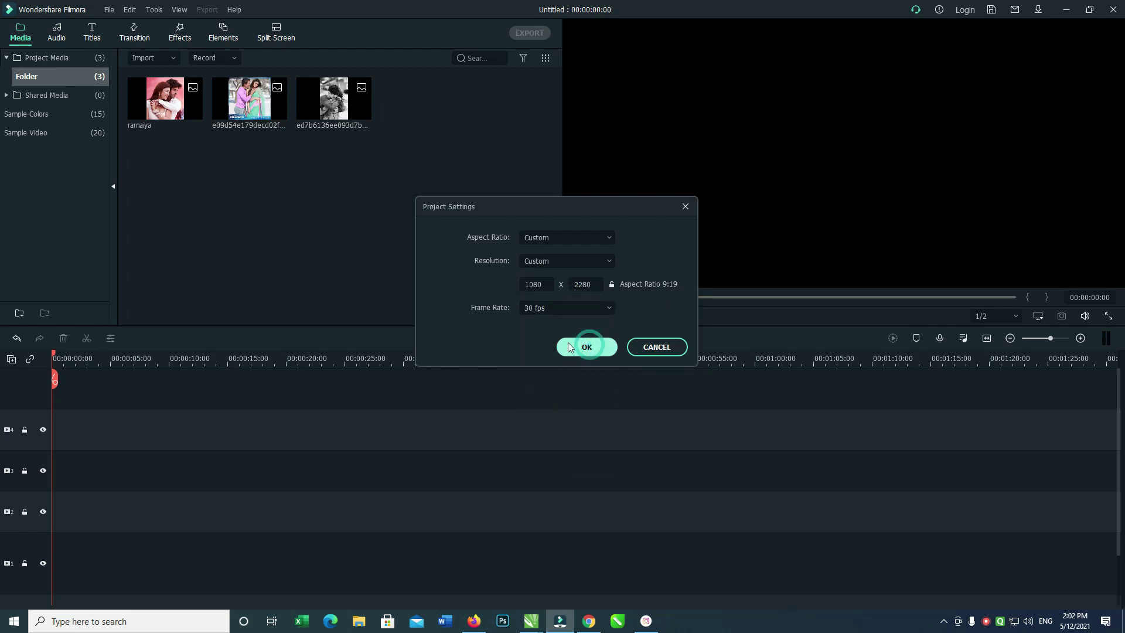
click(570, 347)
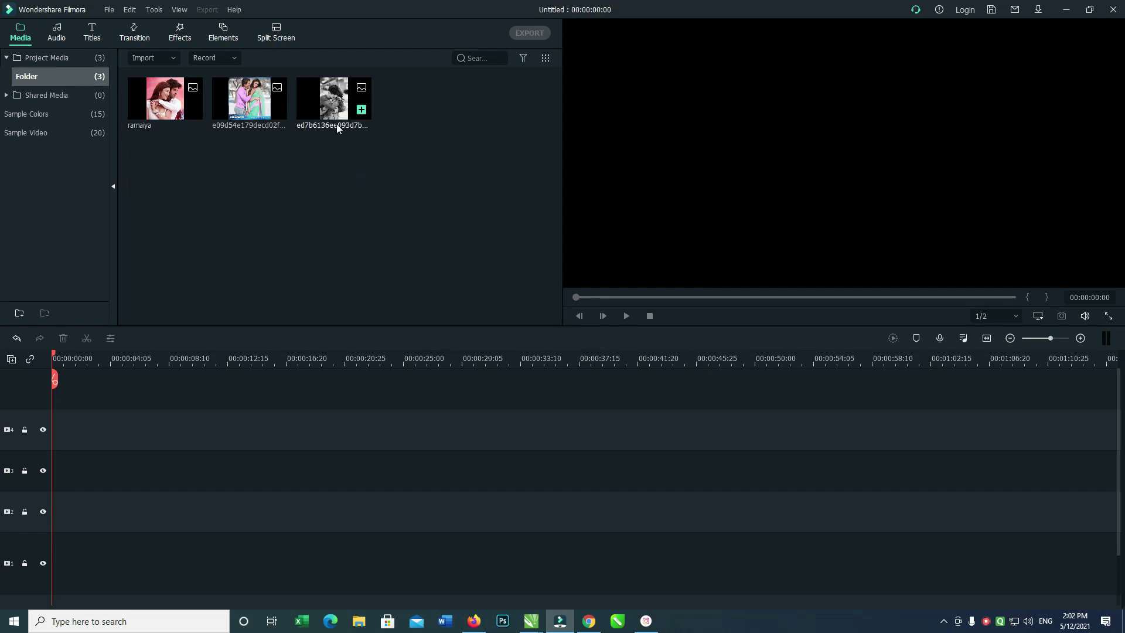
- Place the black-and-white couple image at the start of track 4 and crop it to fit the frame
drag(335, 117, 70, 434)
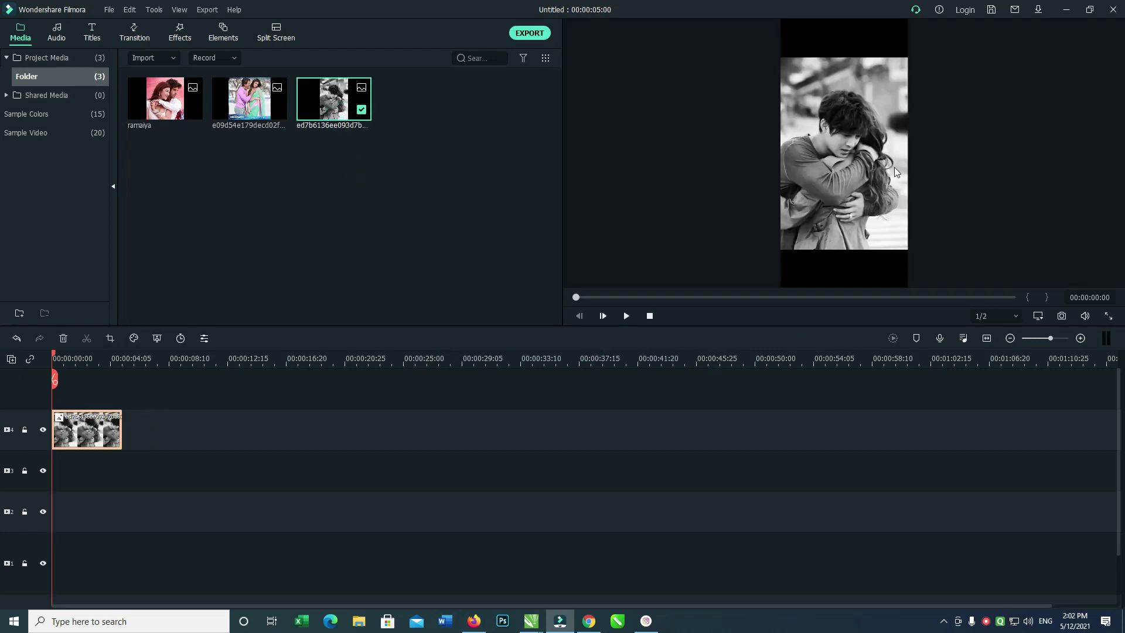
drag(894, 172, 874, 120)
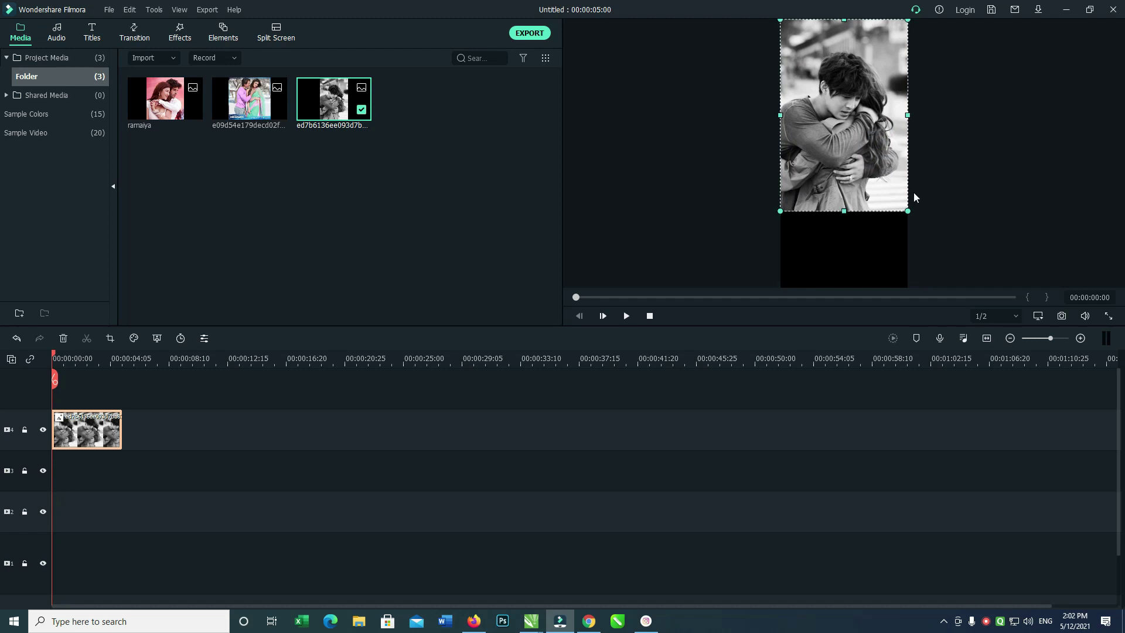
drag(908, 211, 934, 264)
key(ctrl+z)
right_click(90, 434)
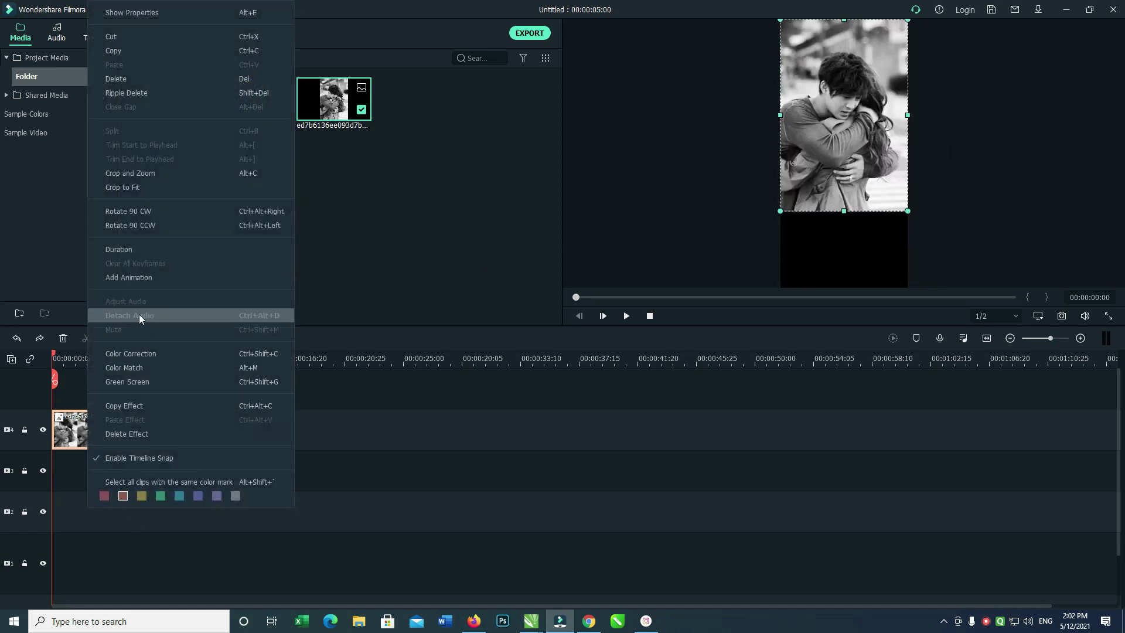
click(120, 186)
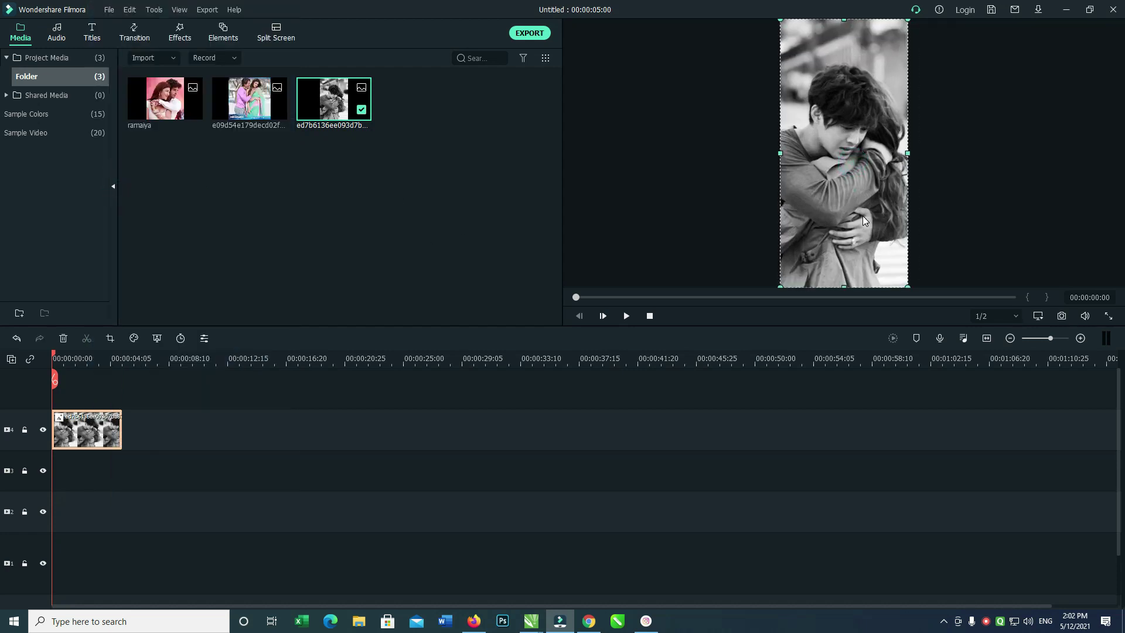
- Add the e09d54e179decd02 image directly after the first clip on track 4 and crop it to fit the frame
drag(249, 98, 139, 435)
right_click(138, 434)
click(193, 187)
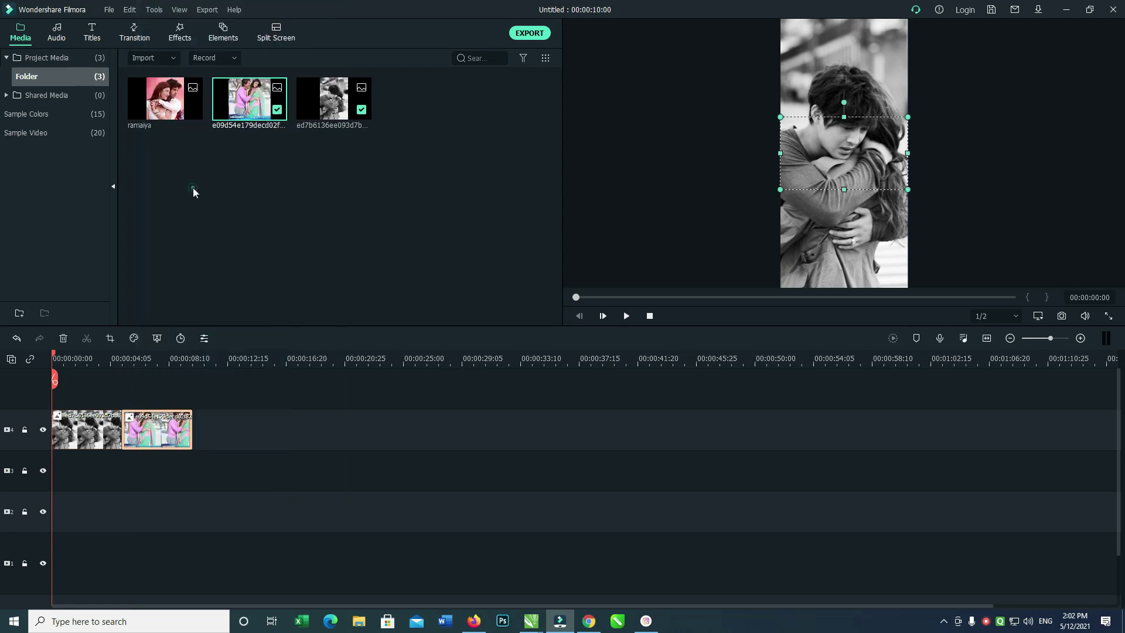
- Enlarge the second image slightly past the frame's sides, shift it down so its lower edge falls outside, and apply the change
double_click(142, 434)
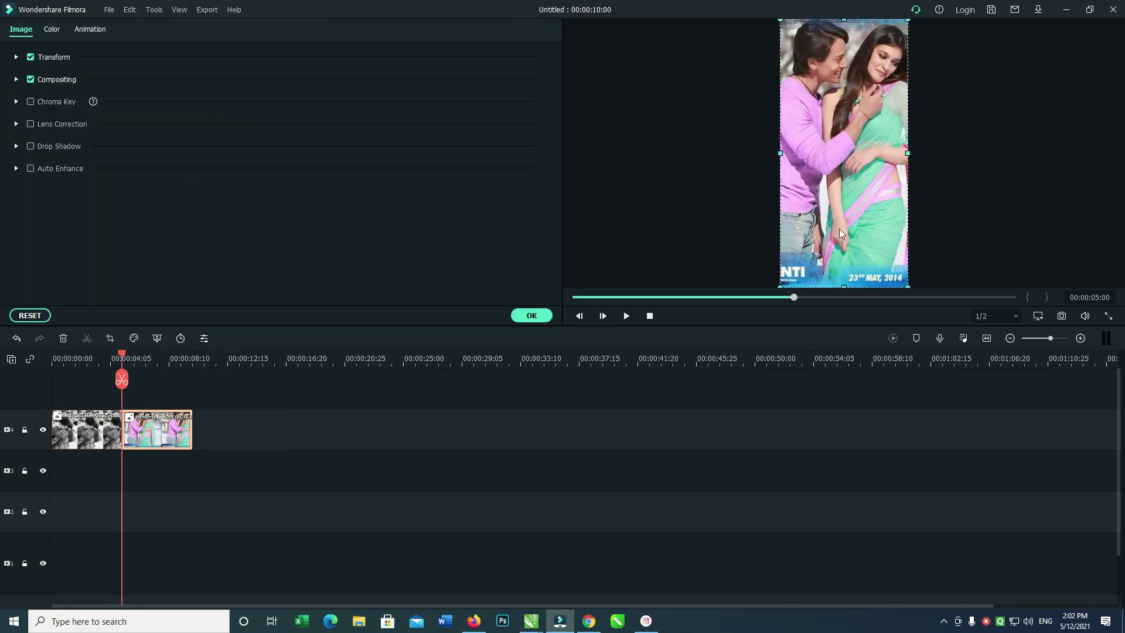
mouse_move(902, 273)
mouse_down()
mouse_move(890, 261)
mouse_move(917, 287)
mouse_up()
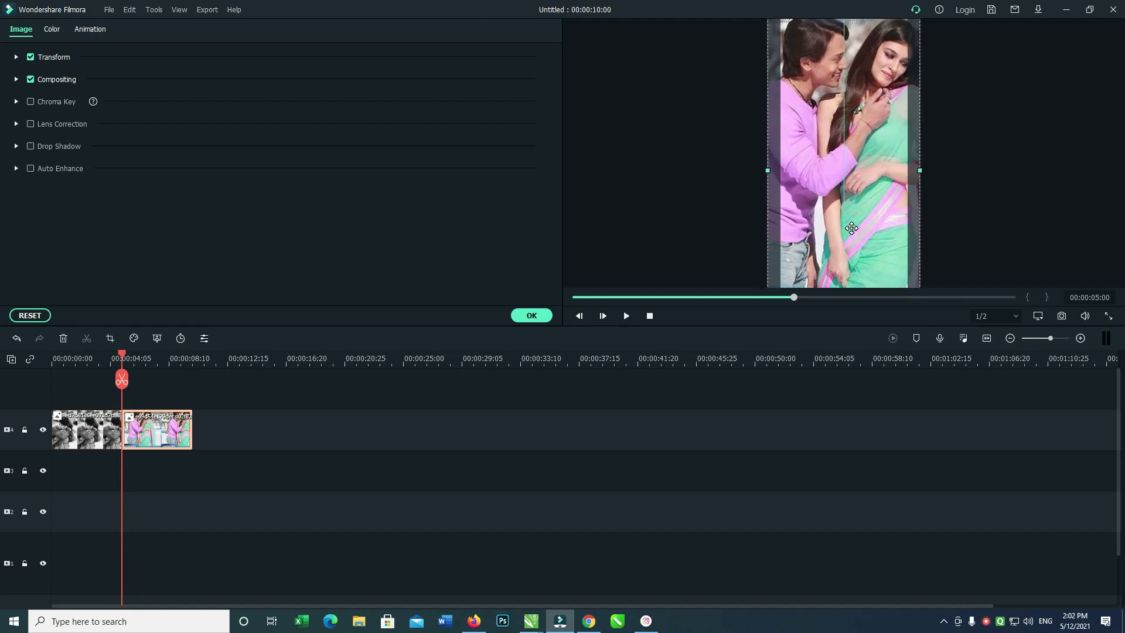
click(520, 320)
click(281, 187)
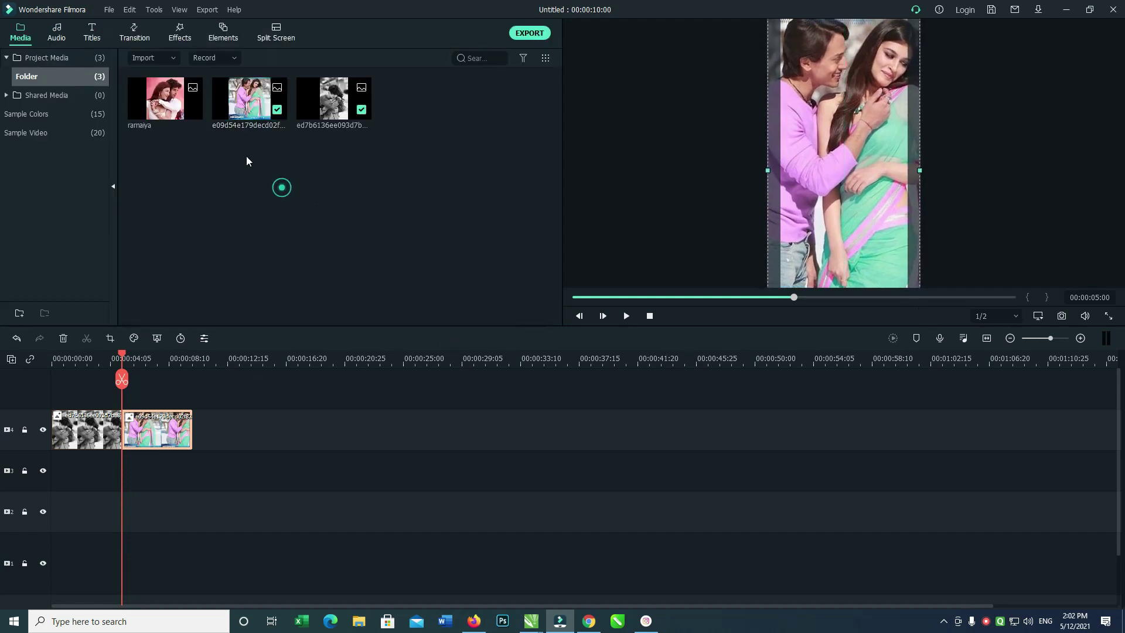
- Add the ramaiya image directly after the second clip on track 4 and crop it to fit the frame
drag(177, 109, 216, 428)
right_click(234, 429)
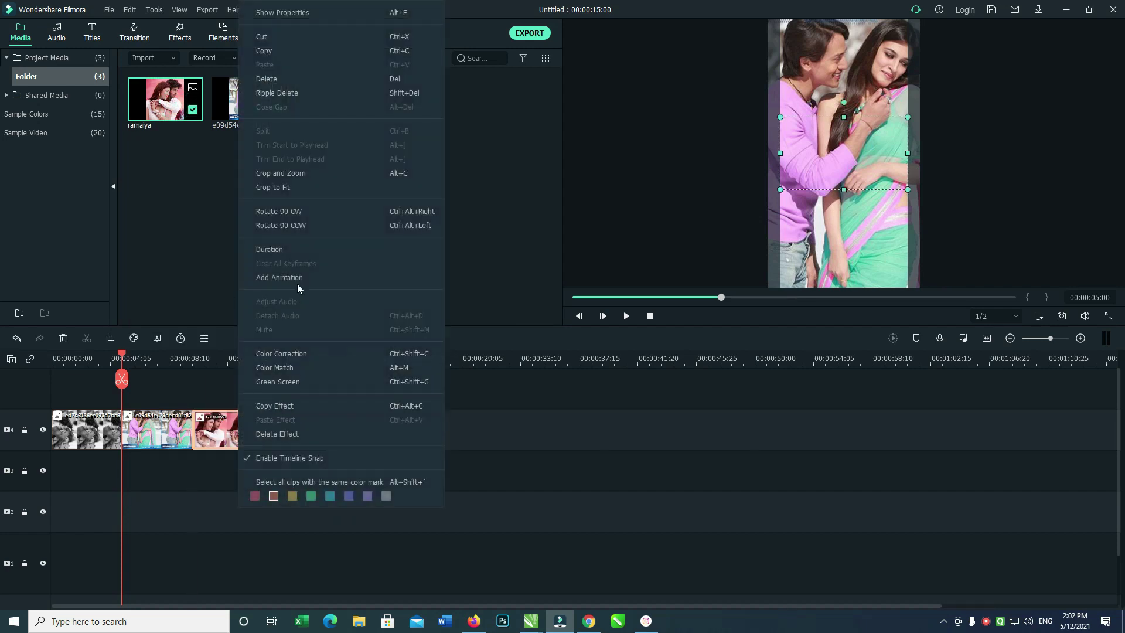
click(281, 187)
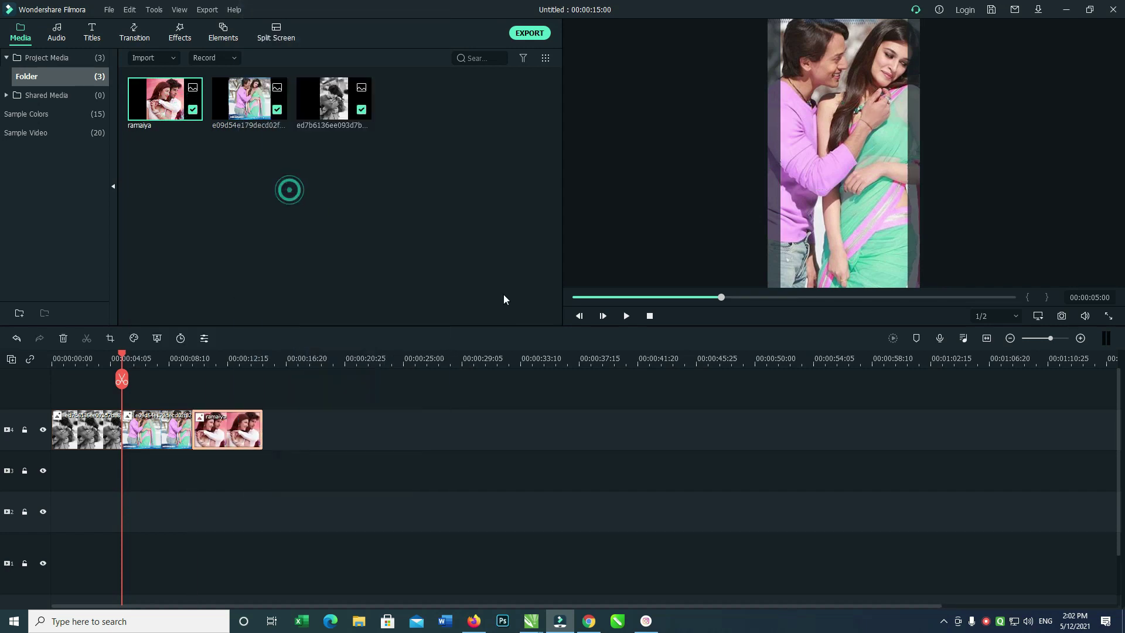
- Undo the sideways move of the ramaiya image, return the playhead to the timeline start, and close the image properties
double_click(235, 438)
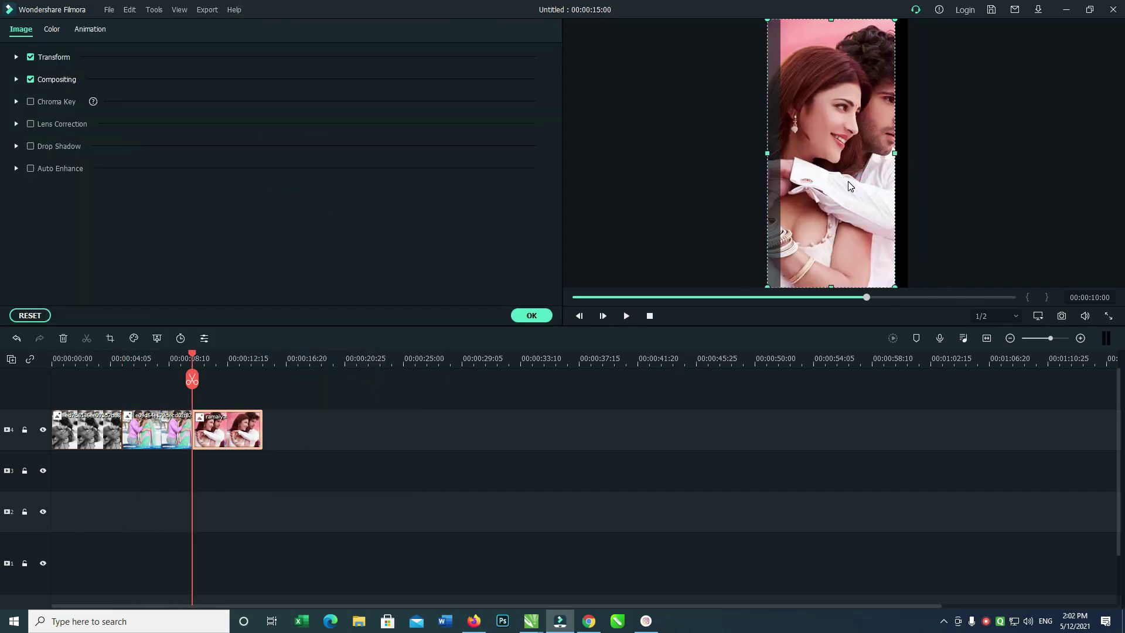
key(ctrl+z)
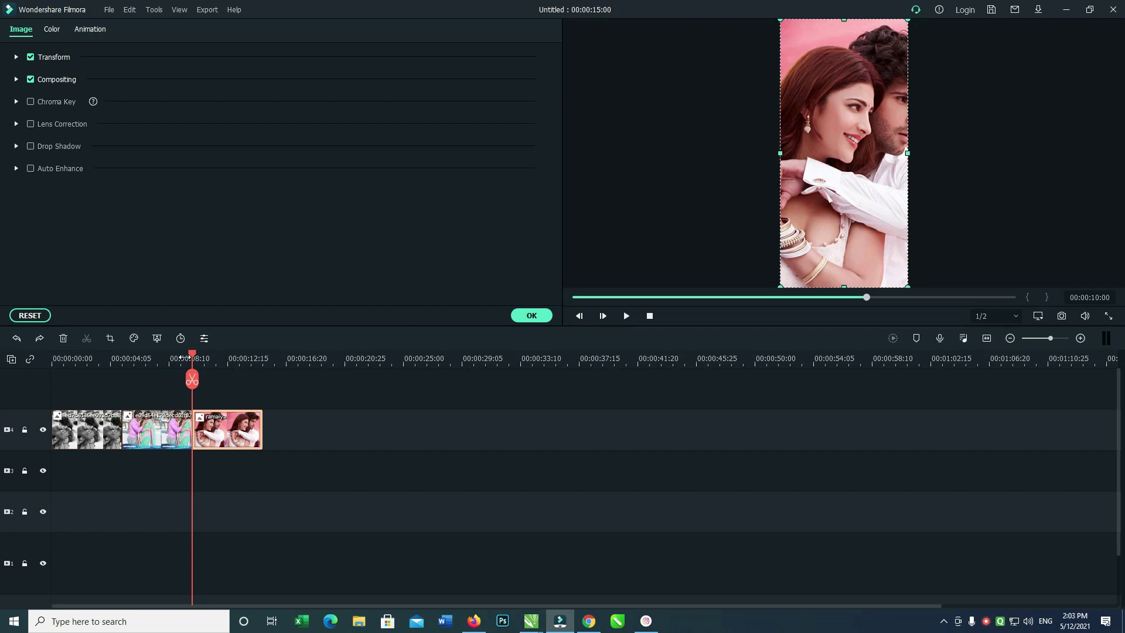
drag(191, 358, 12, 373)
click(520, 317)
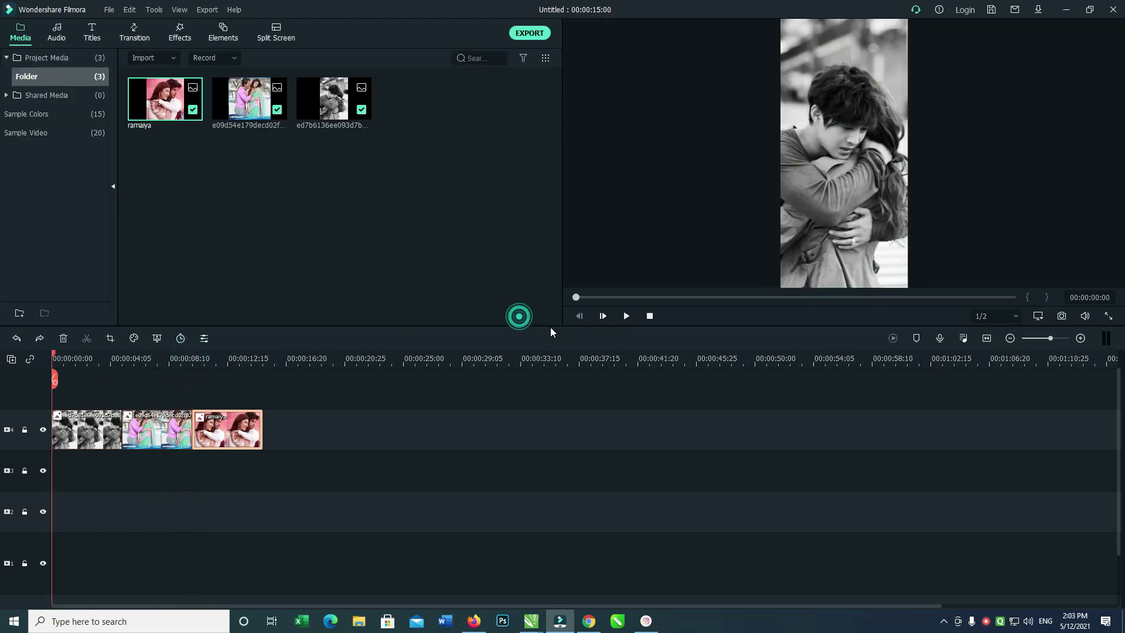
- Import the Ishq Mubaarak WhatsApp status video from the Downloads folder
click(149, 62)
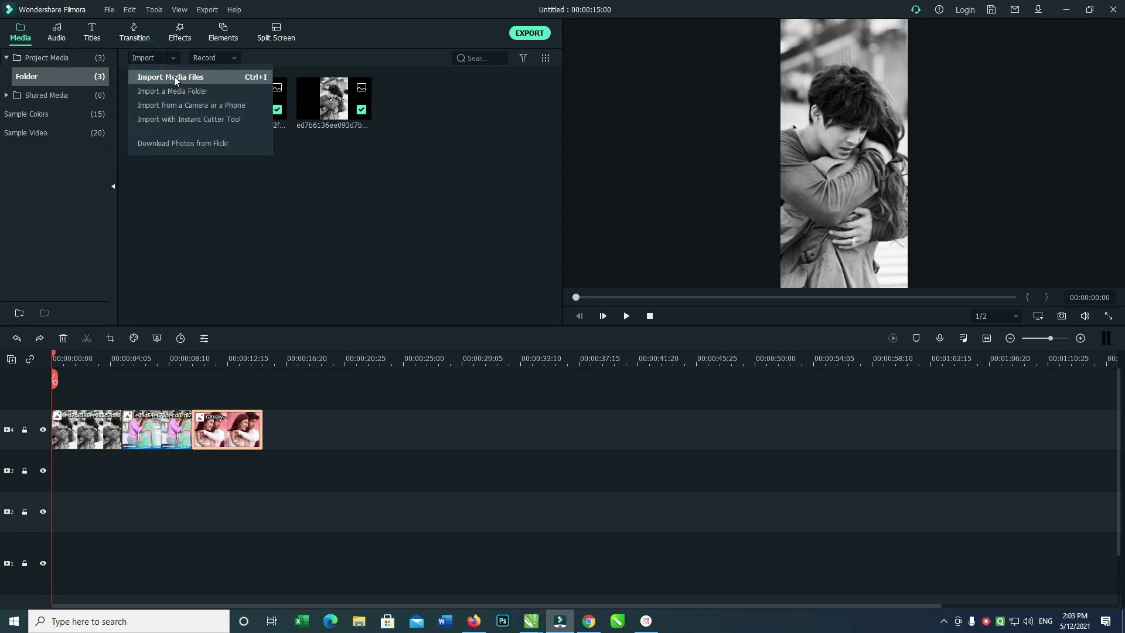
click(174, 77)
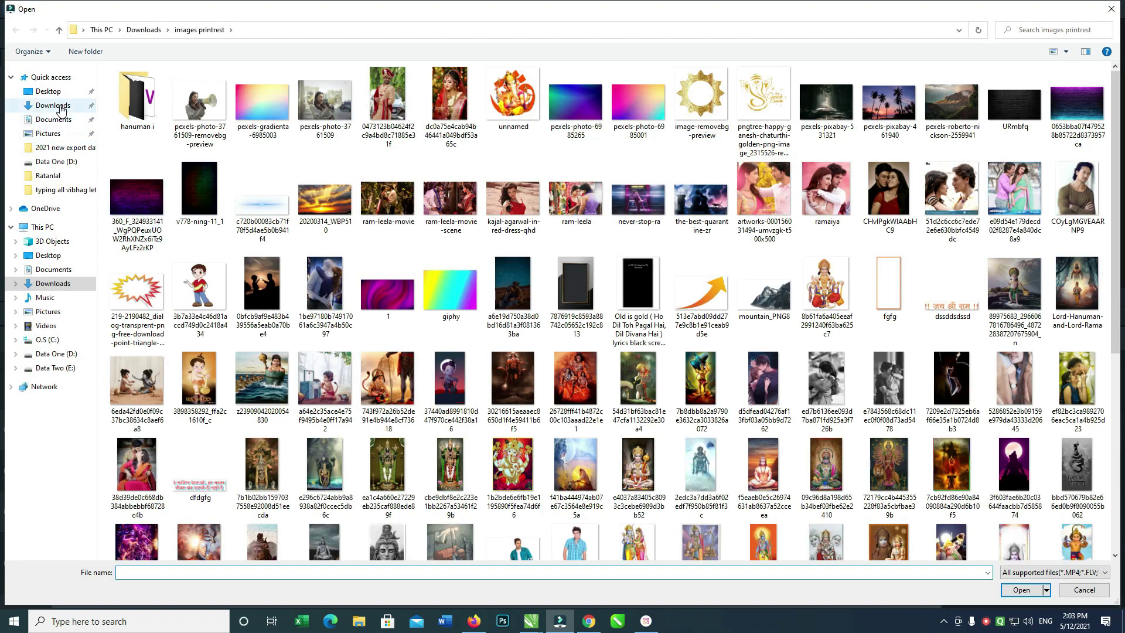
click(55, 105)
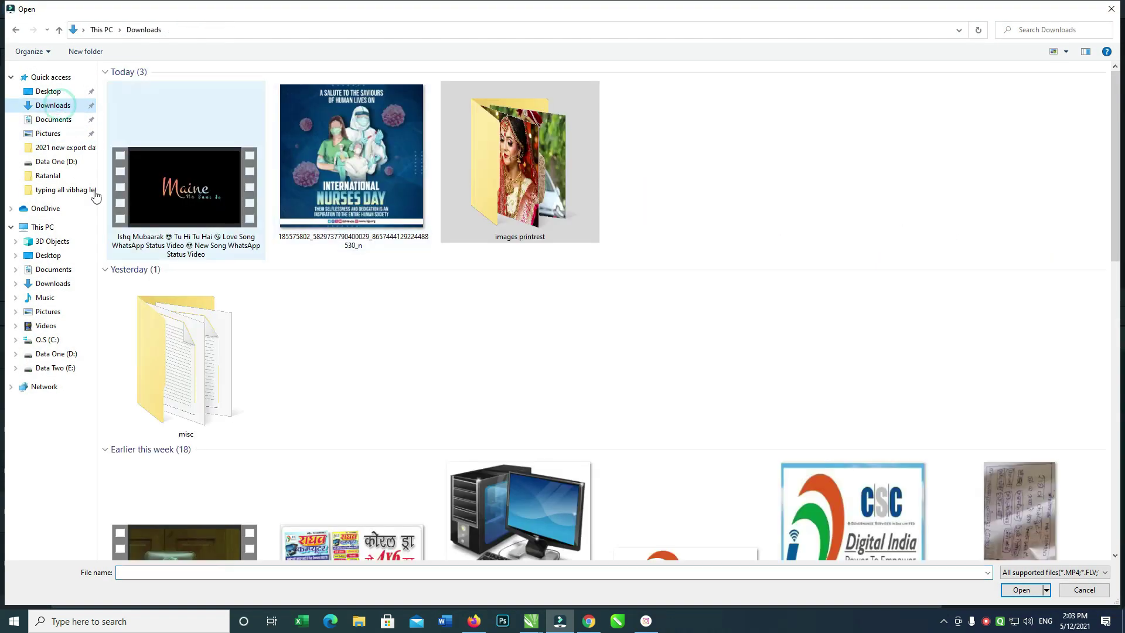
double_click(206, 194)
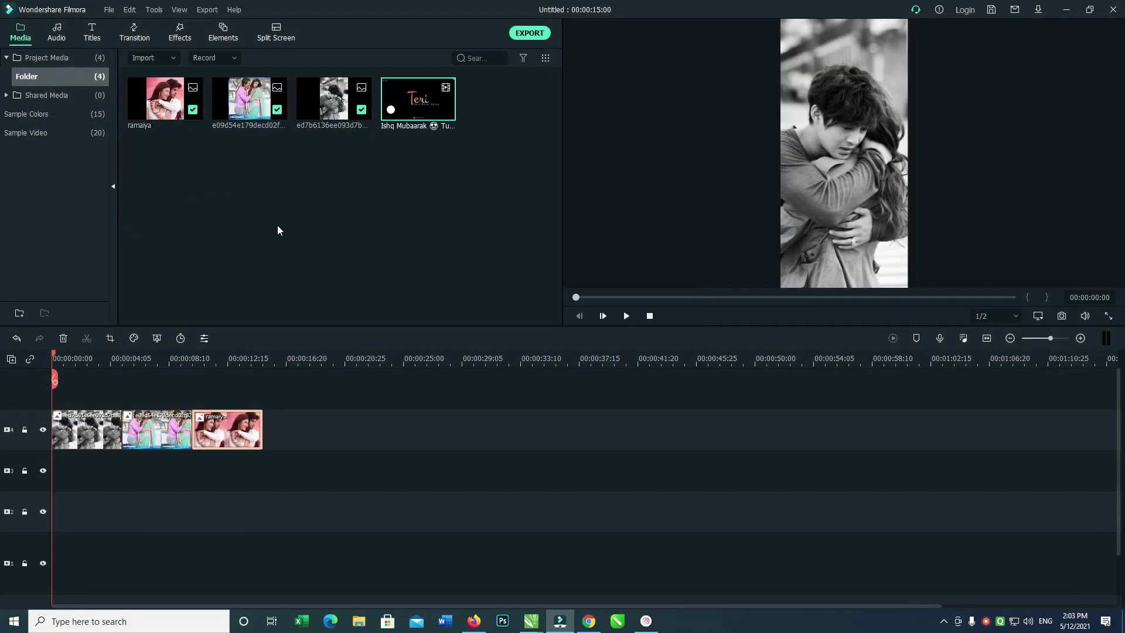
- Place the Ishq Mubaarak video on a new track above the images from the timeline start, keeping the 1080 x 2280 30fps project settings
drag(417, 100, 44, 384)
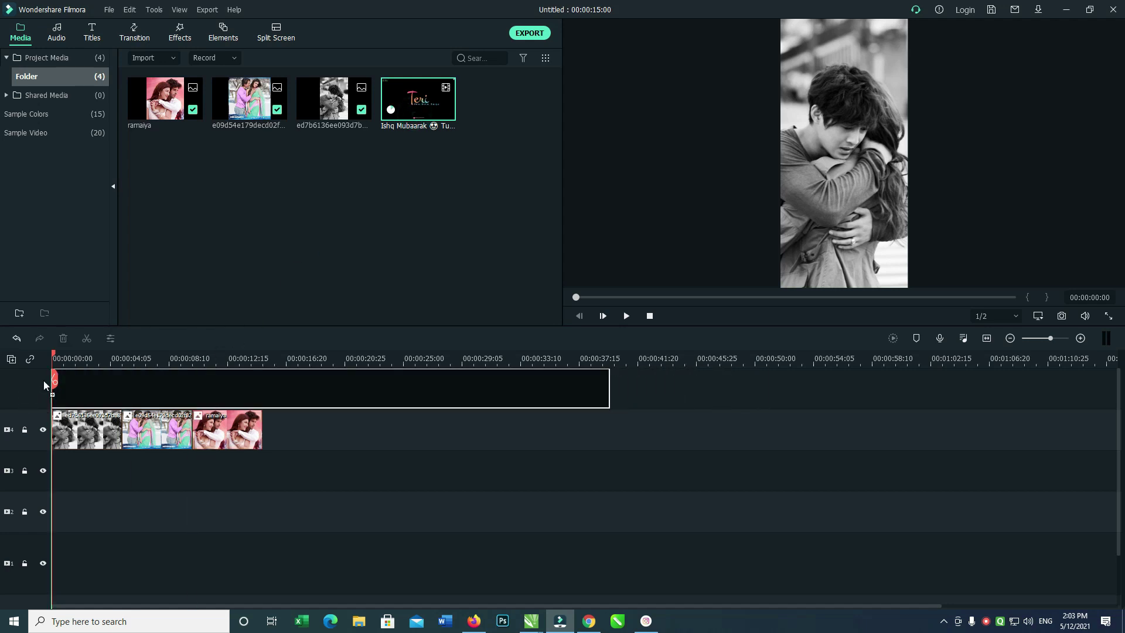
drag(624, 380, 624, 381)
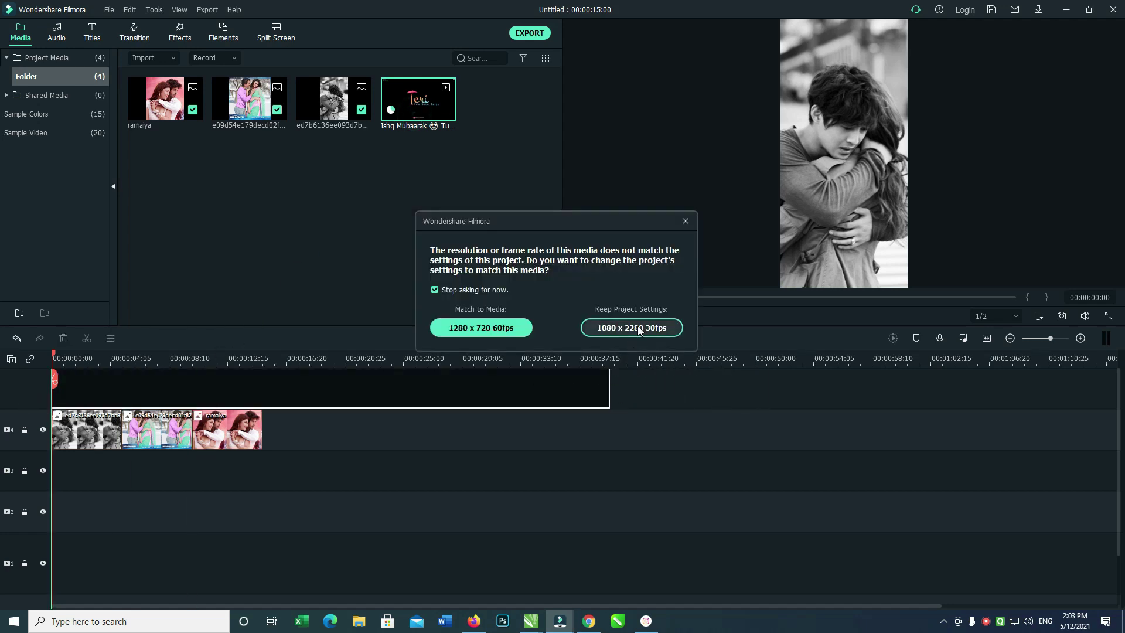
click(642, 327)
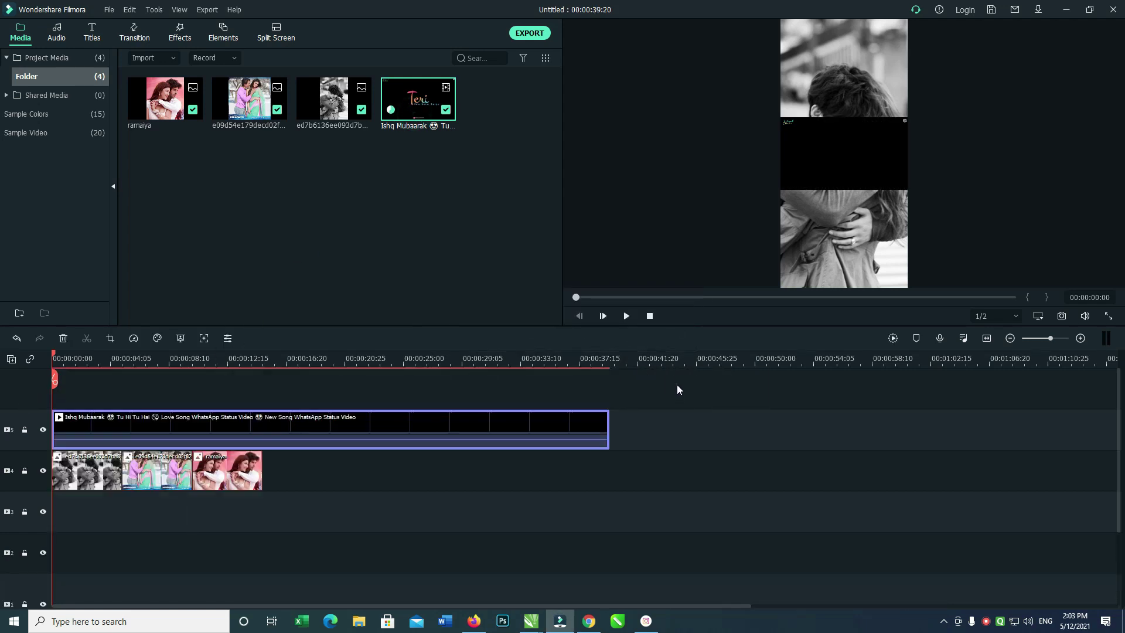
- Crop the Ishq Mubaarak video at its upper and lower edges to 1280 x 483 with a custom ratio
mouse_move(421, 419)
mouse_down()
mouse_move(417, 473)
mouse_move(418, 428)
mouse_up()
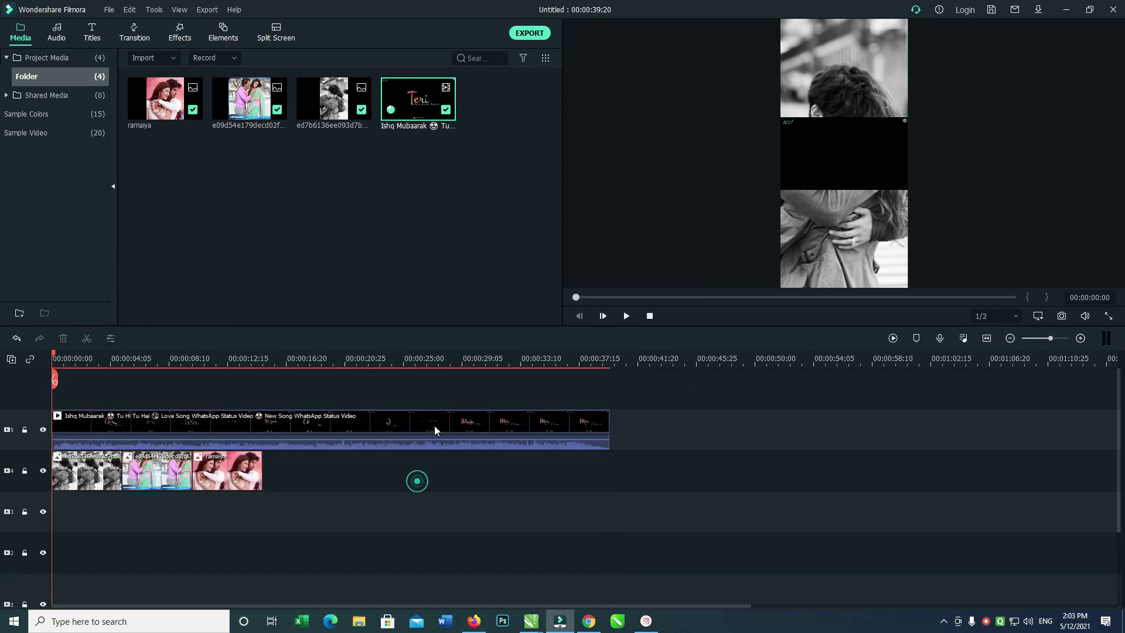
click(541, 478)
click(831, 161)
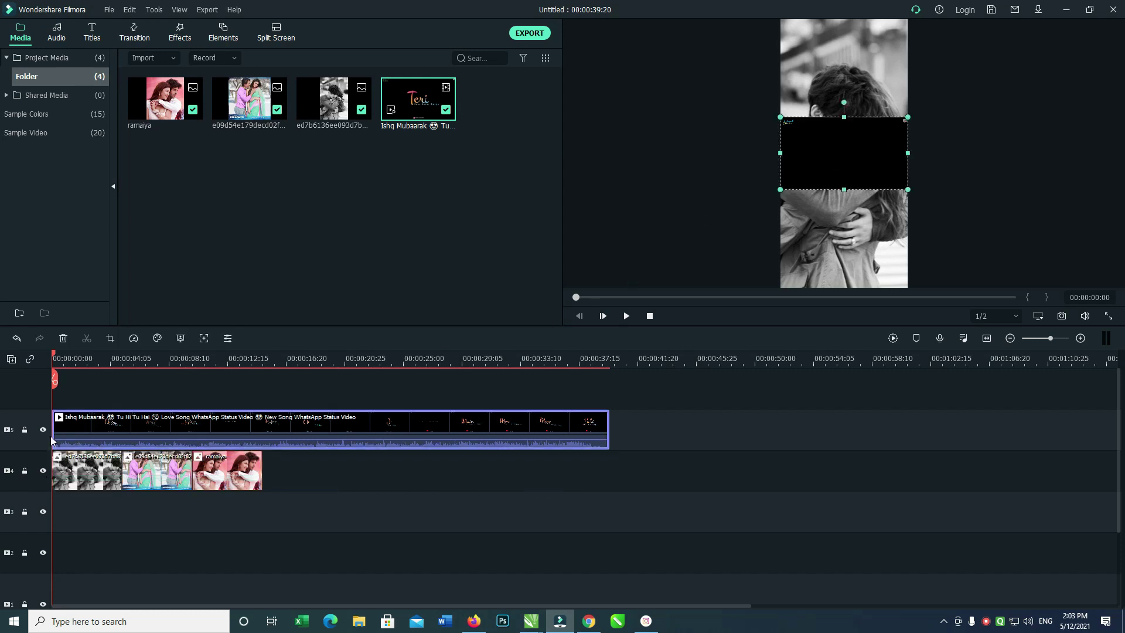
click(110, 339)
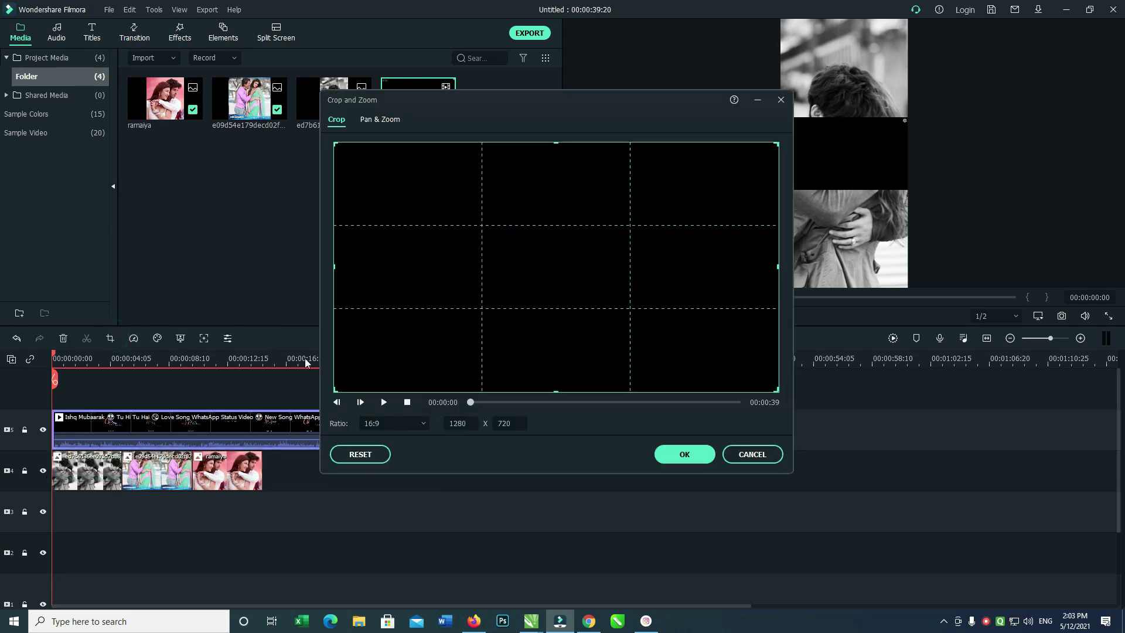
click(391, 420)
click(377, 539)
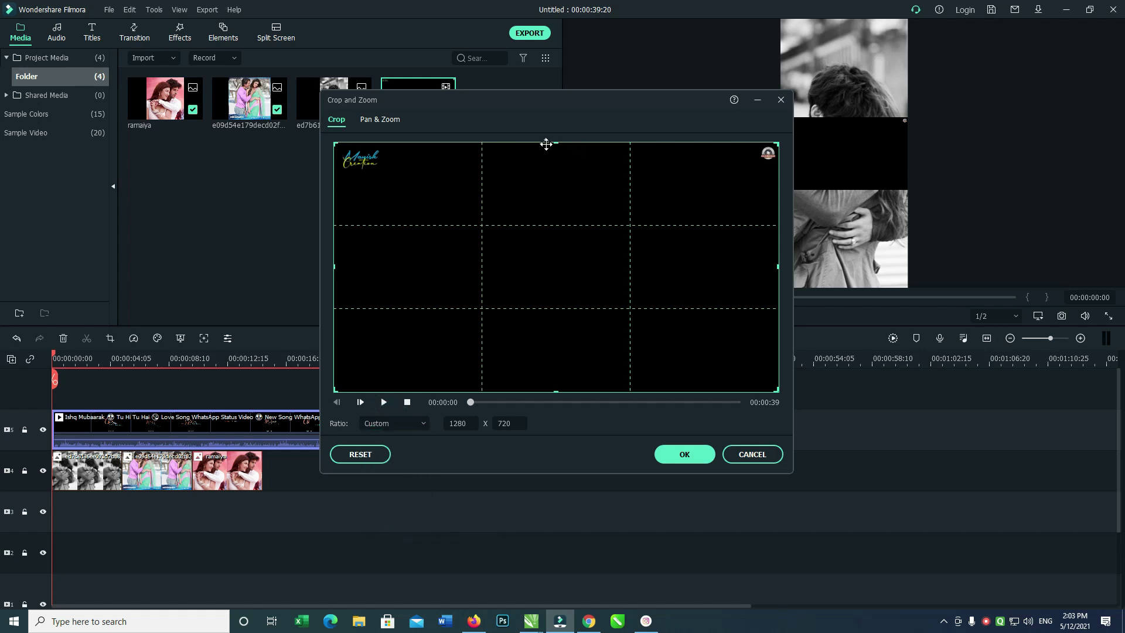
drag(555, 143, 550, 185)
drag(549, 388, 557, 352)
click(685, 454)
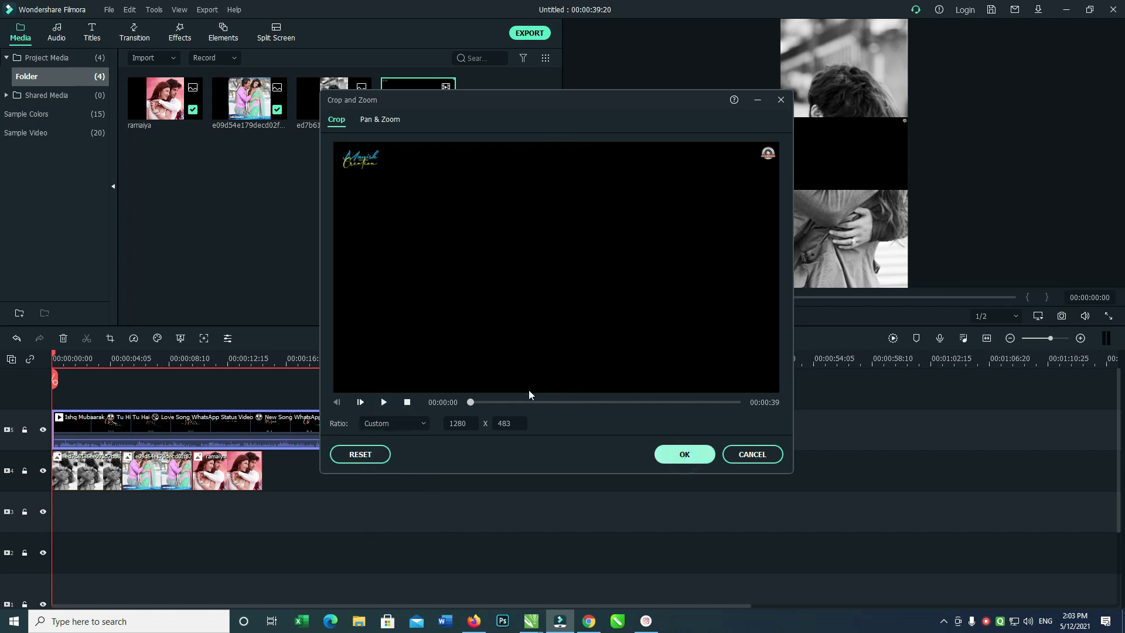
- Play a couple of seconds of the timeline and move the cropped lyrics video to the lower edge of the frame
key(space)
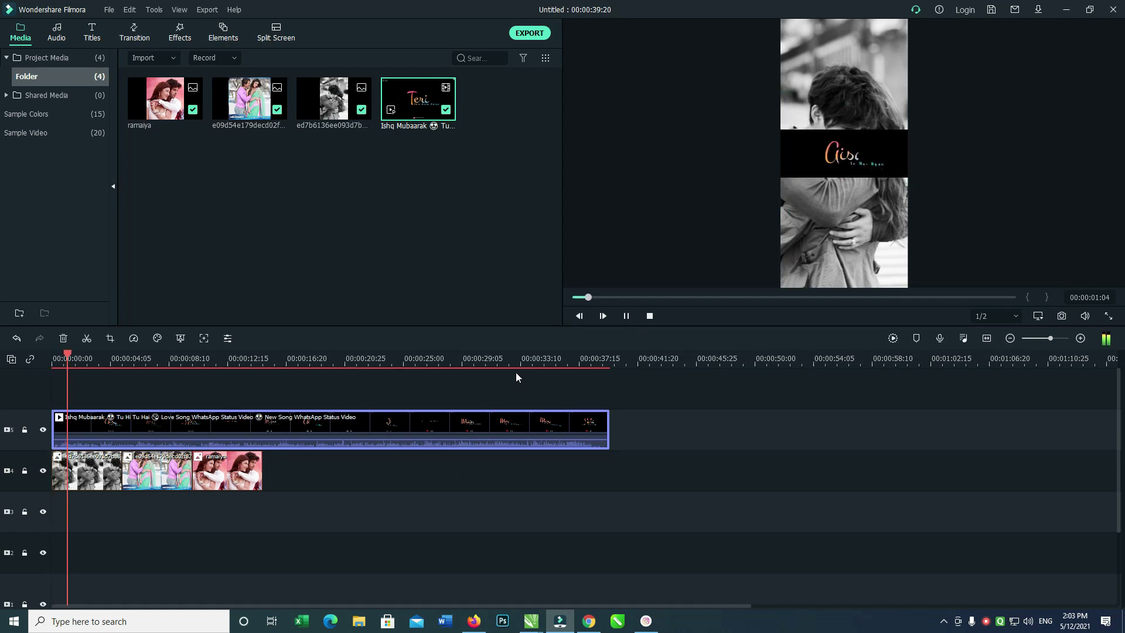
key(space)
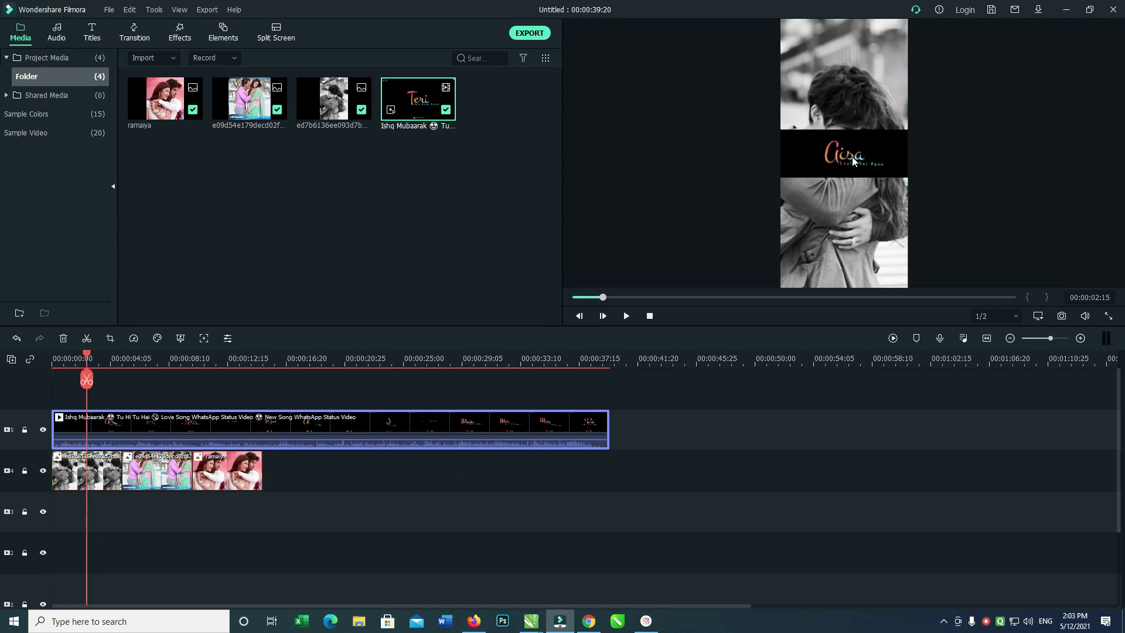
drag(853, 161, 852, 264)
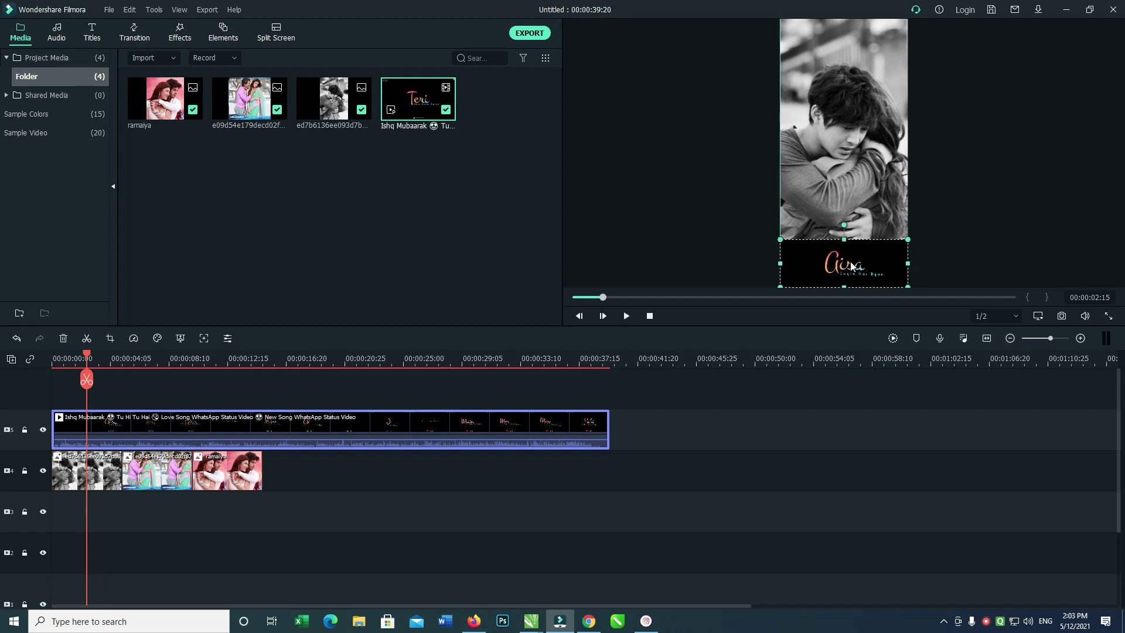
click(275, 471)
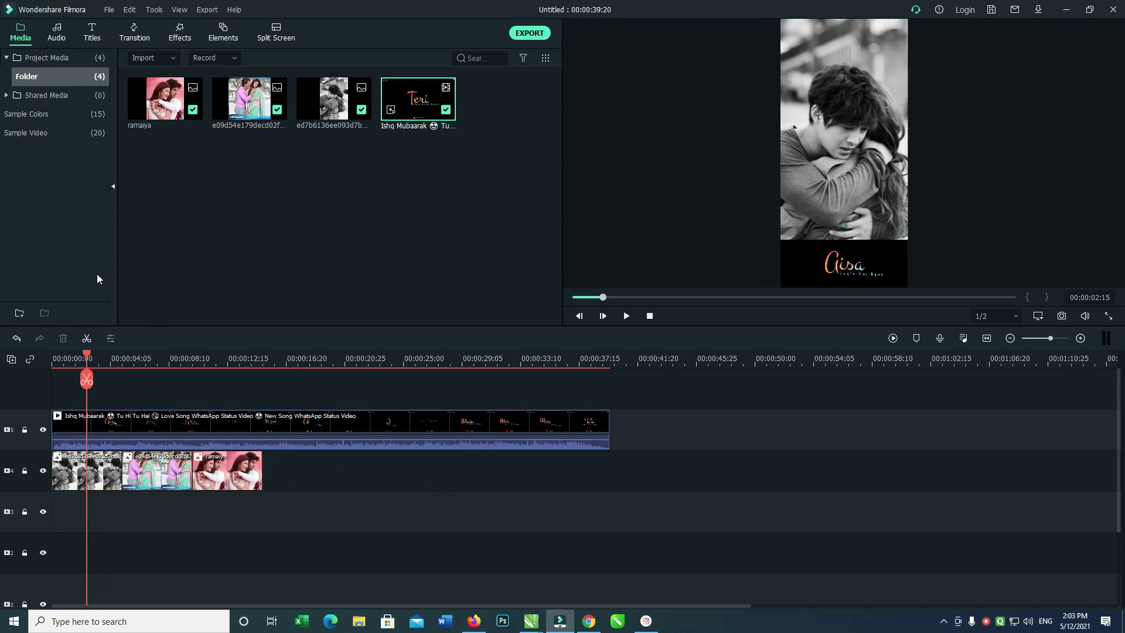
- Try moving the three images to a new track above the lyrics video, preview the ARIZONA effect, and undo the track move
drag(339, 476, 169, 402)
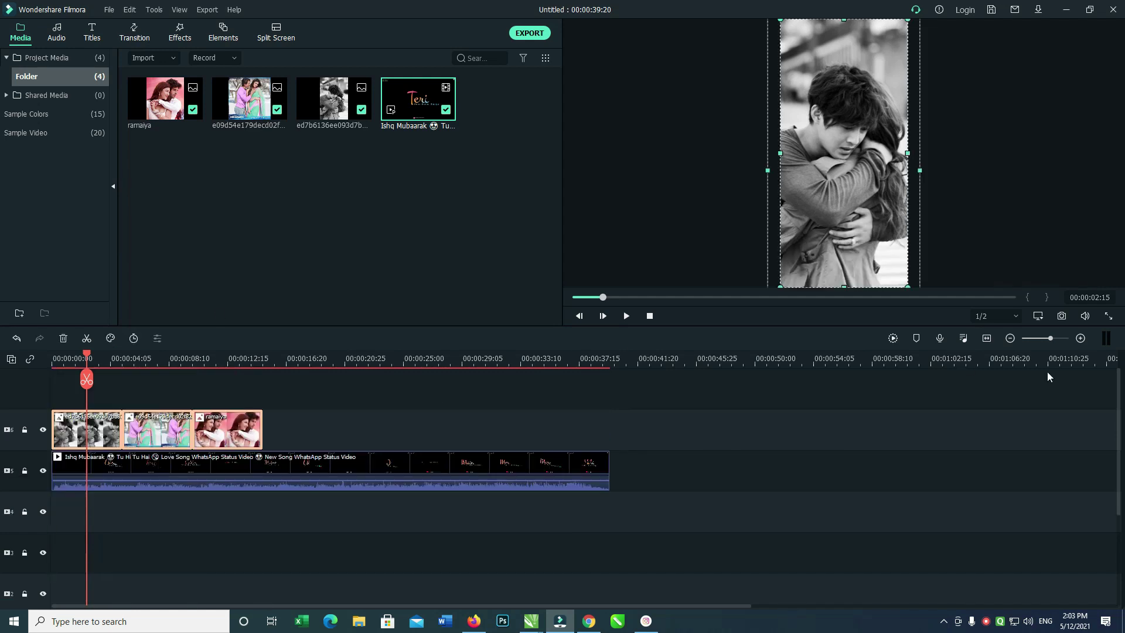
click(422, 422)
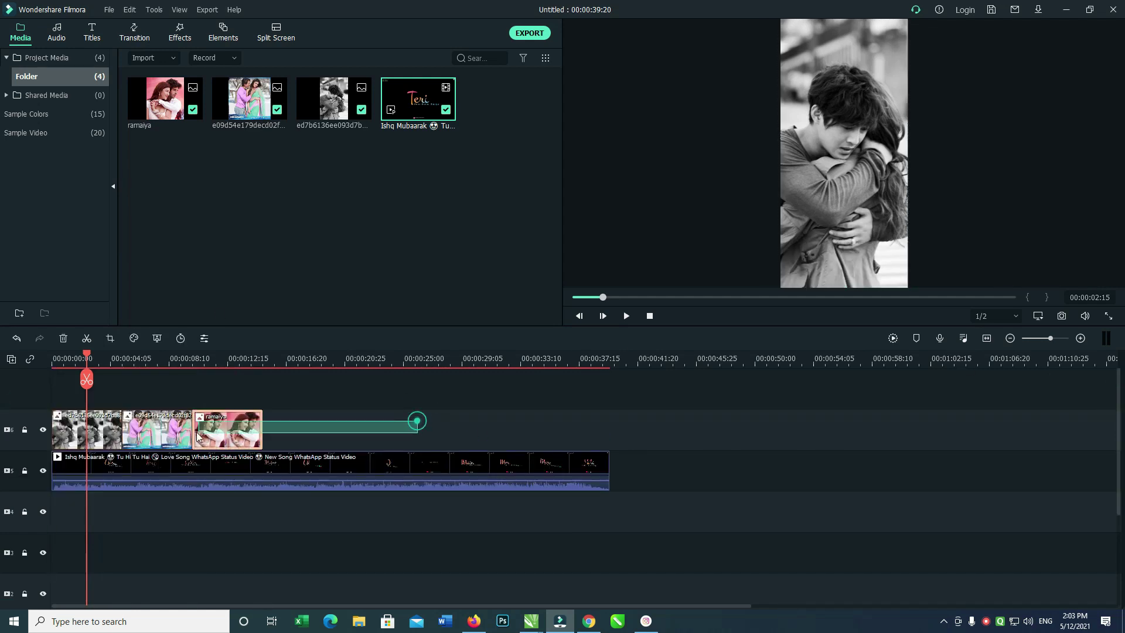
double_click(114, 433)
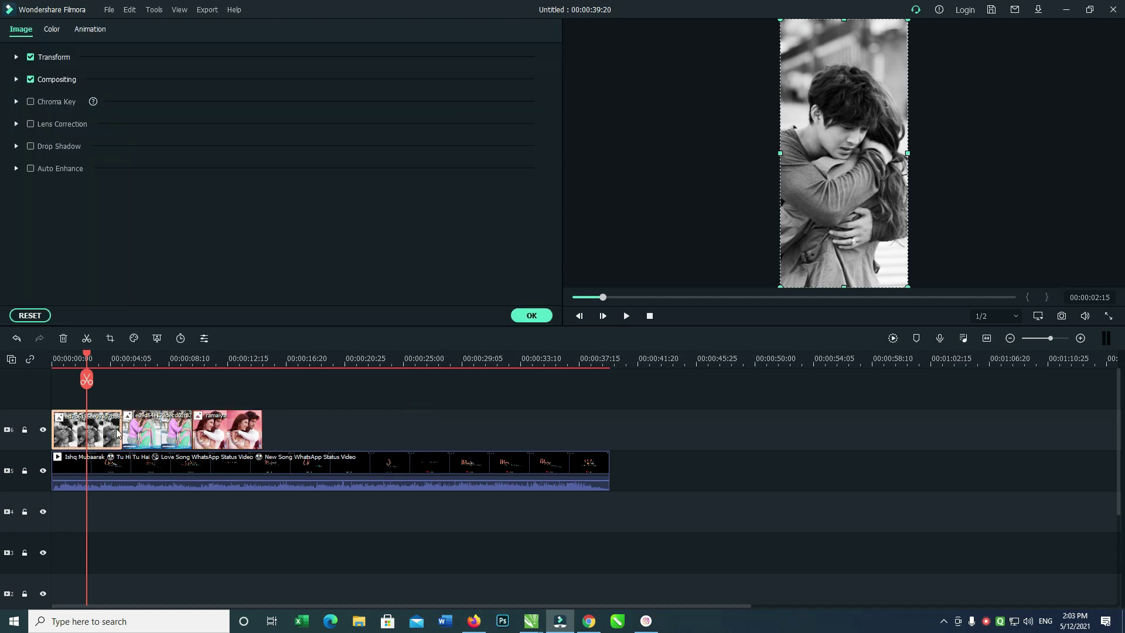
click(533, 315)
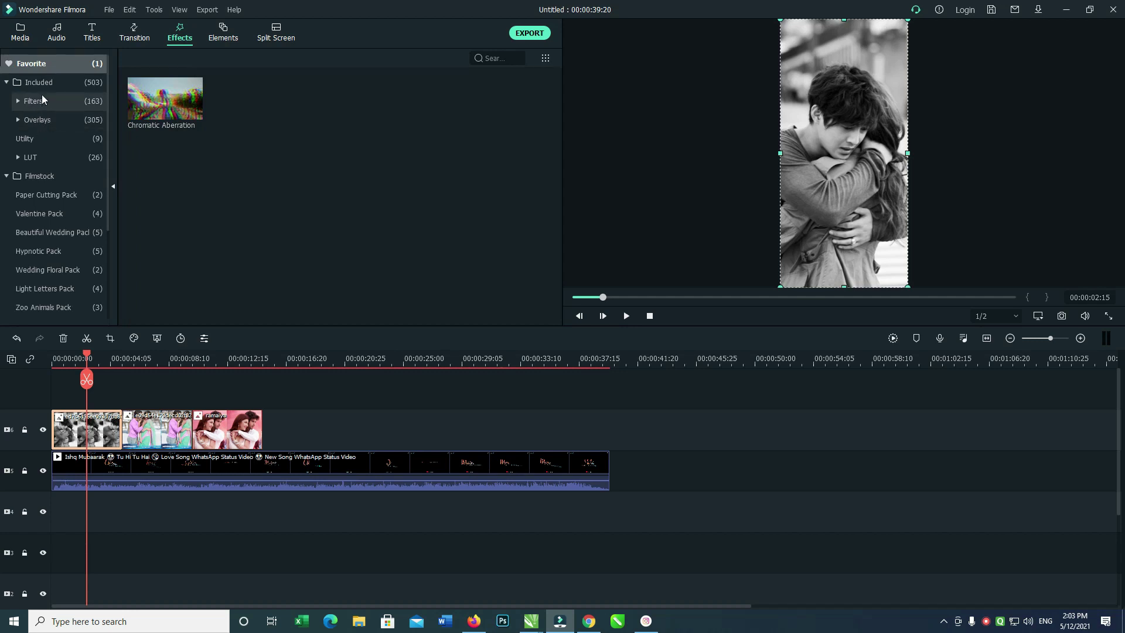
click(44, 82)
click(428, 236)
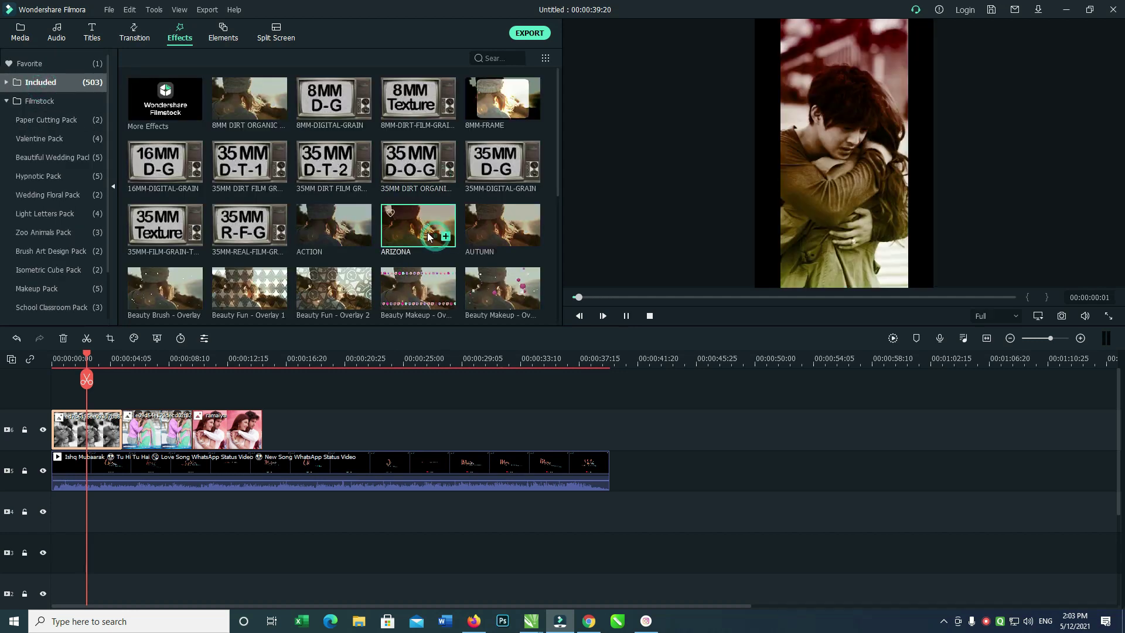
key(ctrl+z)
- Apply the CALIFORNIA VINTAGE FILM LOOK effect to all three images and move them to a new track above the Ishq Mubaarak video
click(501, 233)
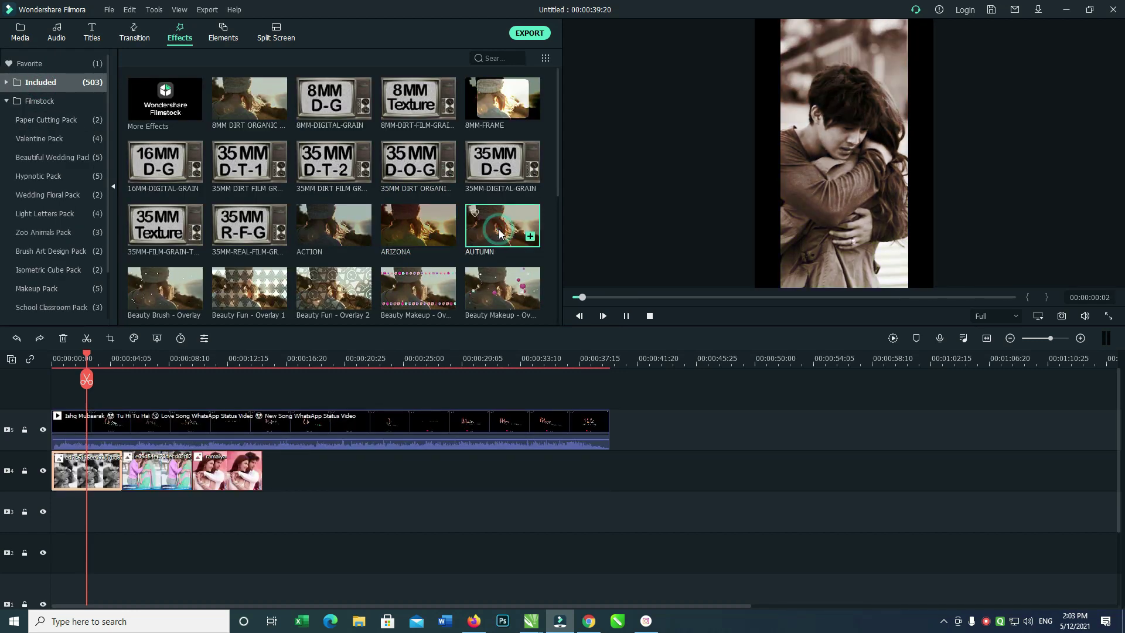
click(149, 293)
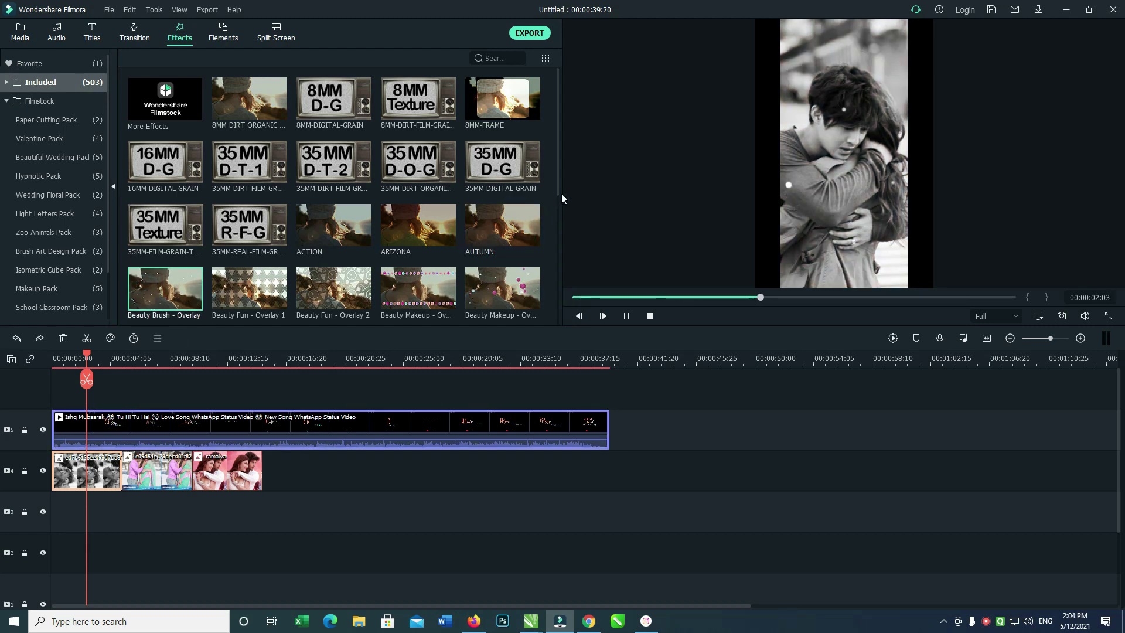
drag(556, 178, 539, 283)
scroll(539, 283, down, 2)
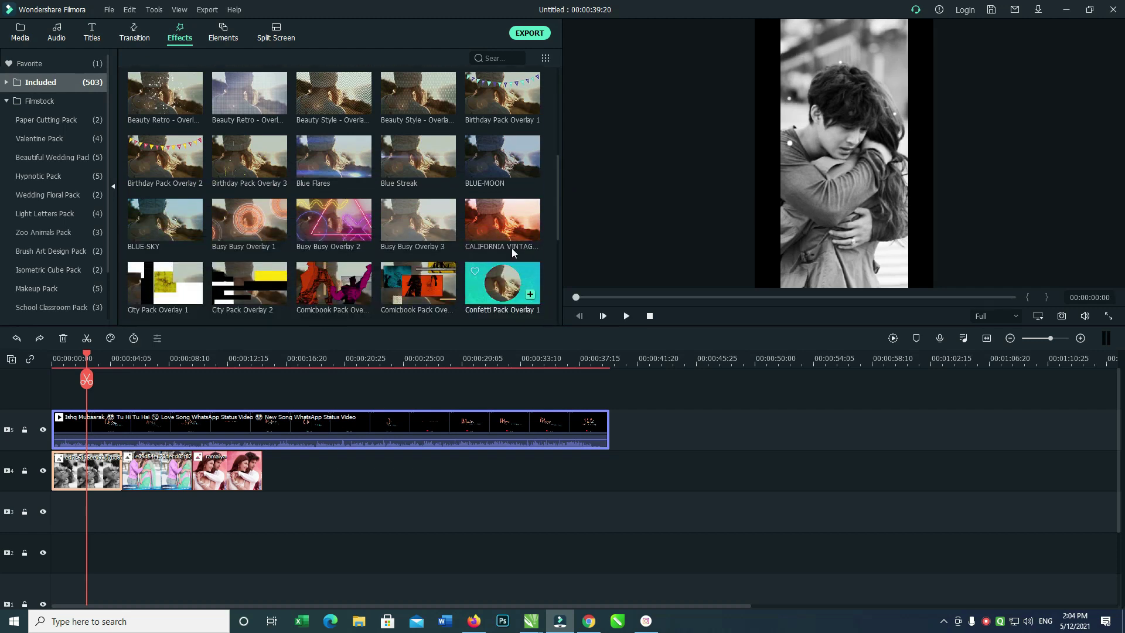
click(500, 217)
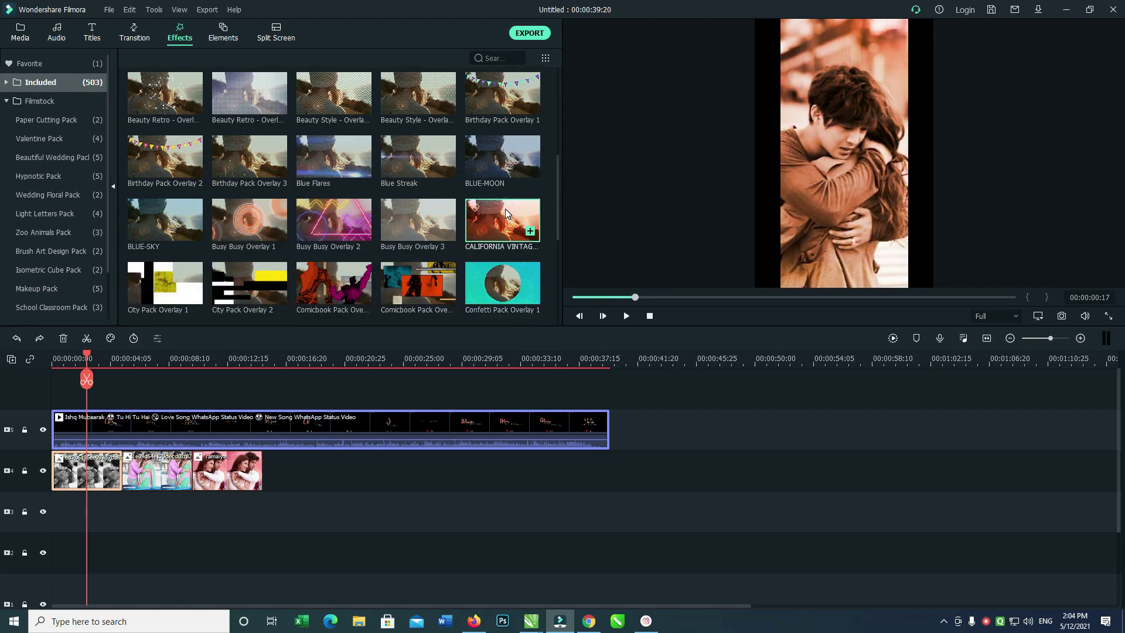
key(space)
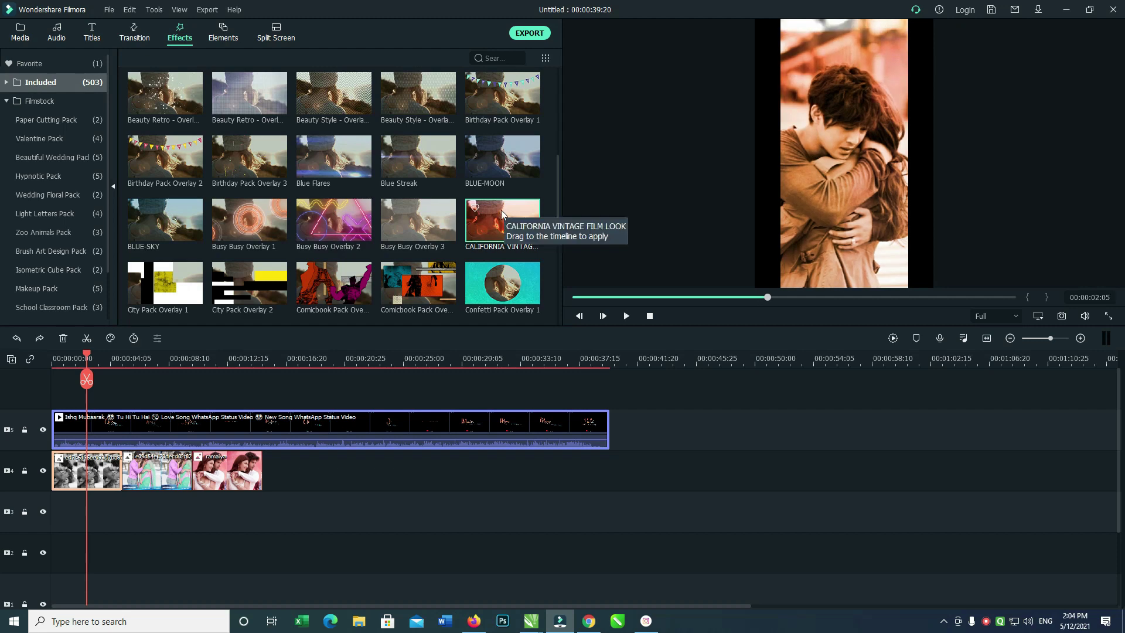
drag(501, 215, 146, 475)
drag(499, 230, 228, 472)
key(ctrl+a)
drag(135, 486, 135, 389)
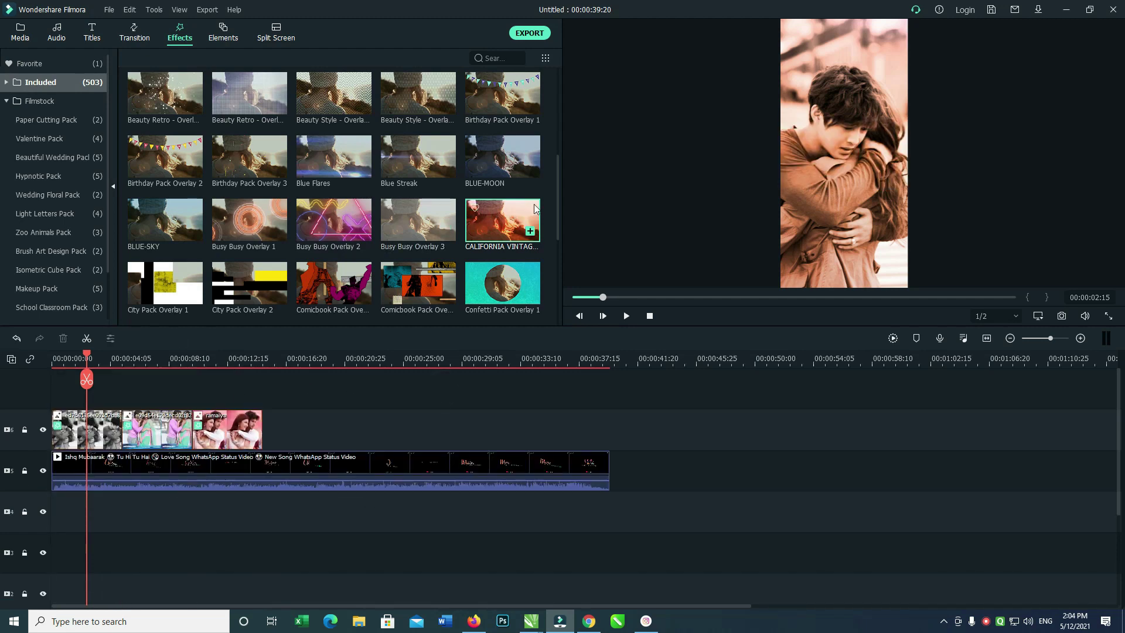
- Search the effects for "radiu" and place Vignette Radius on a new track above the images, lasting until 00:00:39:20
drag(558, 195, 545, 274)
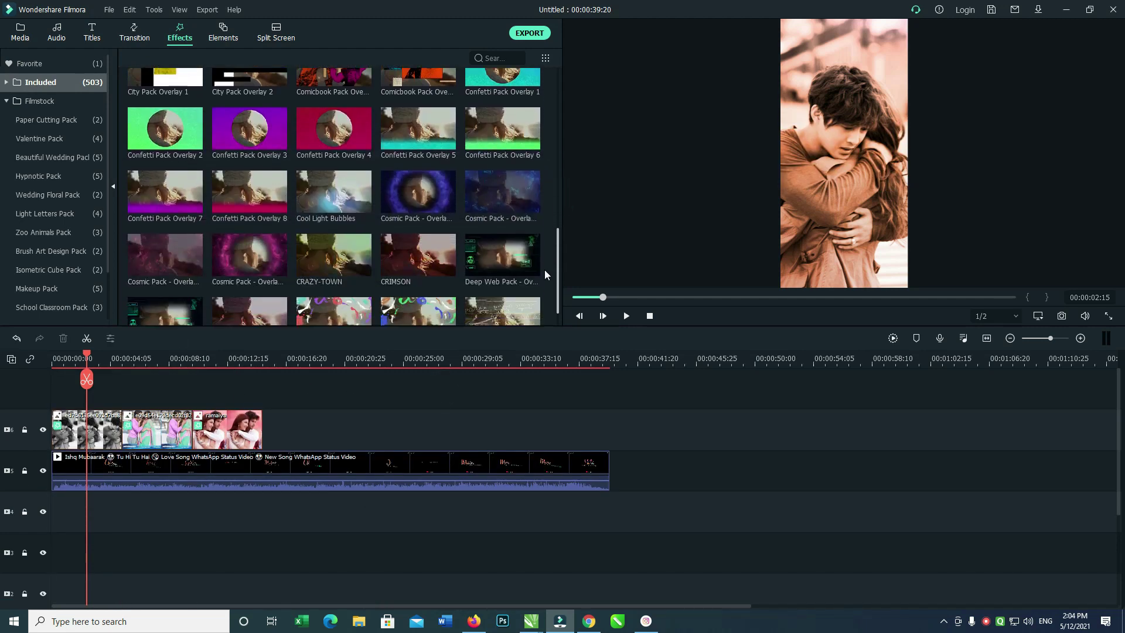
scroll(544, 287, up, 5)
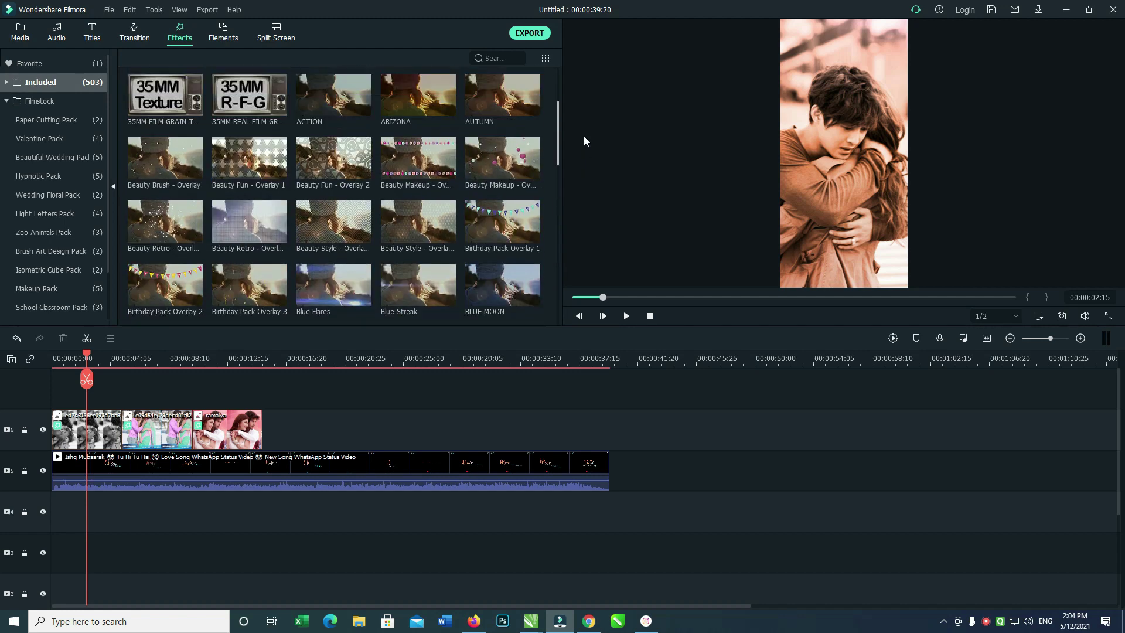
click(20, 34)
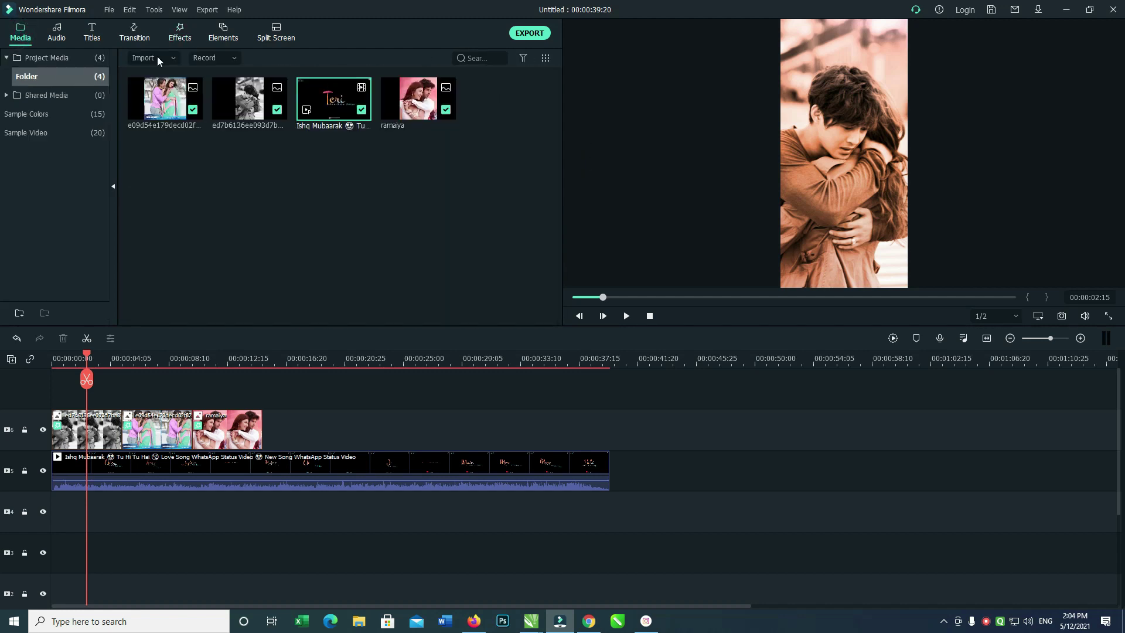
click(169, 35)
click(505, 57)
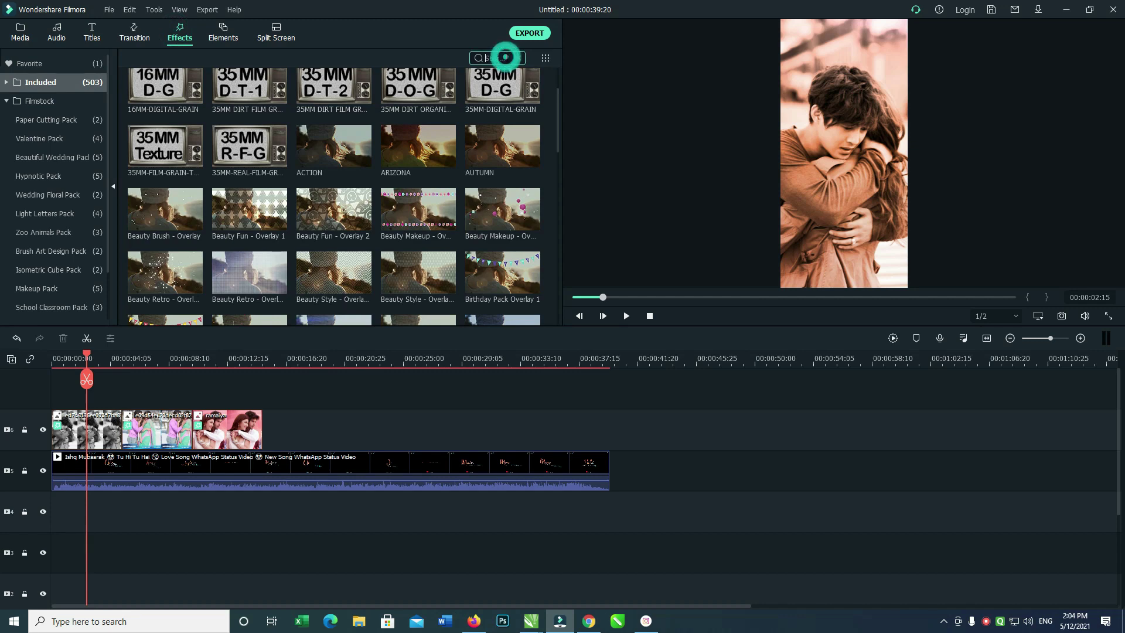
text(radiu)
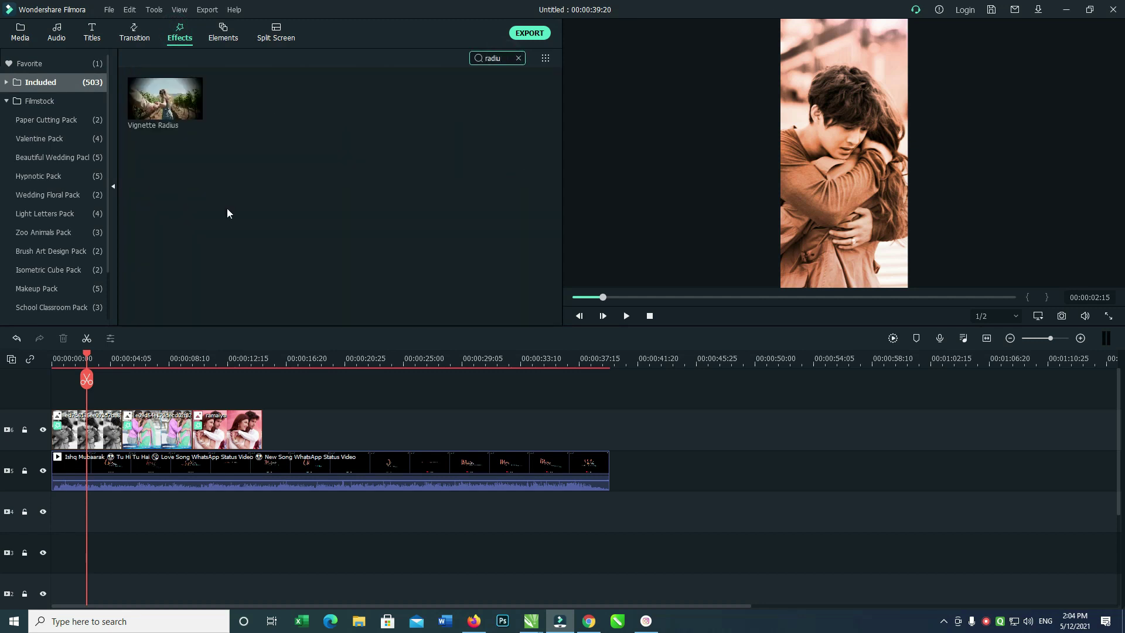
drag(165, 98, 611, 427)
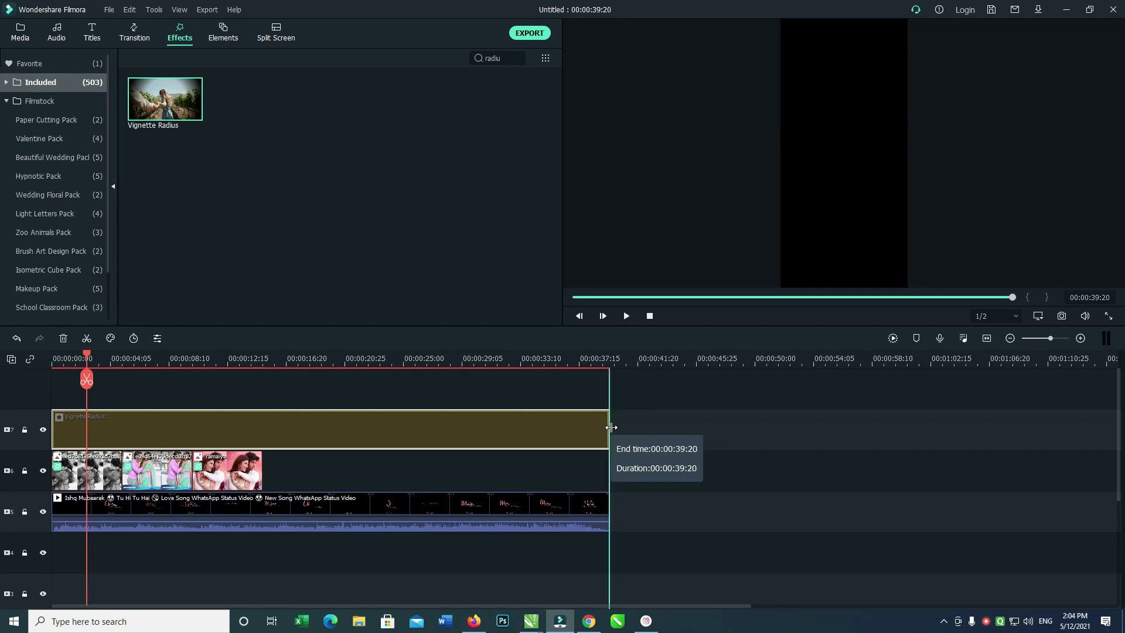
- Lower the Vignette Radius effect's alpha to roughly three quarters and confirm the setting
double_click(292, 432)
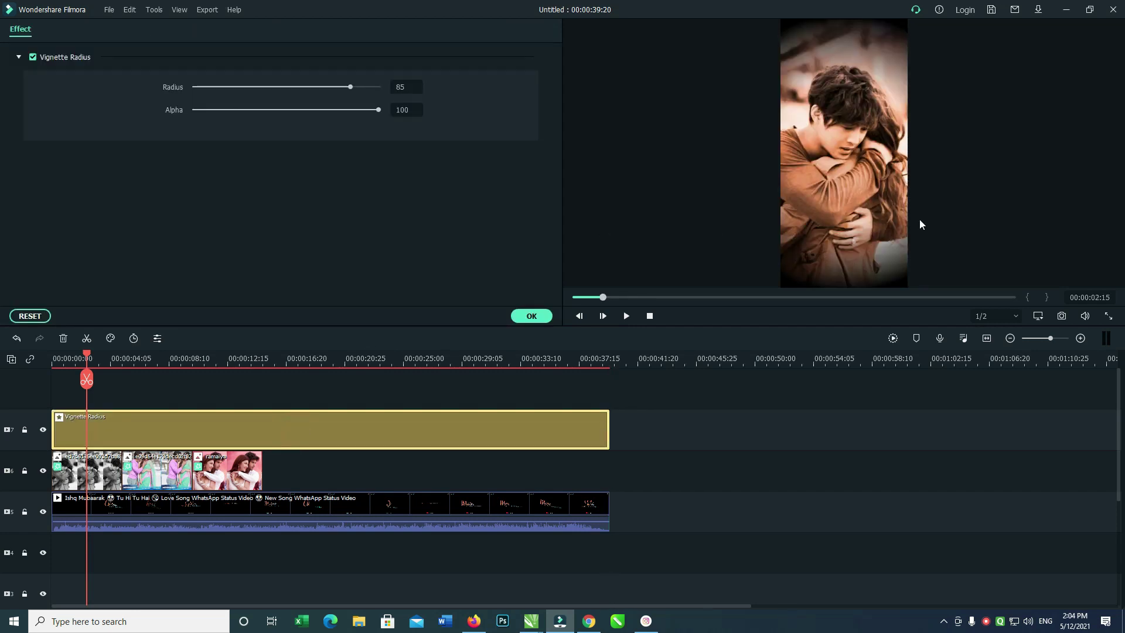
drag(379, 109, 332, 109)
click(531, 316)
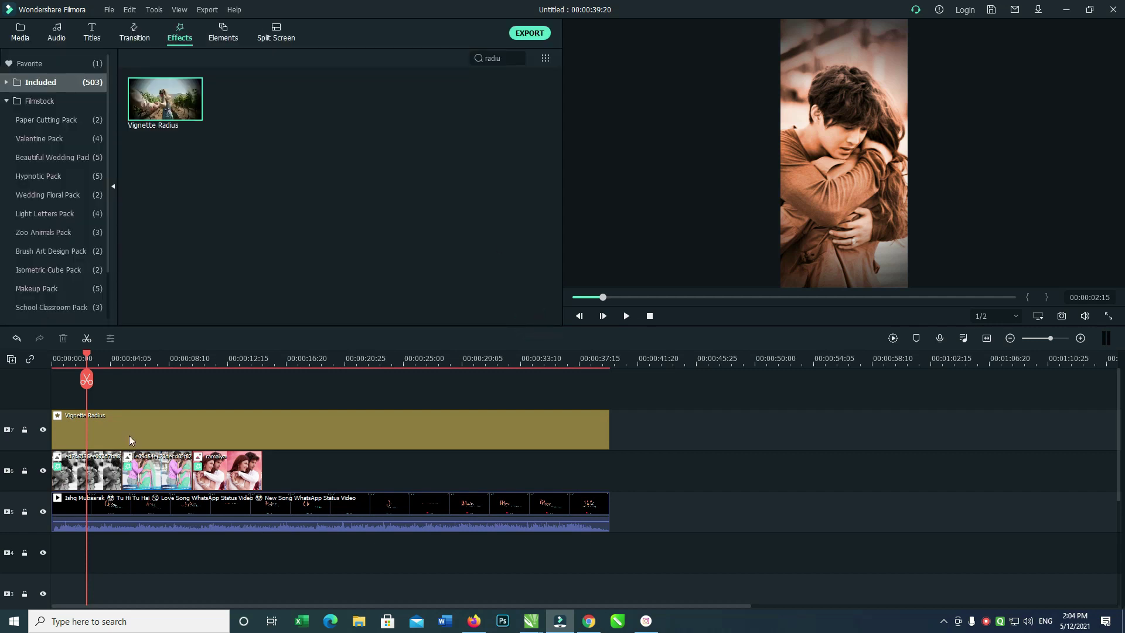
- Try the Fade In and Fade Out preset animations on the first image and undo them
double_click(112, 470)
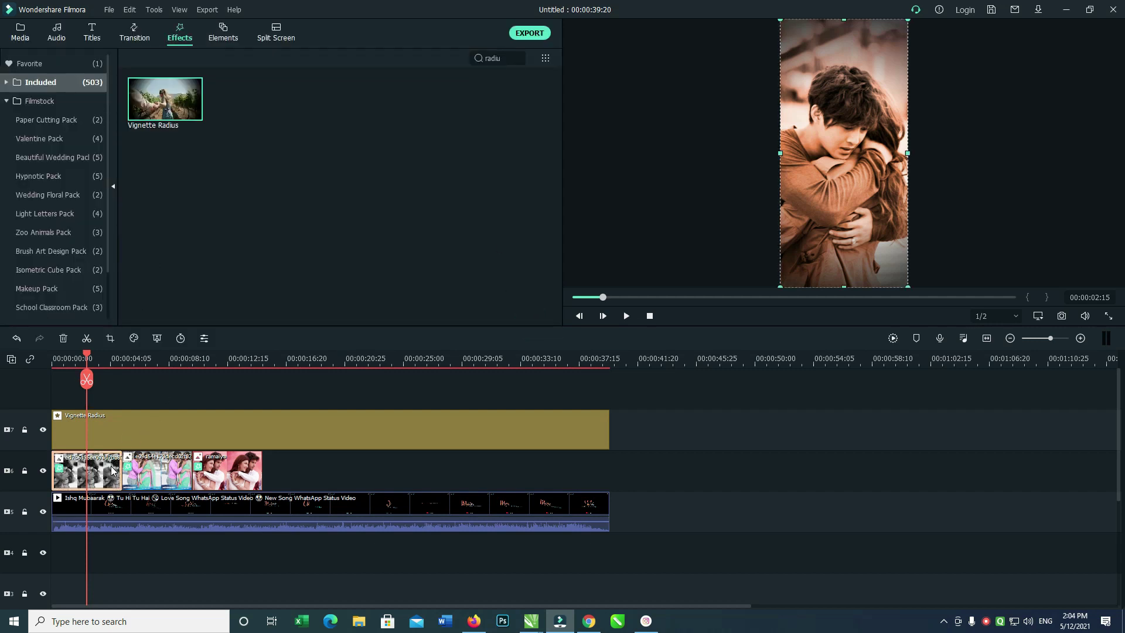
click(95, 30)
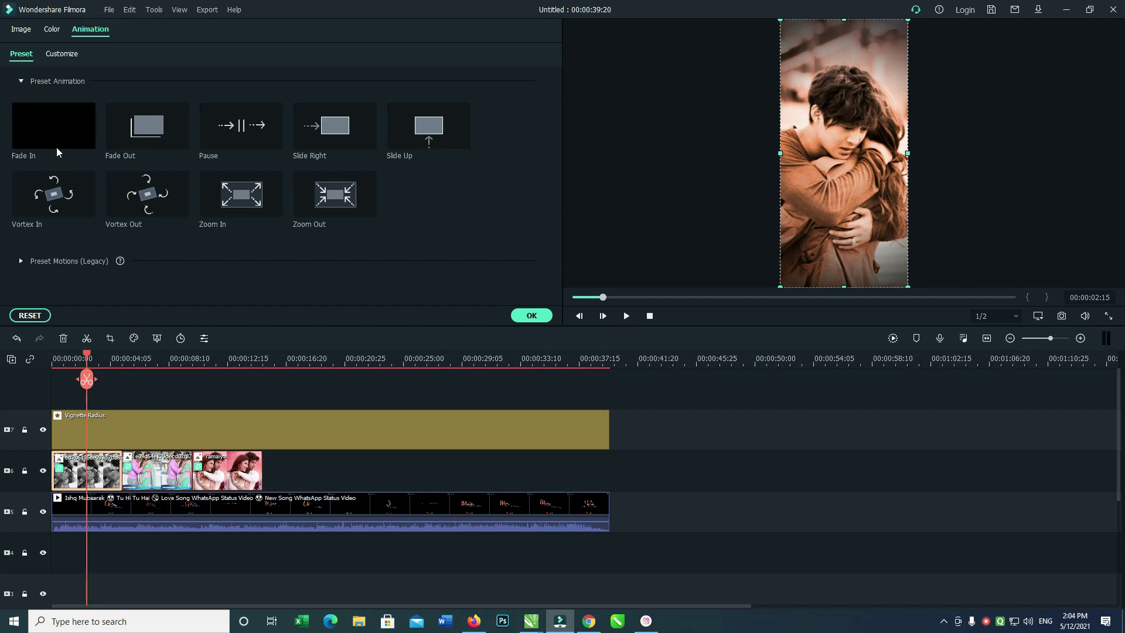
double_click(64, 125)
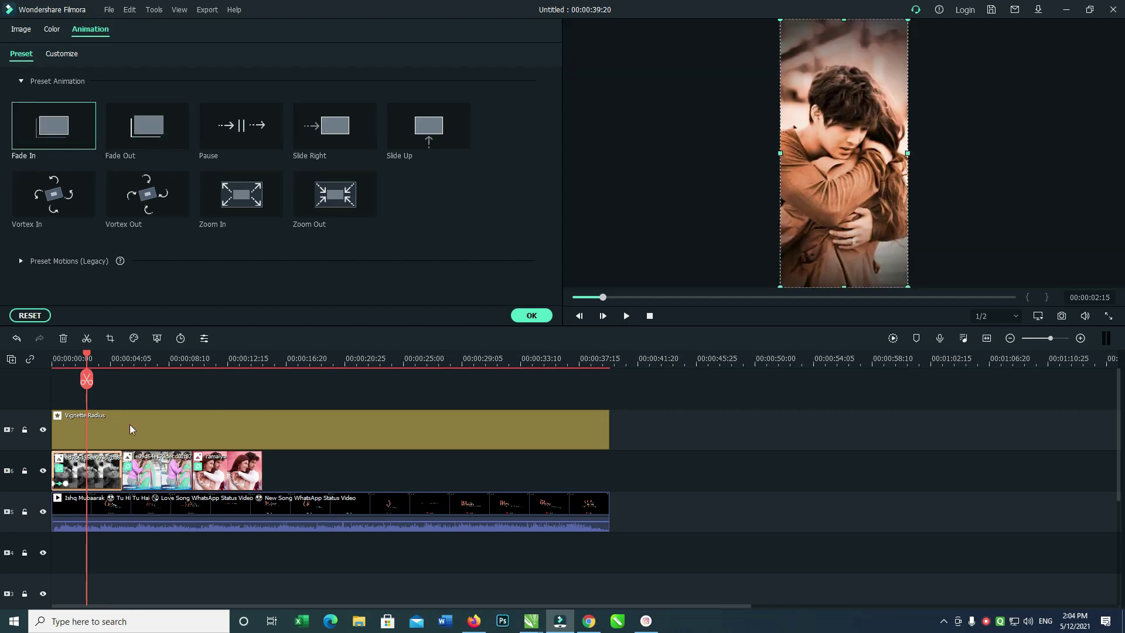
double_click(144, 140)
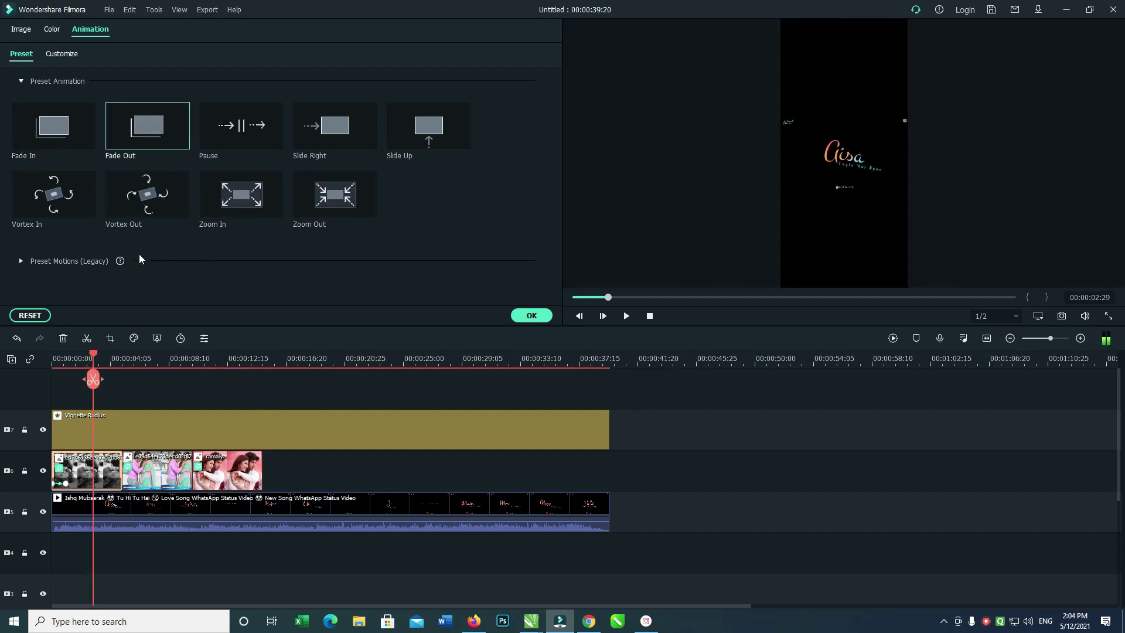
click(105, 472)
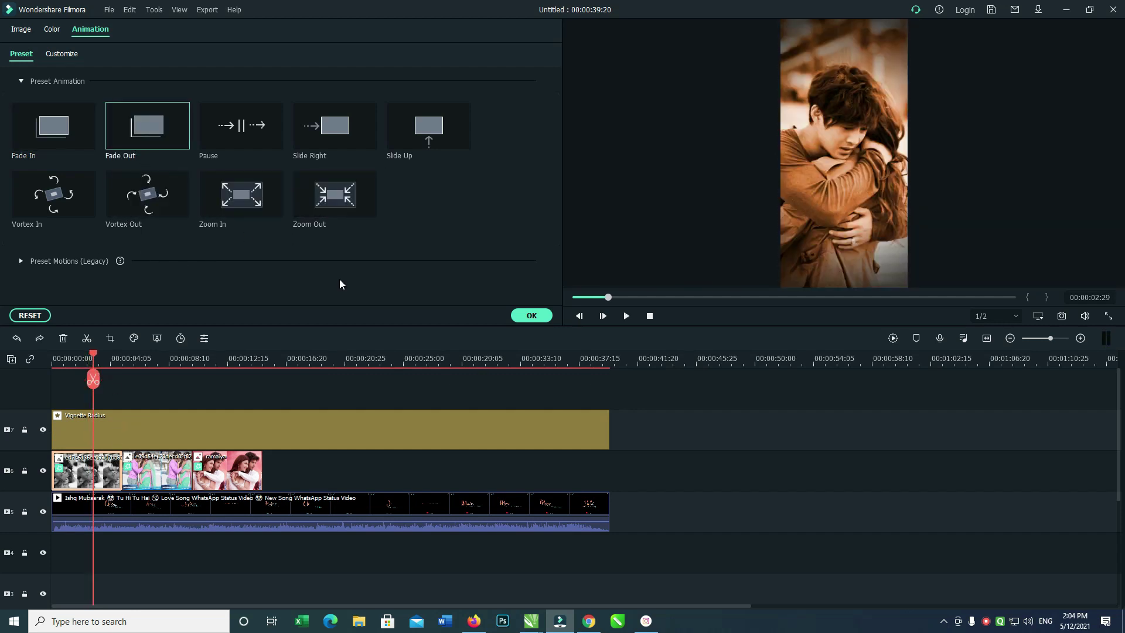
- Apply the legacy preset motion Fade2 to the first image
click(63, 55)
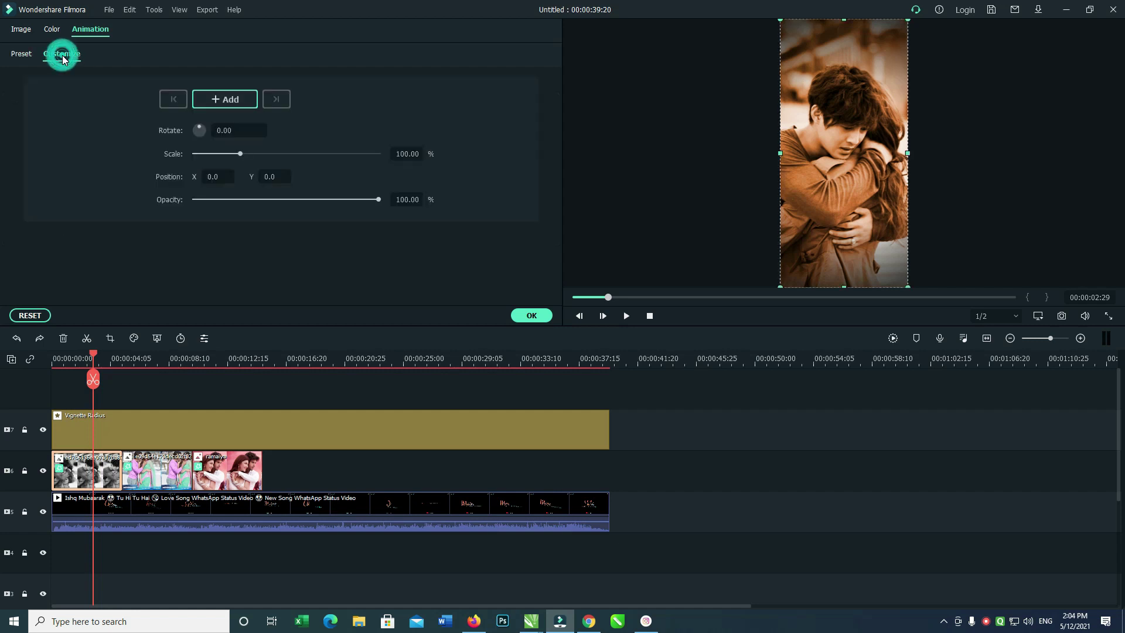
click(23, 56)
click(21, 260)
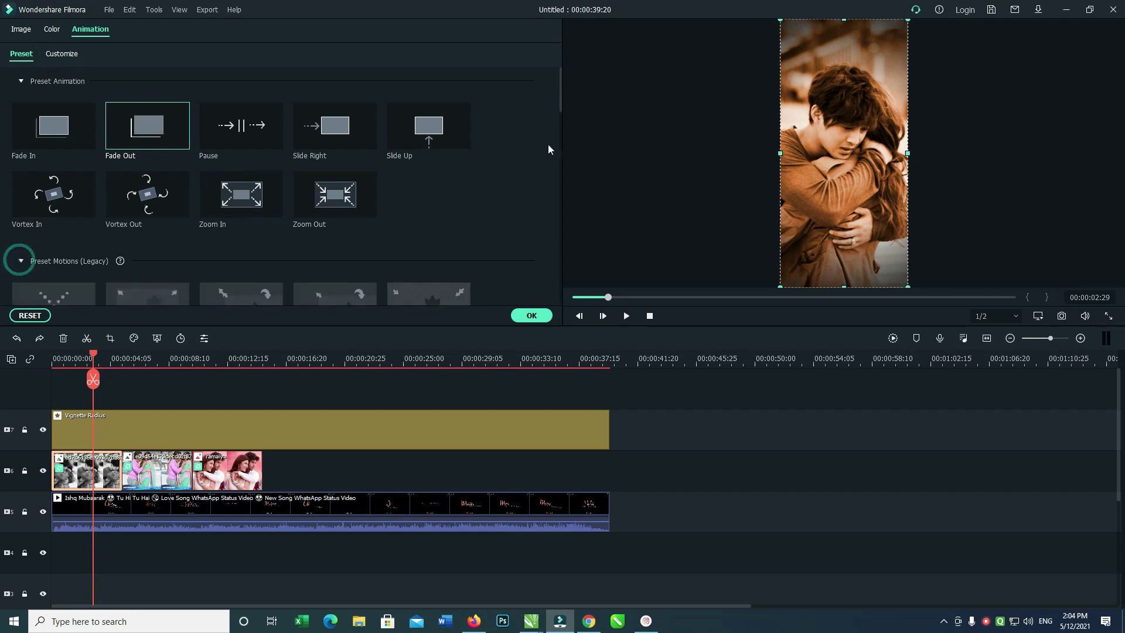
drag(561, 104, 553, 163)
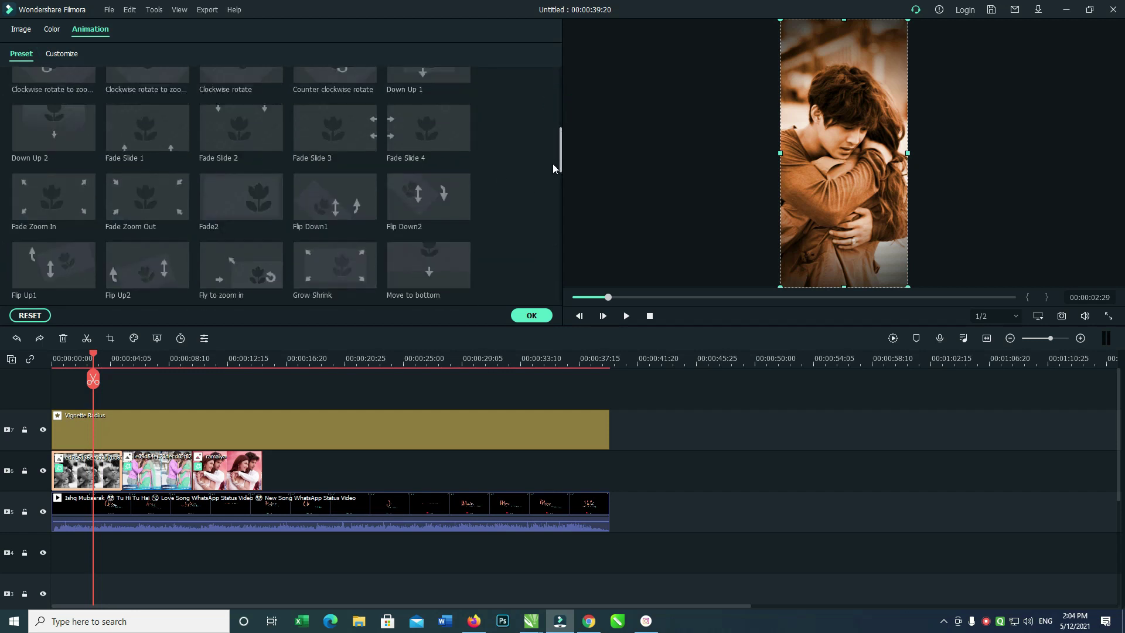
click(246, 199)
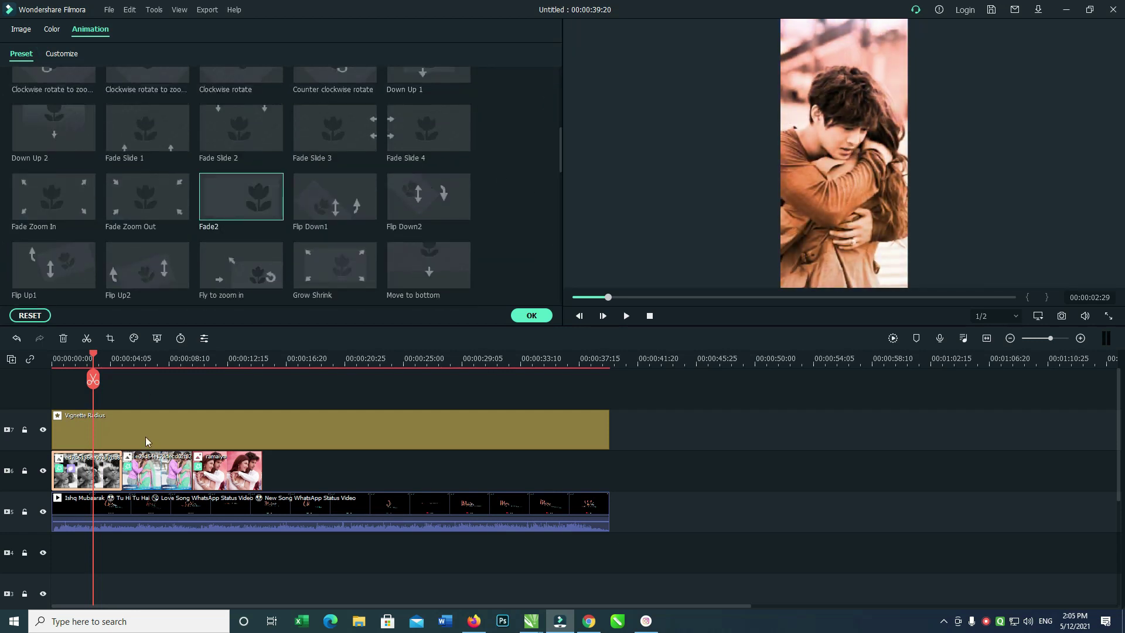
- Apply the legacy preset motion Fade Zoom Out to the second image and Fade Slide 4 to the third image
click(166, 472)
click(162, 204)
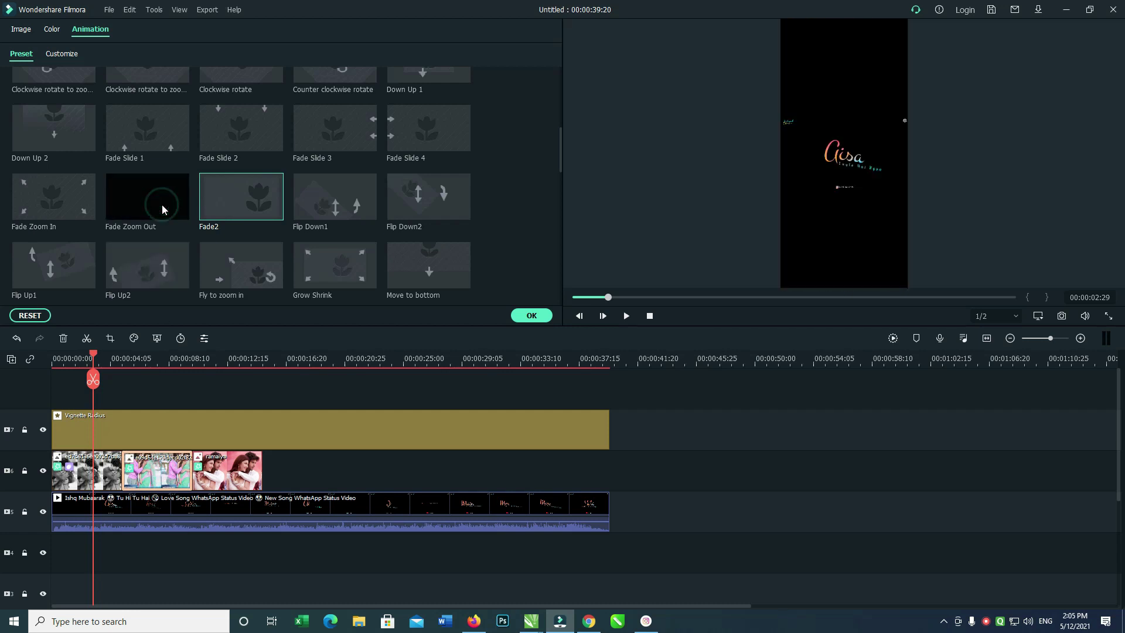
click(223, 469)
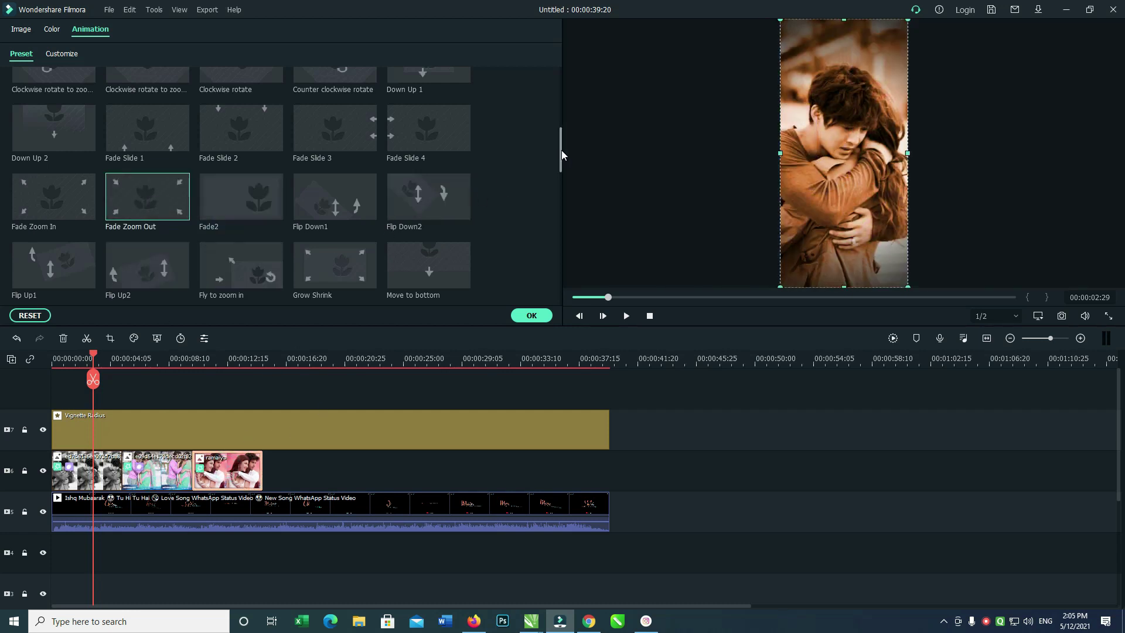
mouse_move(561, 150)
mouse_down()
mouse_move(554, 168)
mouse_move(560, 146)
mouse_up()
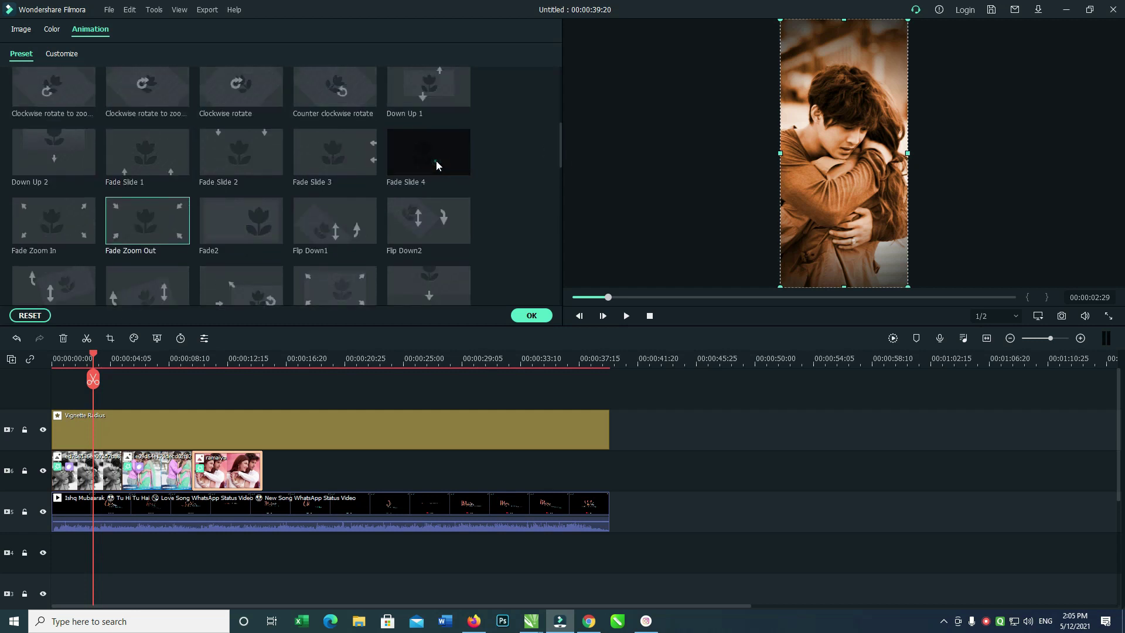
click(436, 160)
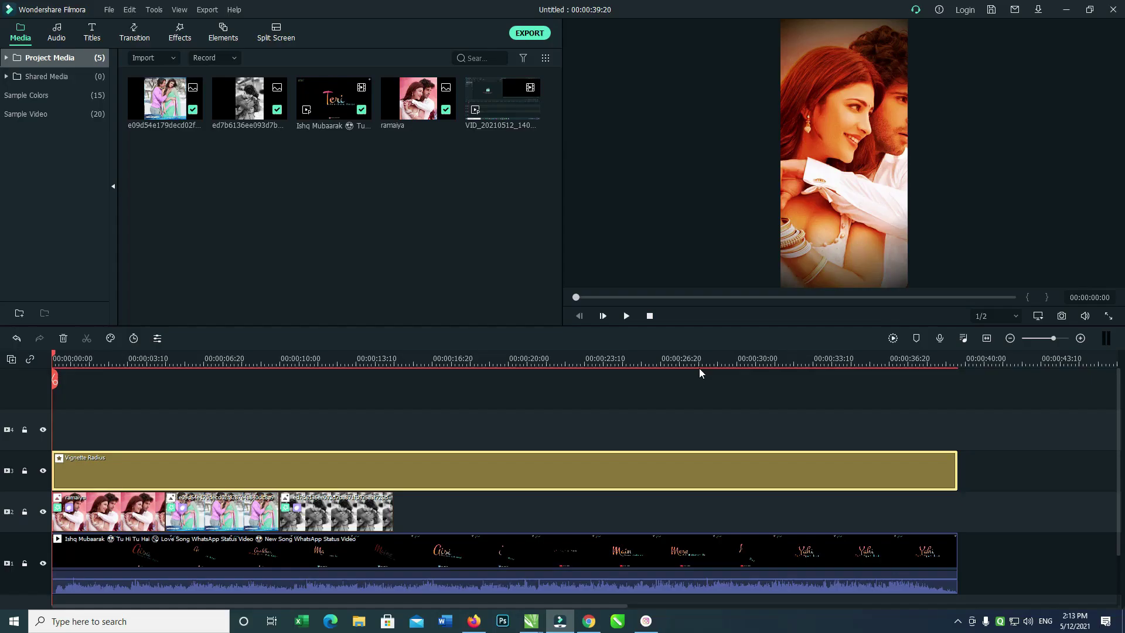
- Play the opening of the project to review the animation on the first image
key(space)
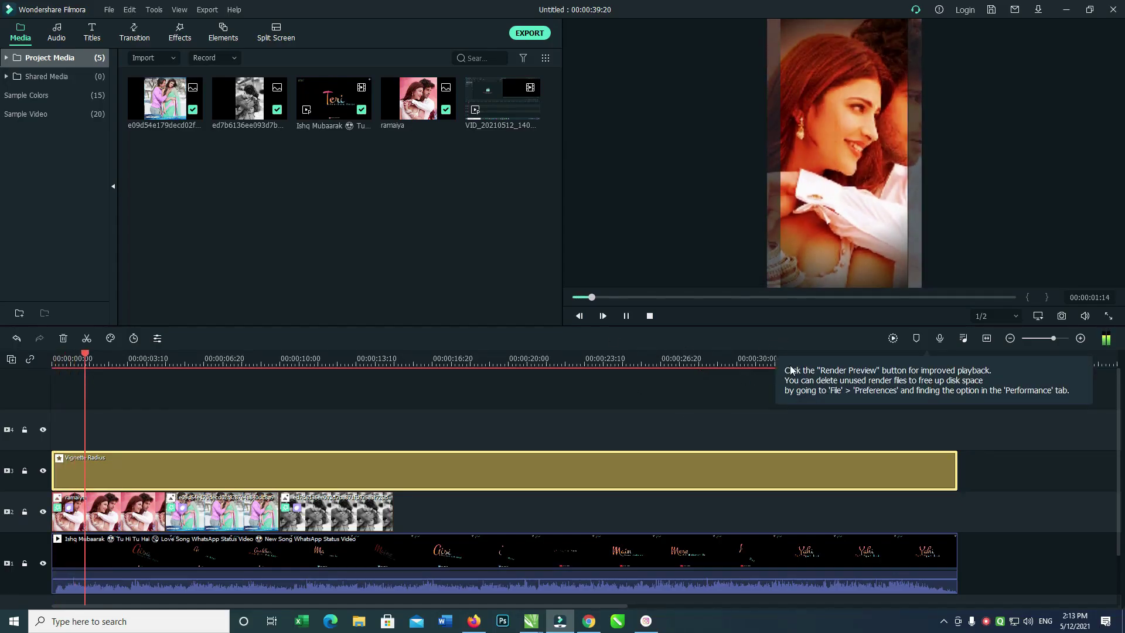
key(space)
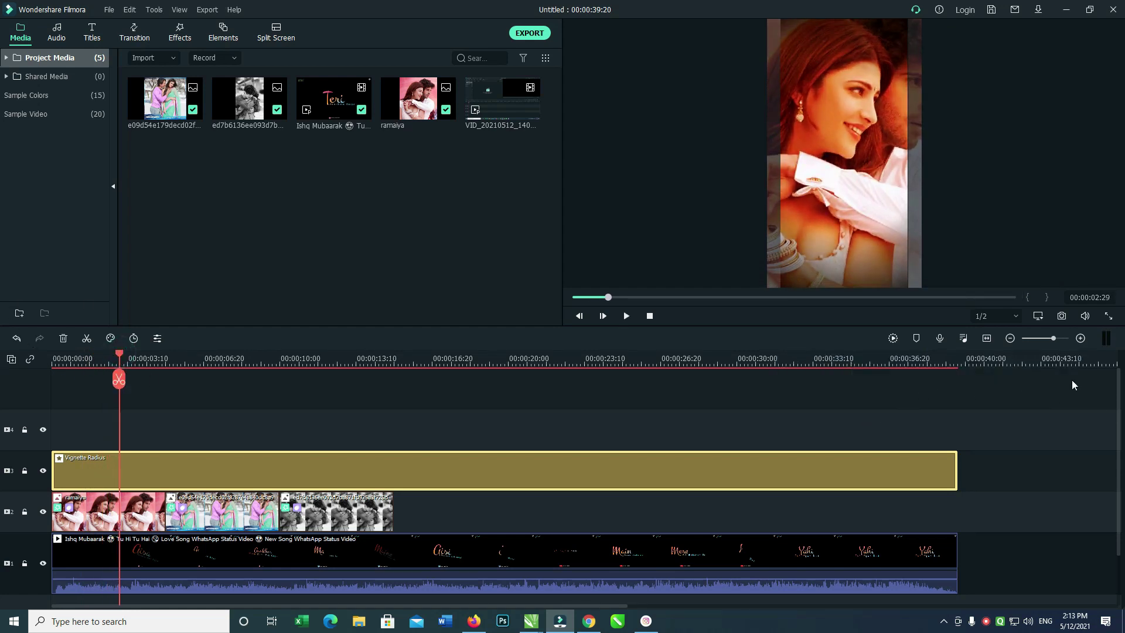
scroll(1115, 382, down, 1)
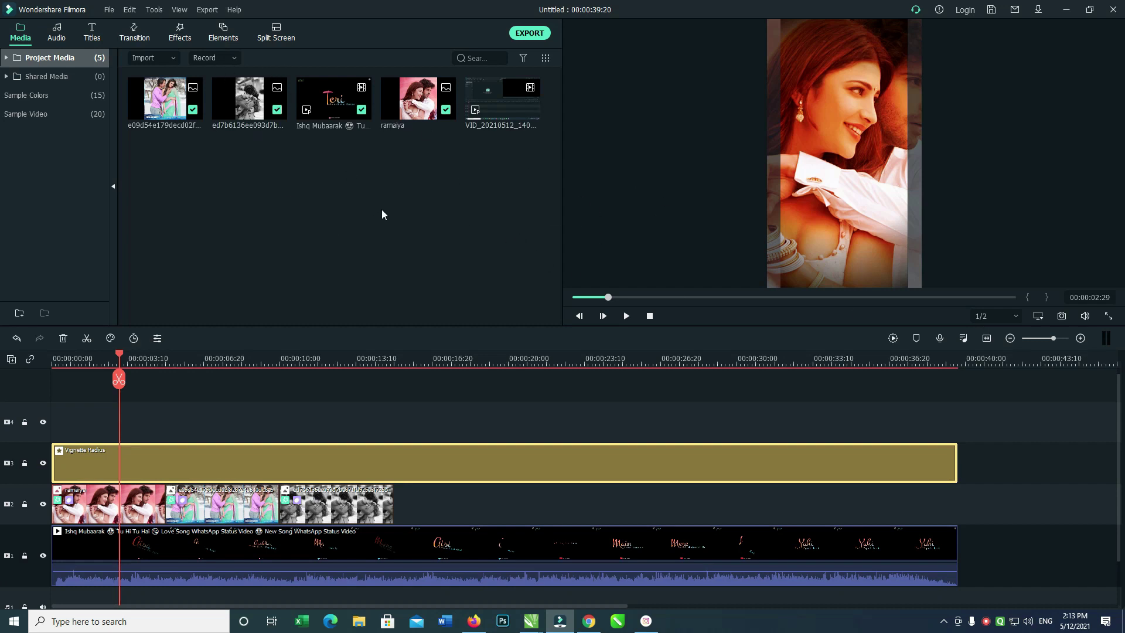
- Import the Flare video from the Ink Drop Assets folder in video teamplates on Data Two (E:)
click(451, 509)
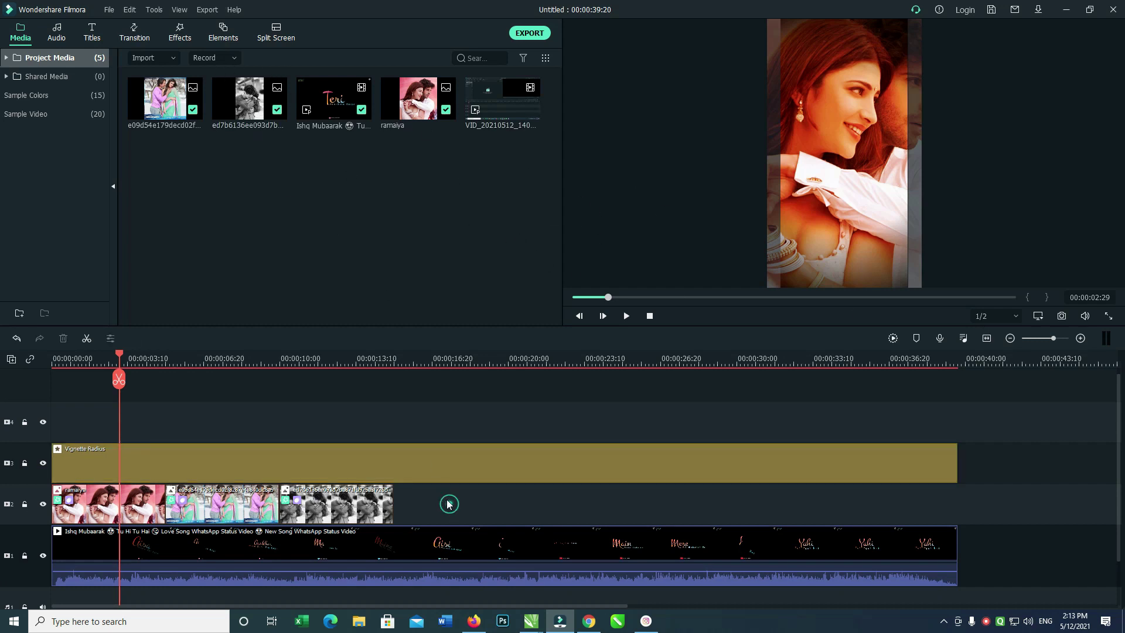
double_click(223, 170)
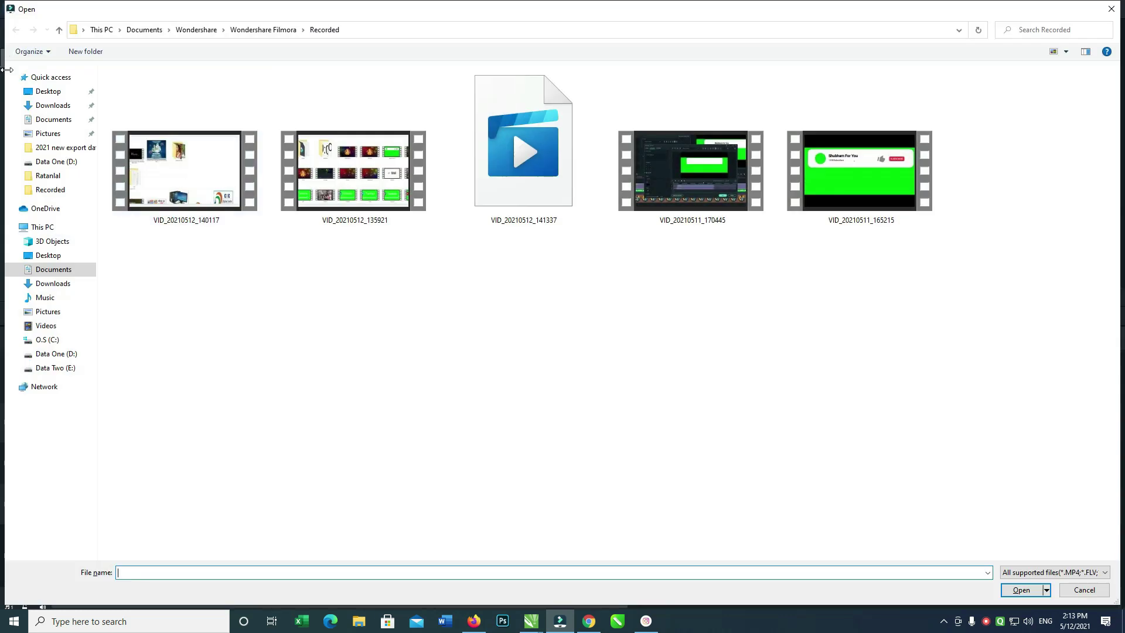
click(56, 108)
click(57, 353)
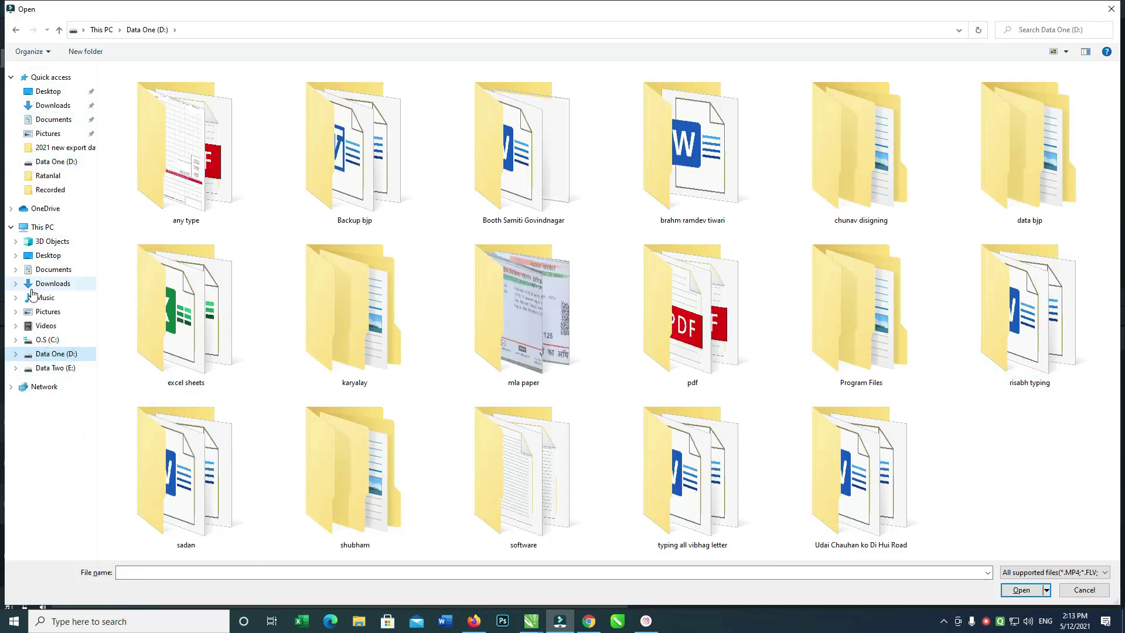
click(56, 368)
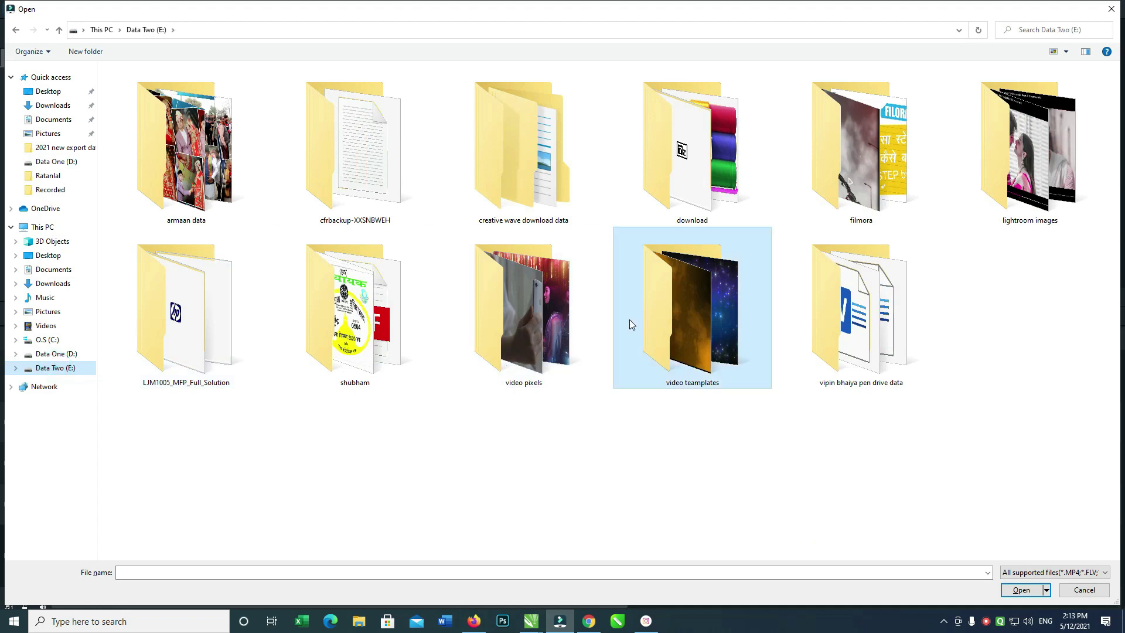
double_click(627, 320)
double_click(143, 158)
double_click(121, 103)
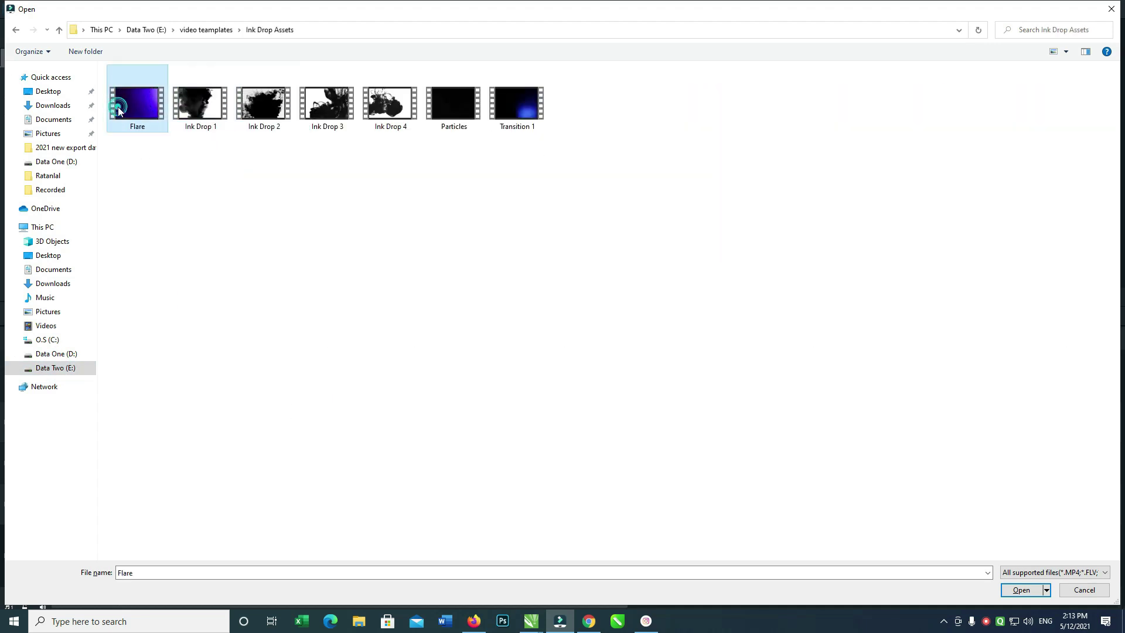
- Place the Flare clip at the project's start on its own track between the images and the Vignette Radius effect
drag(203, 176, 170, 422)
drag(335, 476, 305, 387)
drag(237, 457, 233, 503)
drag(268, 419, 244, 502)
click(242, 502)
- Rotate the Flare clip a quarter turn counterclockwise and stretch it to fill the whole vertical frame
double_click(253, 498)
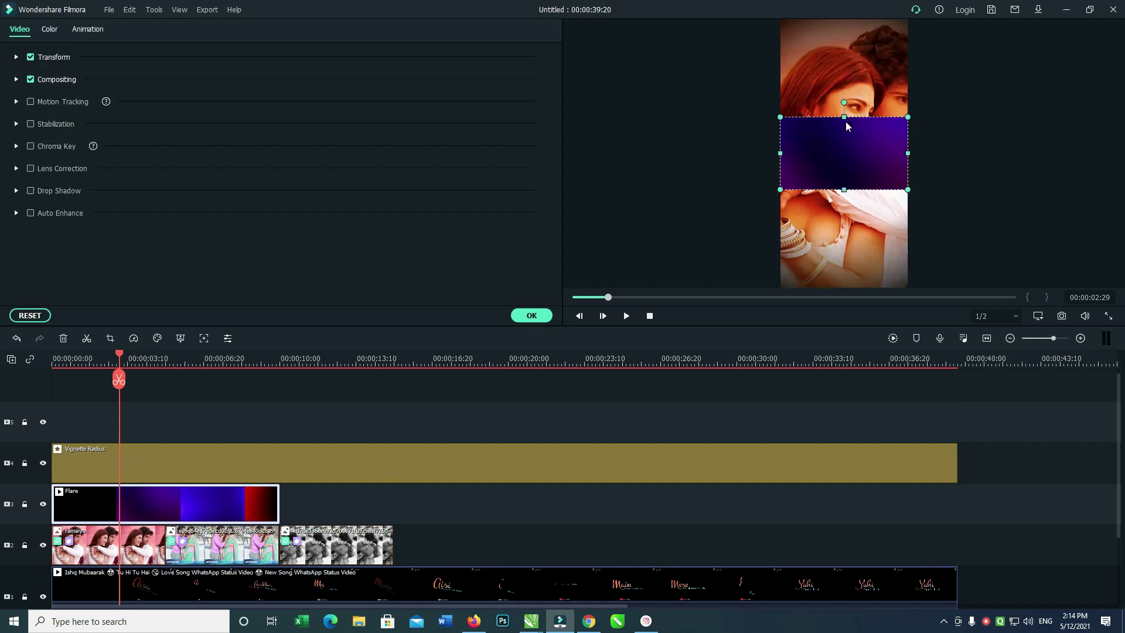
drag(845, 102, 806, 151)
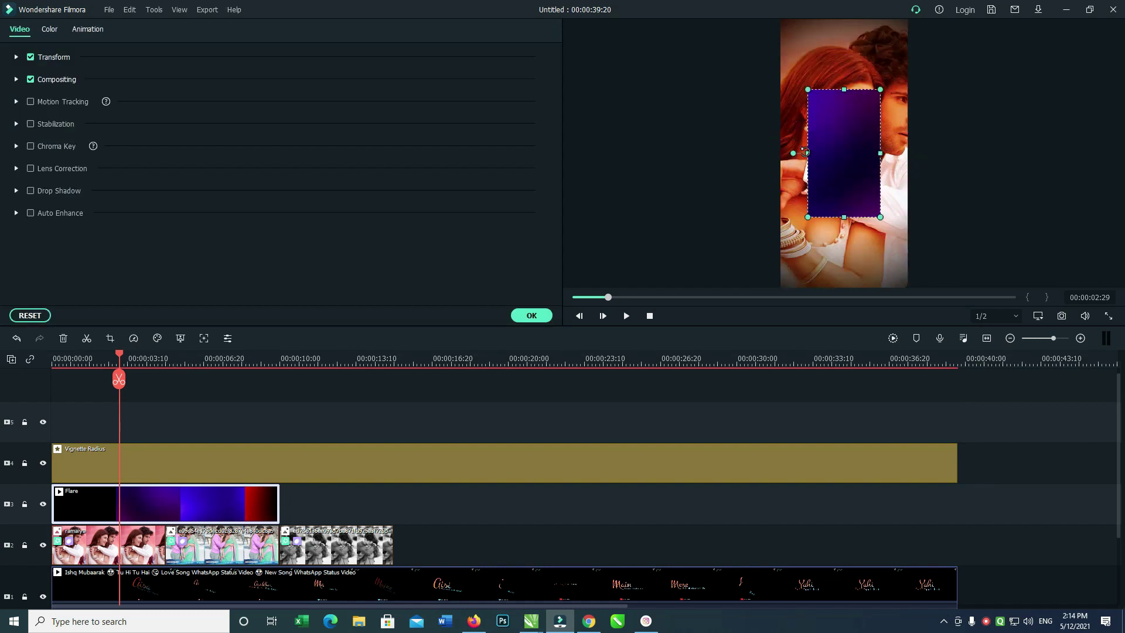
drag(805, 95, 781, 41)
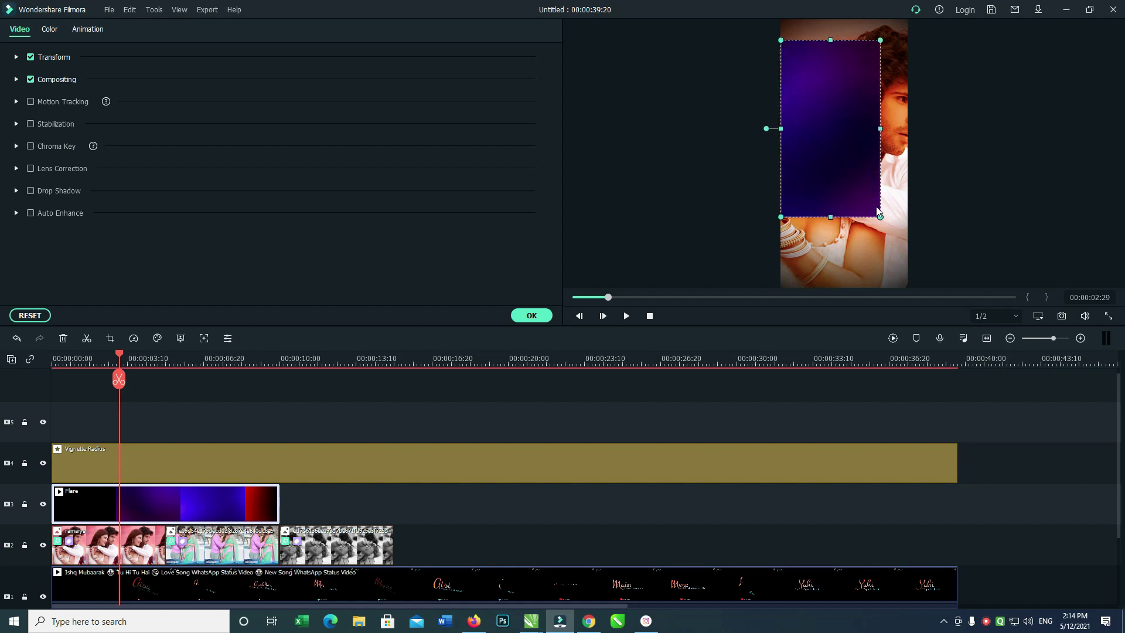
drag(879, 212, 845, 287)
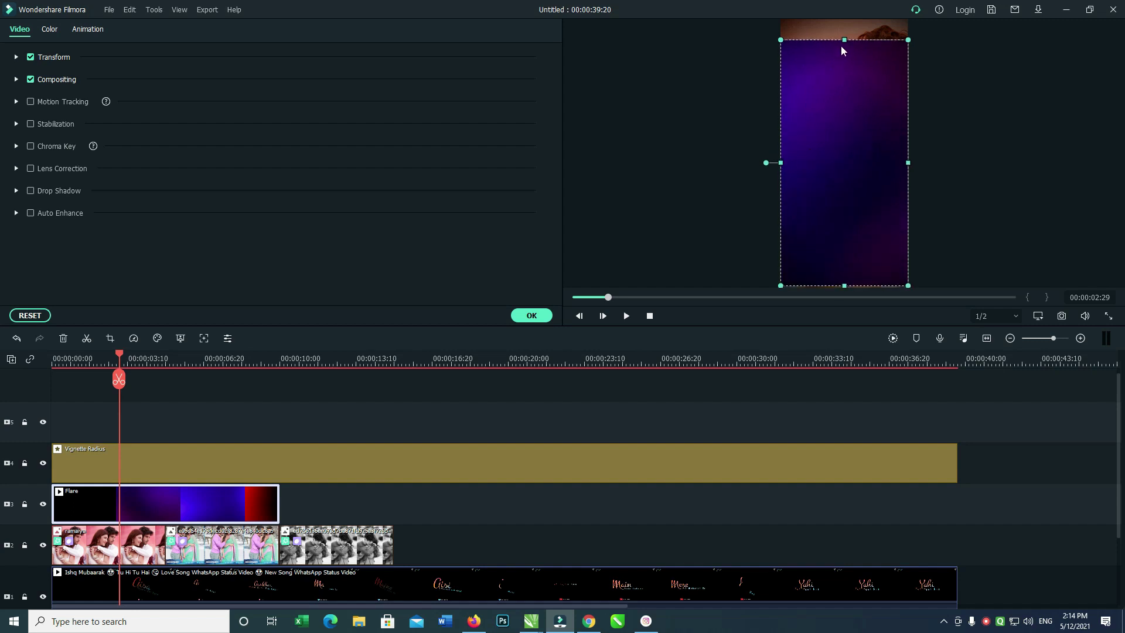
drag(845, 21, 841, 14)
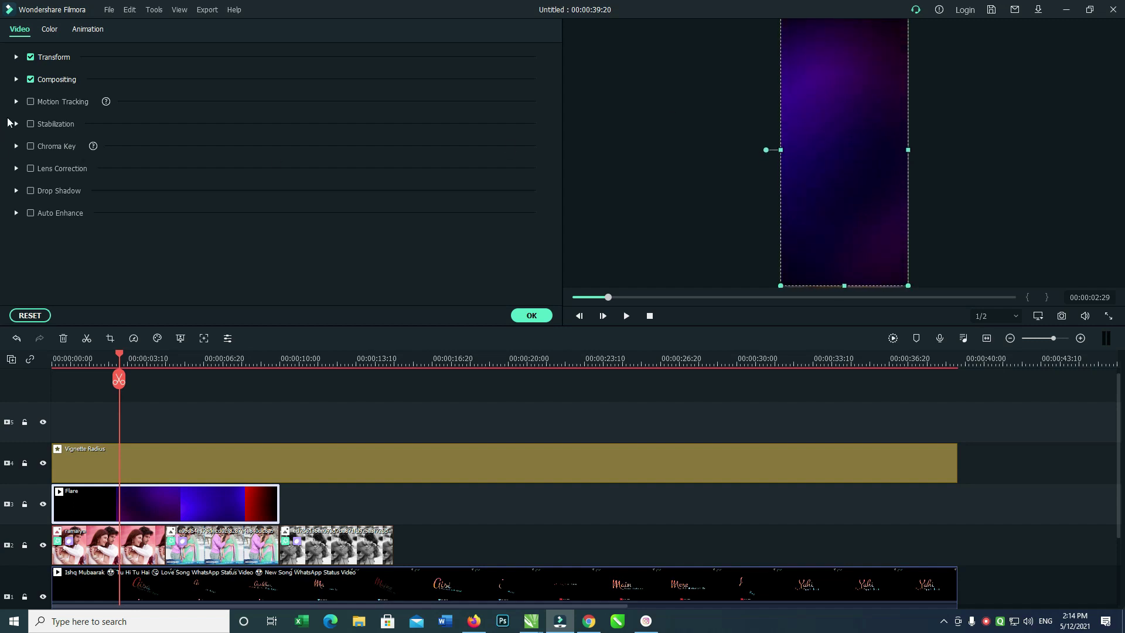
- Set the Flare clip's blending mode to Screen and confirm the setting
click(23, 80)
click(279, 112)
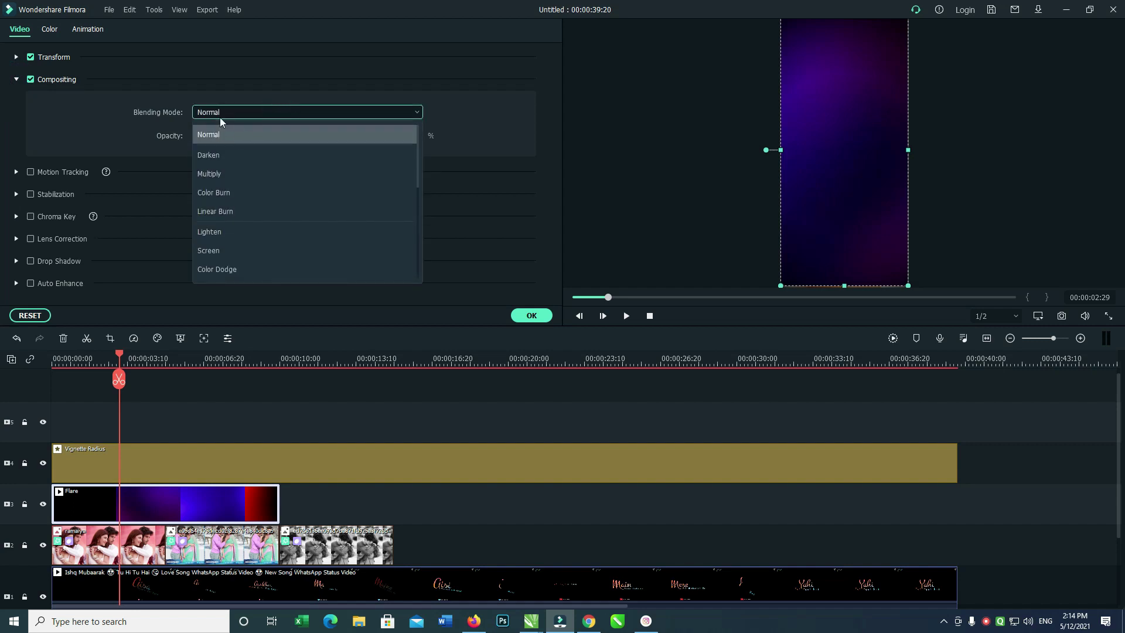
click(224, 250)
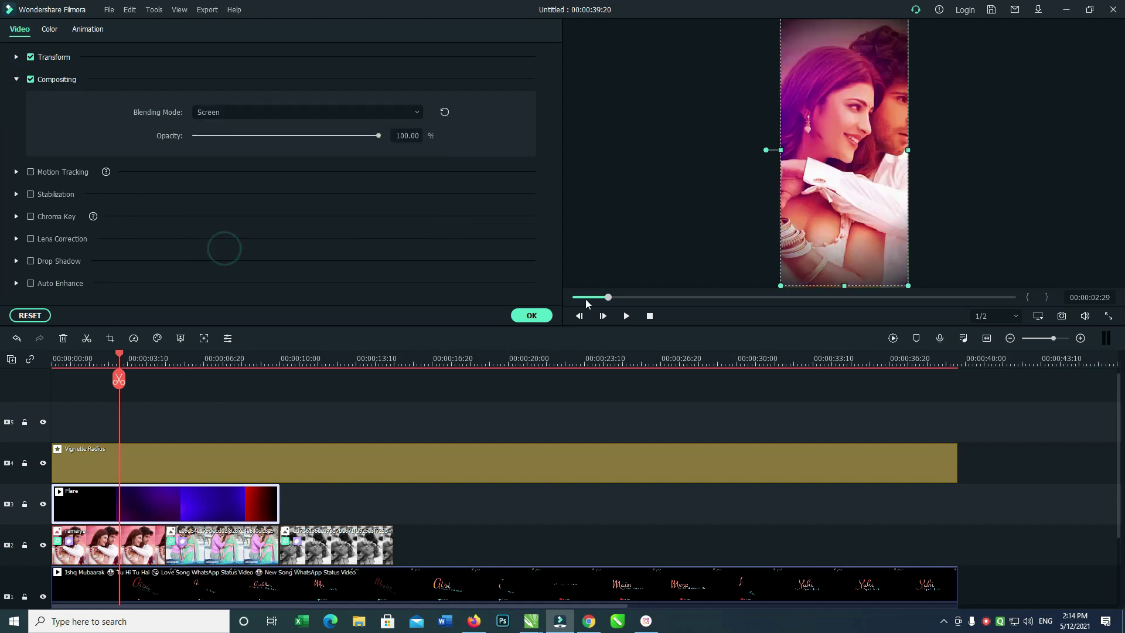
click(532, 315)
- Play the project from the beginning to review the flare blended over the first image
drag(122, 356, 53, 356)
key(space)
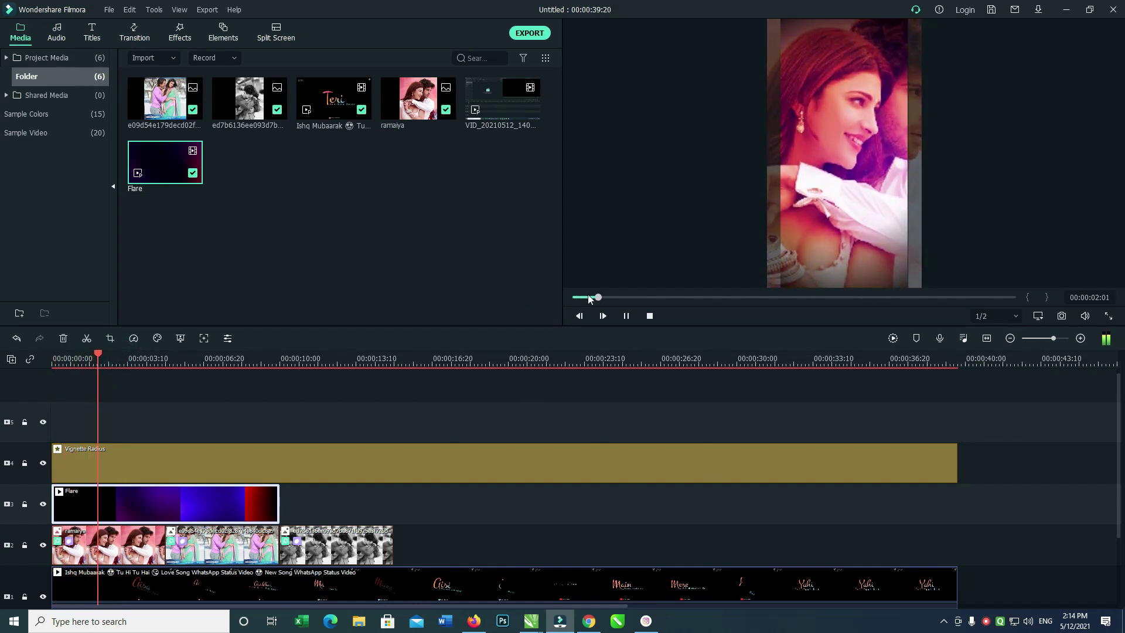
key(space)
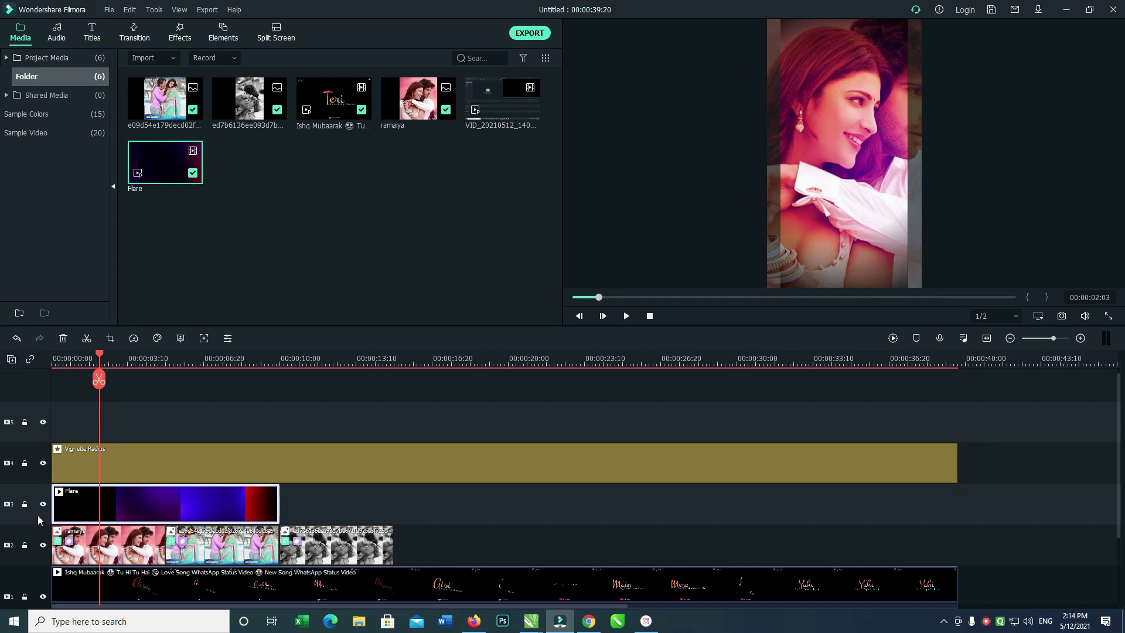
- Lock the image track and paste a copy of the Flare clip at 00:00:09:27, directly after the first one
click(38, 519)
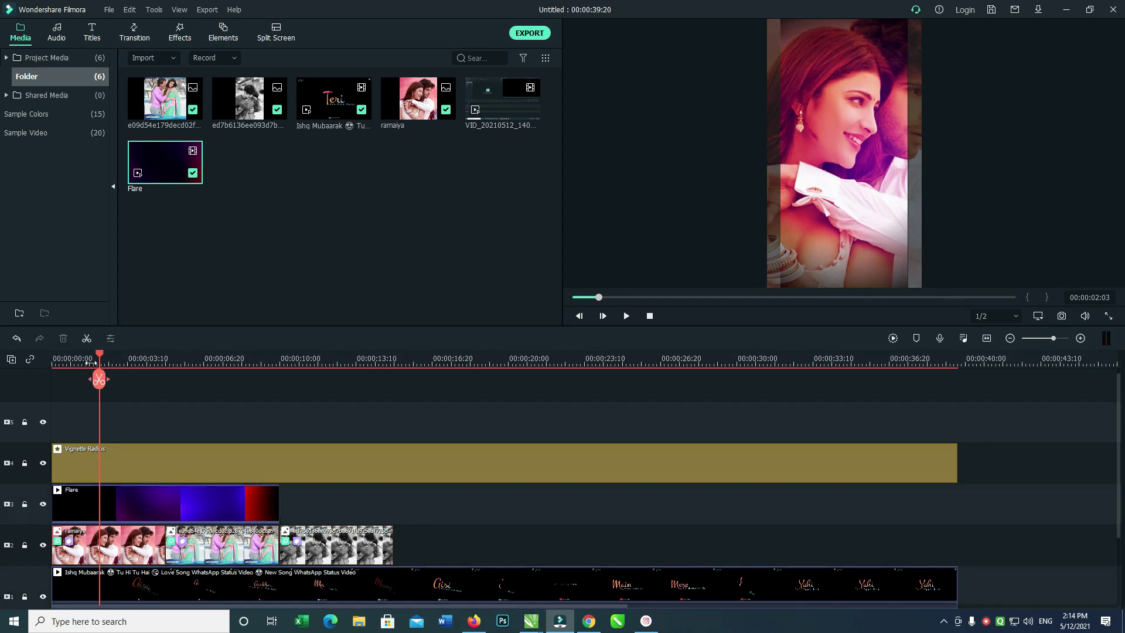
click(41, 512)
scroll(103, 352, up, 2)
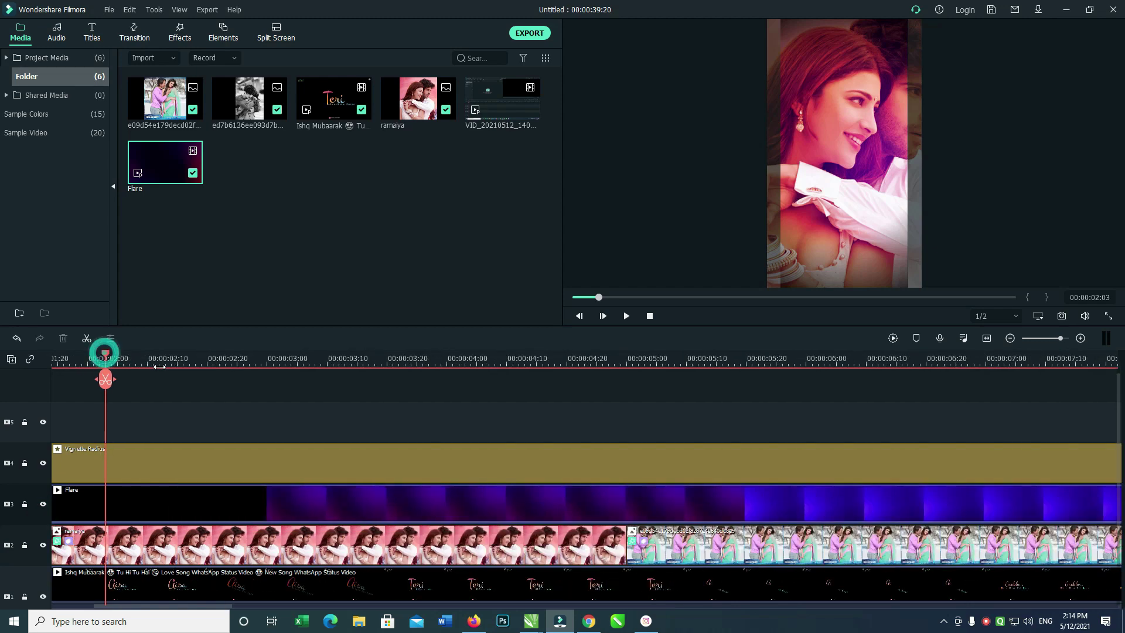
scroll(88, 345, down, 4)
drag(83, 359, 200, 399)
key(ctrl+v)
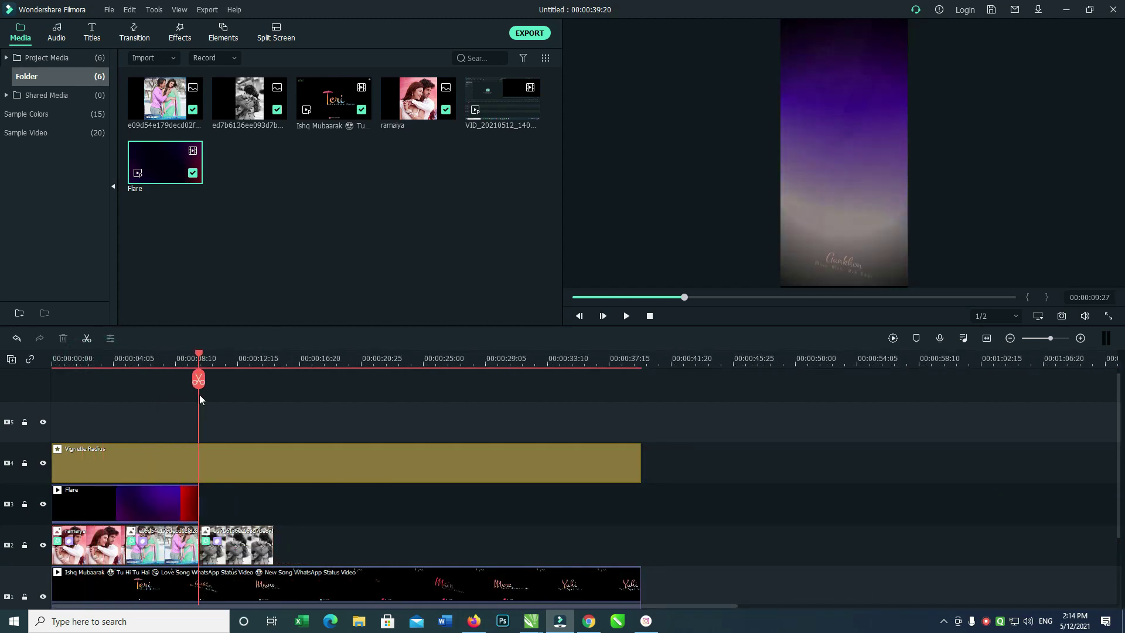
key(ctrl+z)
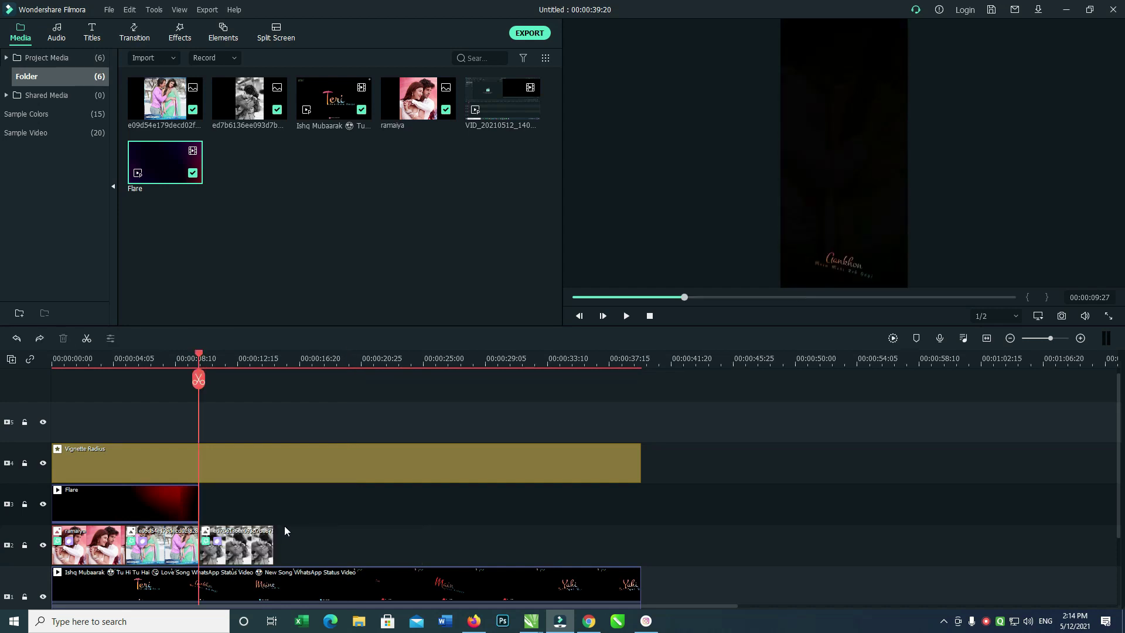
click(25, 546)
key(ctrl+v)
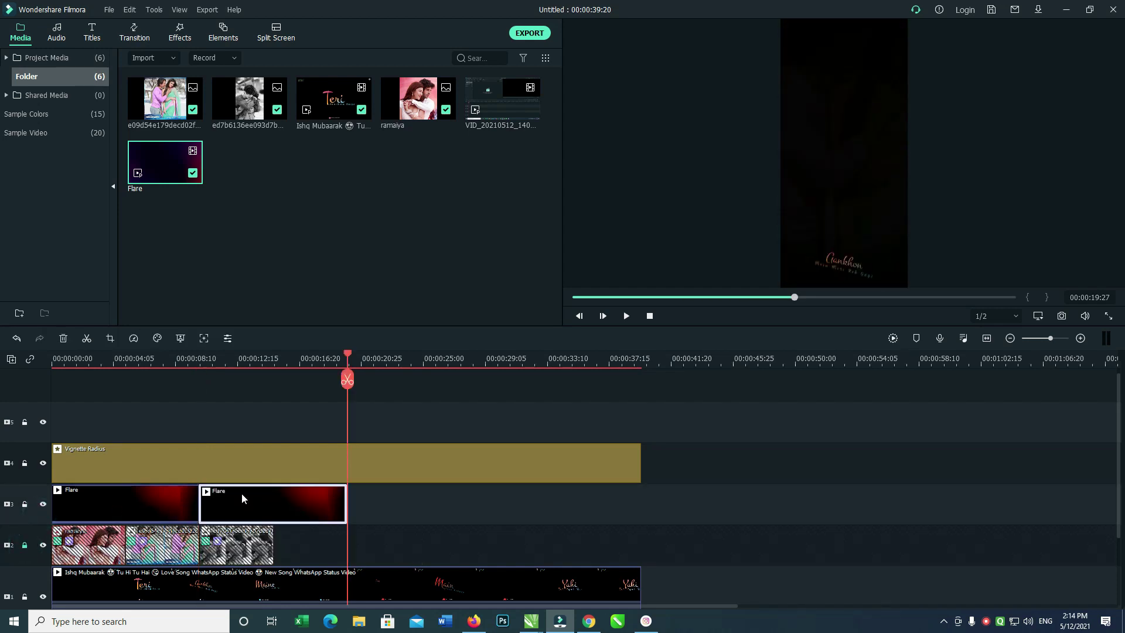
- Paste two more Flare copies in a row and trim the last one to the end of the Vignette Radius effect
key(ctrl+v)
key(ctrl+v)
drag(643, 505, 640, 505)
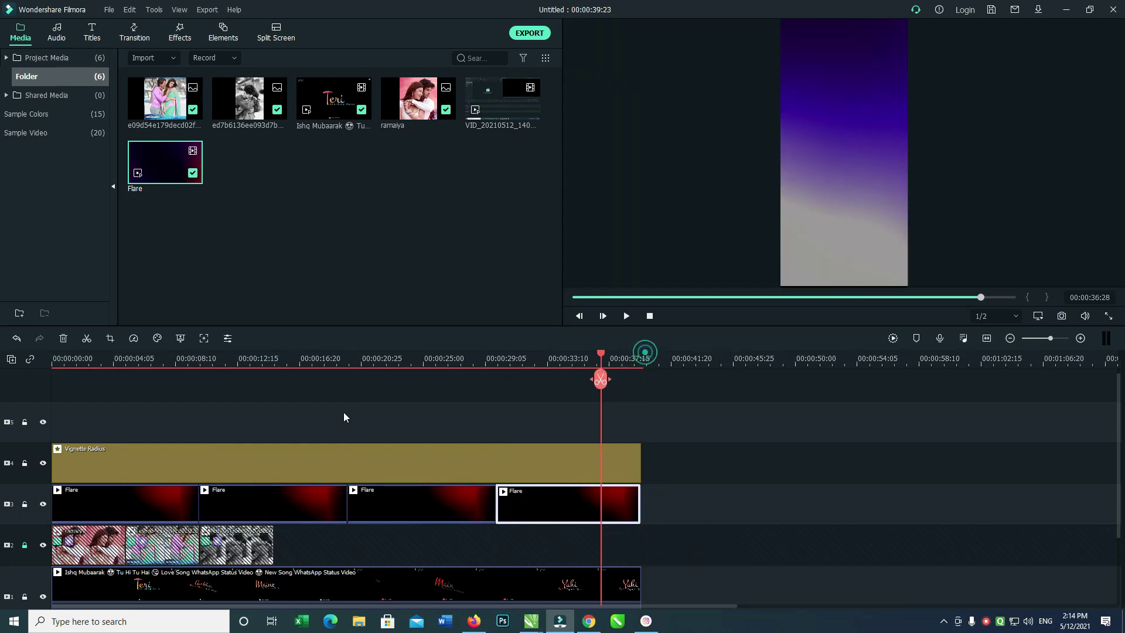
- Fit the whole project in the timeline and play it from the start to review the repeated flare overlay
key(Home)
click(987, 339)
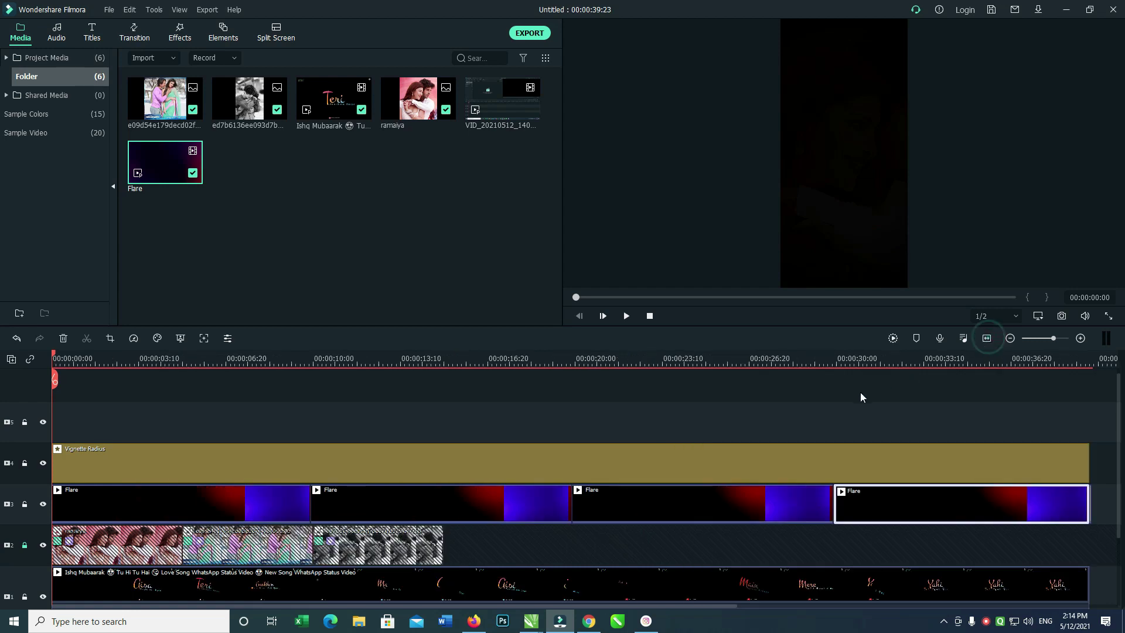
key(space)
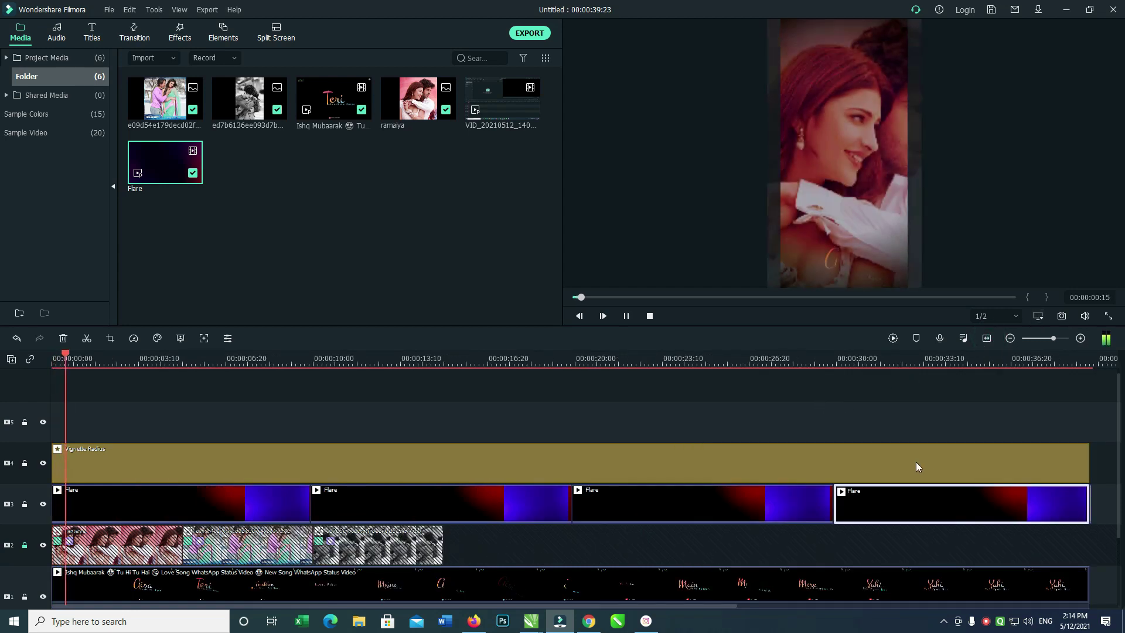
click(571, 429)
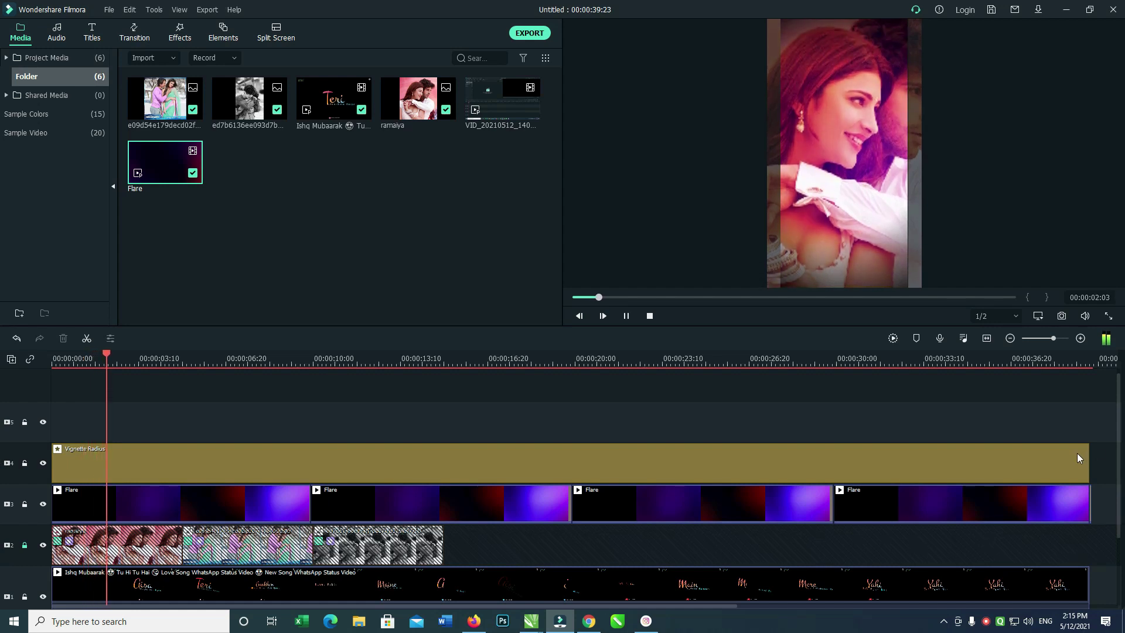
key(space)
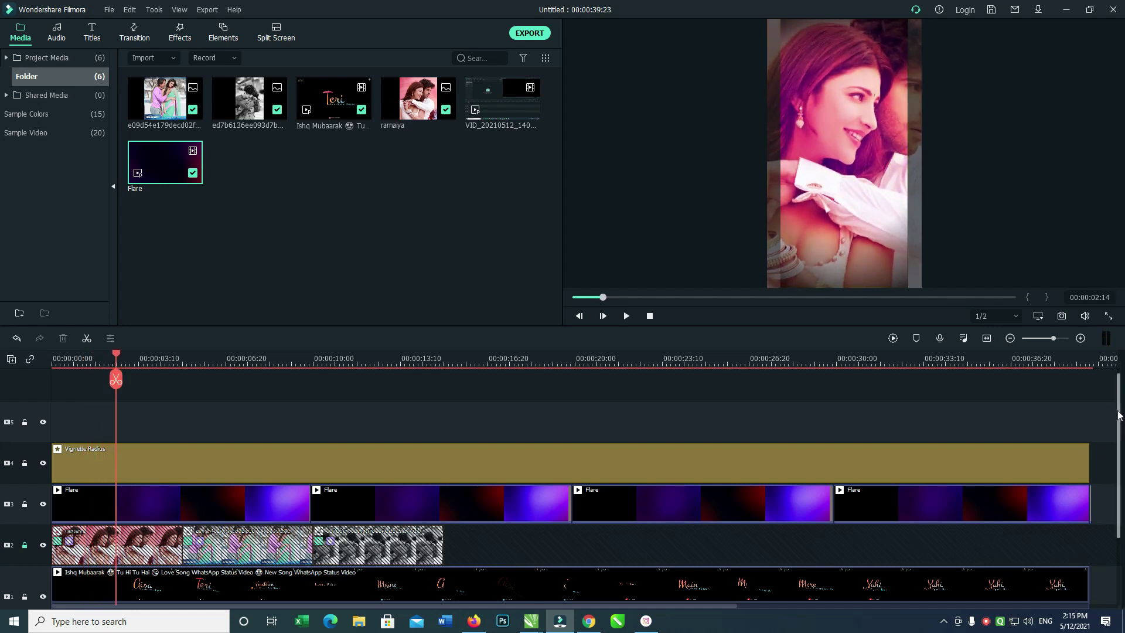
- Switch to Chrome and search Google Images for "love brush shape png"
scroll(984, 495, down, 1)
click(759, 568)
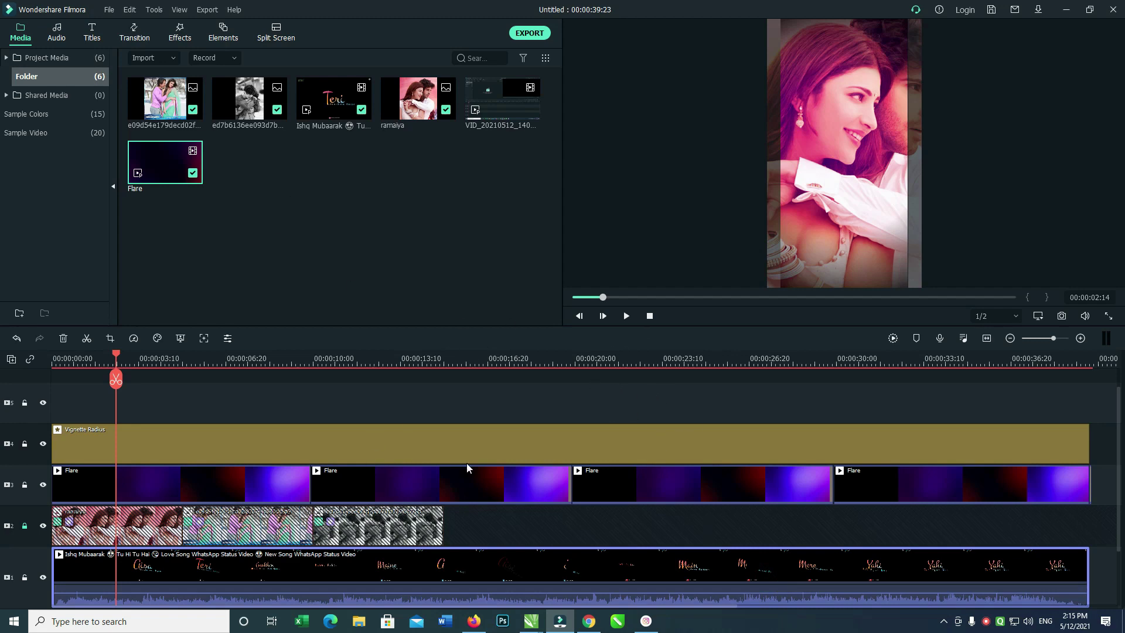
key(alt+Tab)
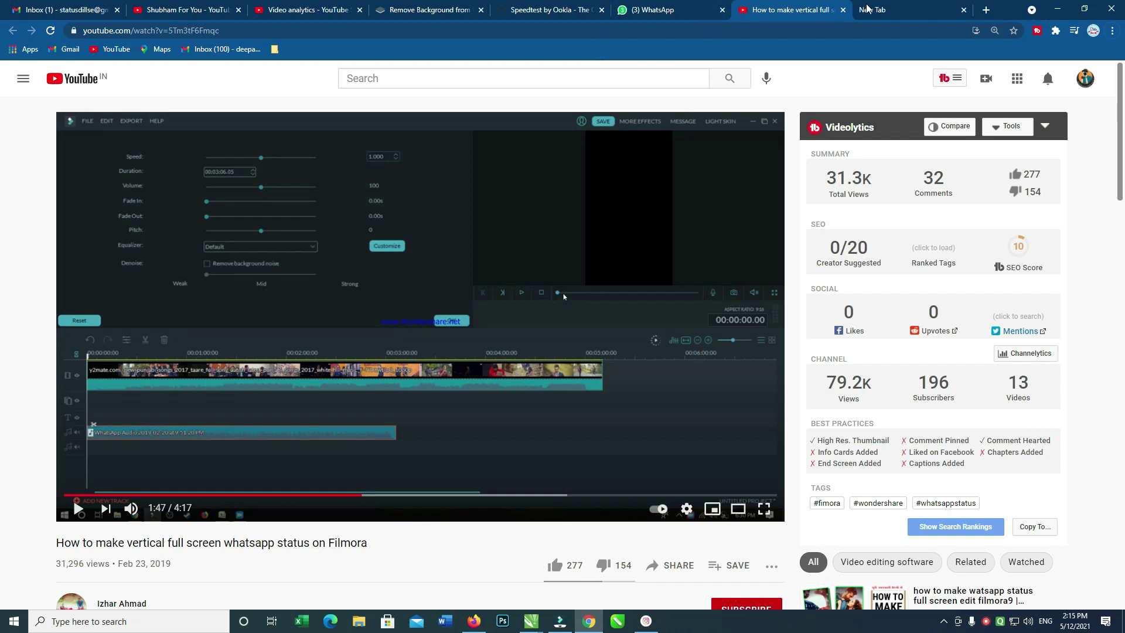
click(868, 7)
click(755, 30)
text(lo)
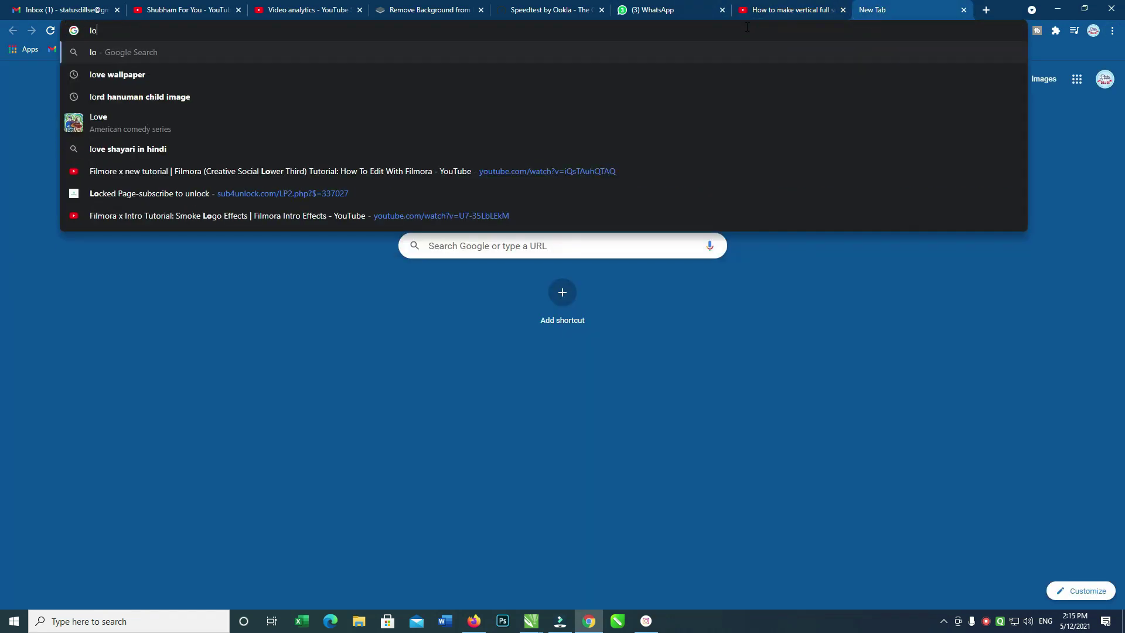
text(v e s)
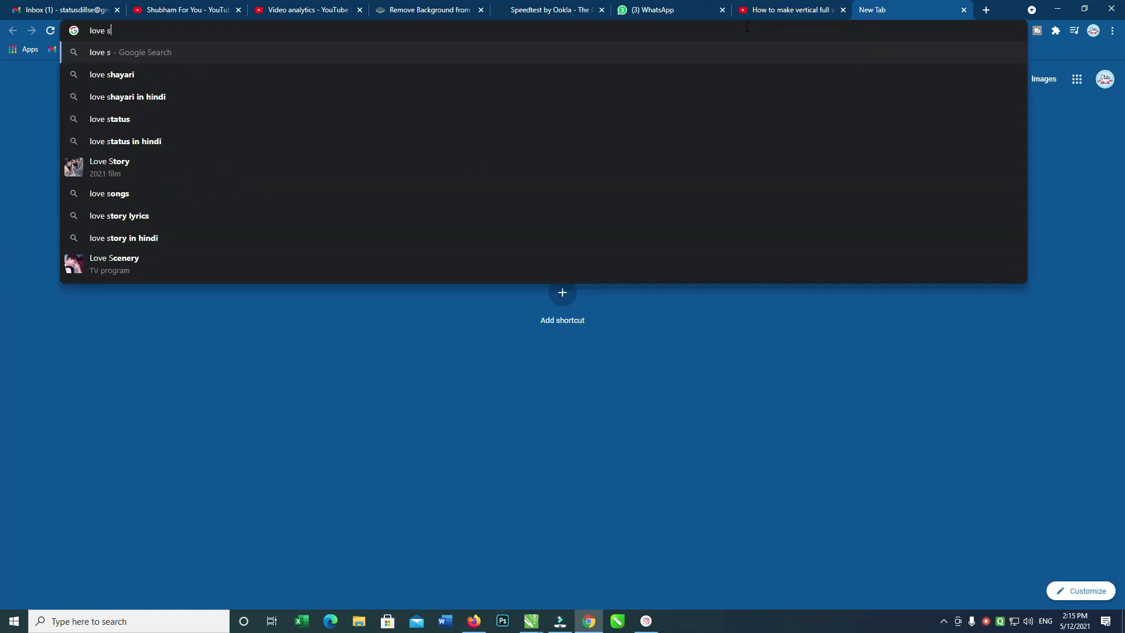
key(BackSpace)
text(brush shape png)
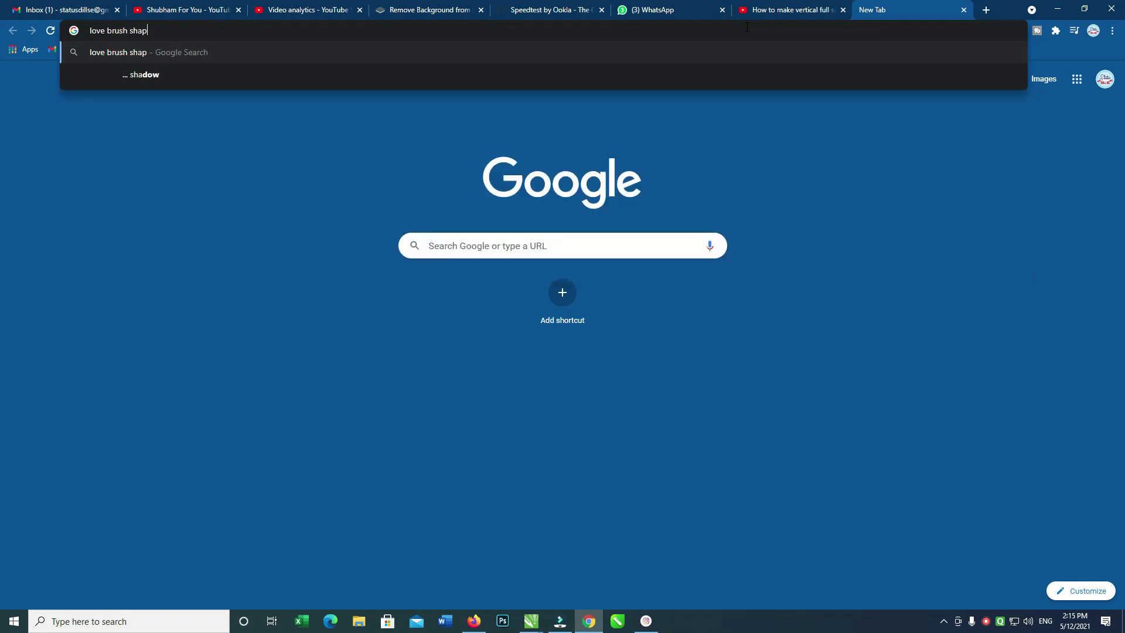
key(Return)
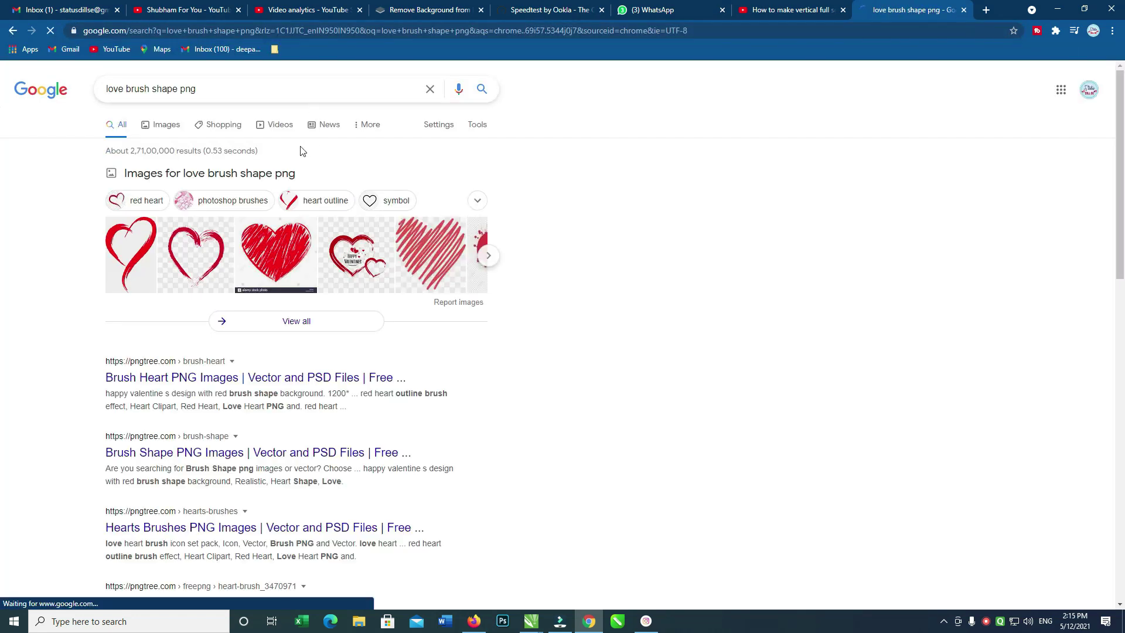
click(167, 122)
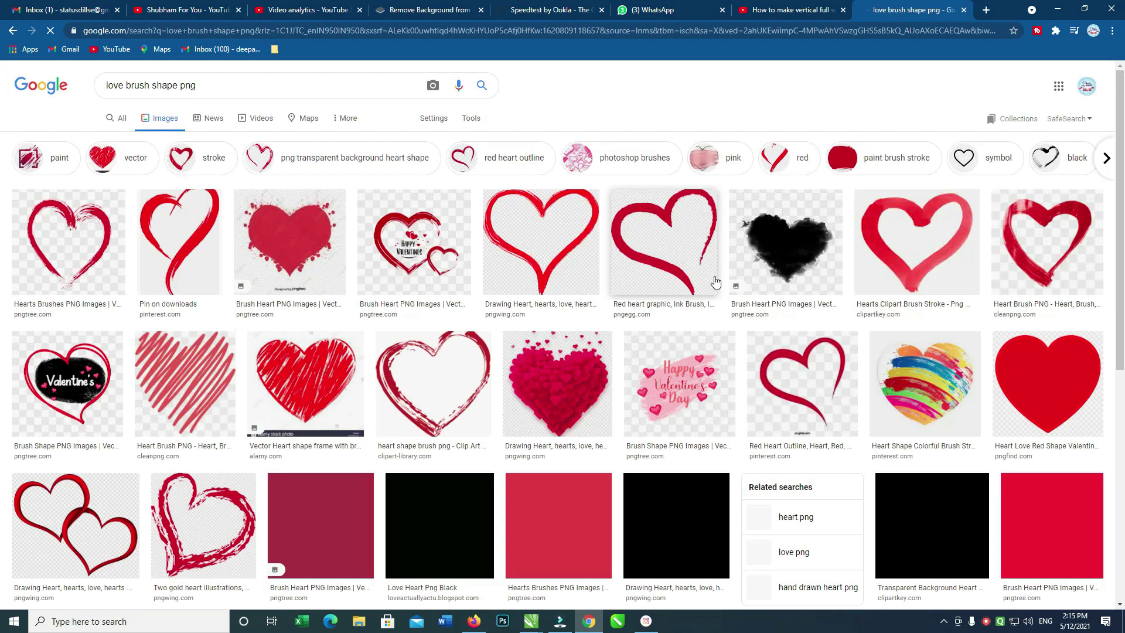
- Browse the heart and brush image results and open Pikbest's black brush title box image from the related images
scroll(1, 186, down, 8)
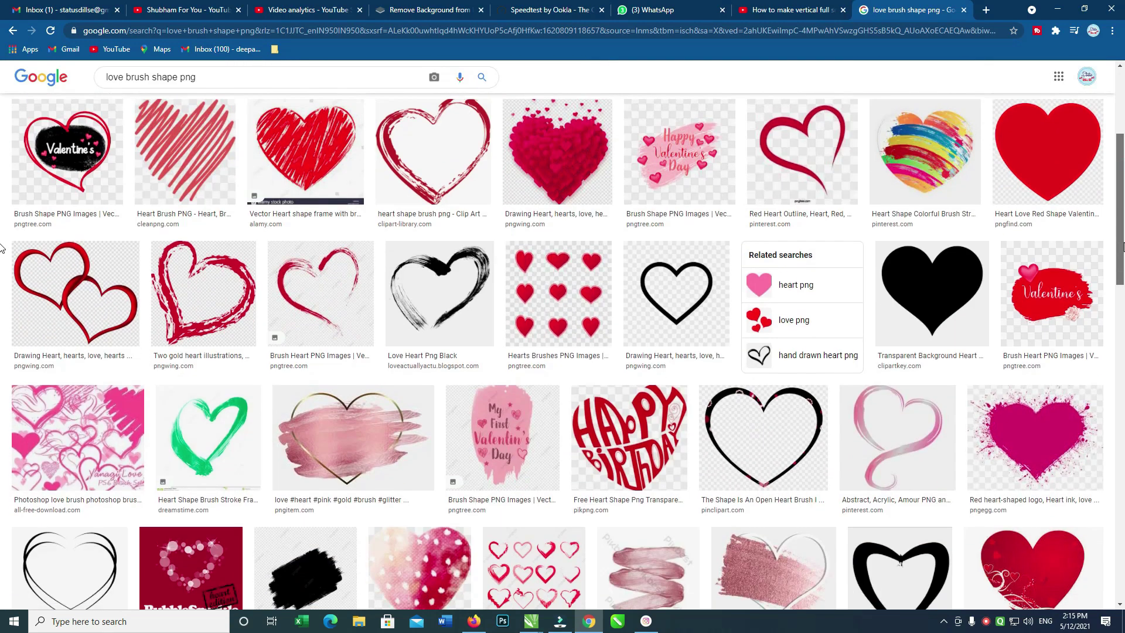
scroll(2, 314, down, 3)
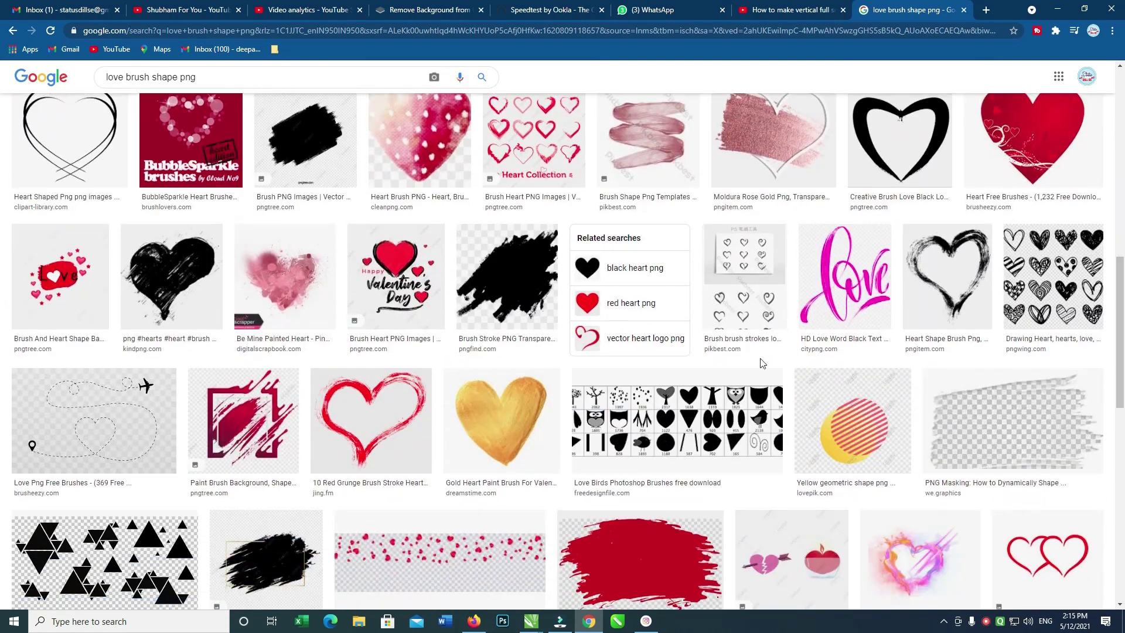
click(287, 553)
scroll(1091, 220, down, 8)
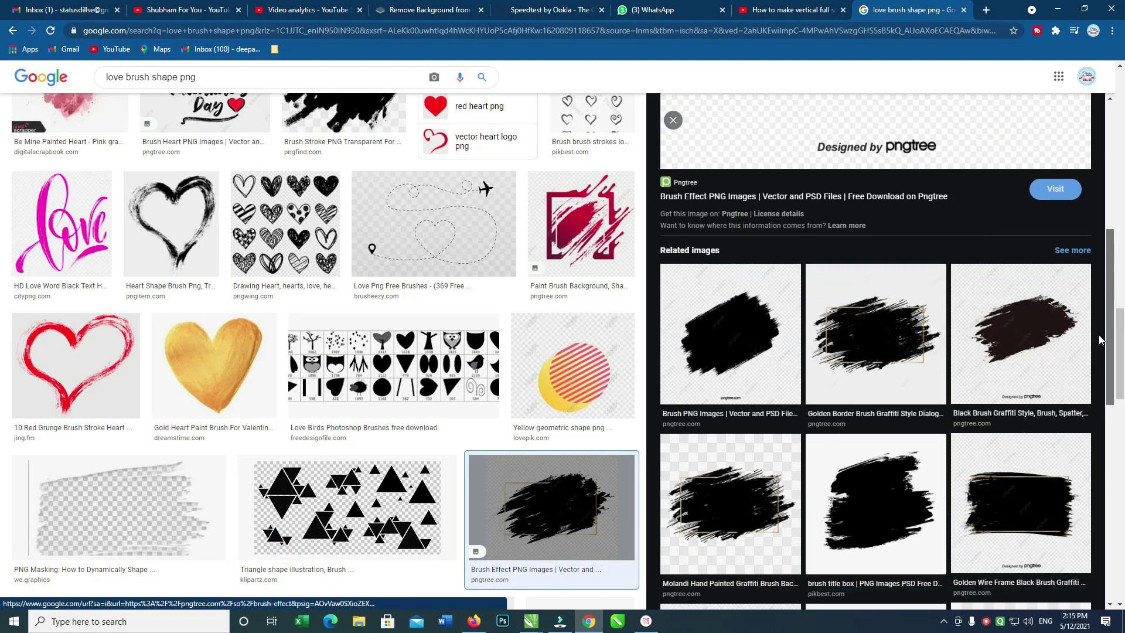
click(893, 501)
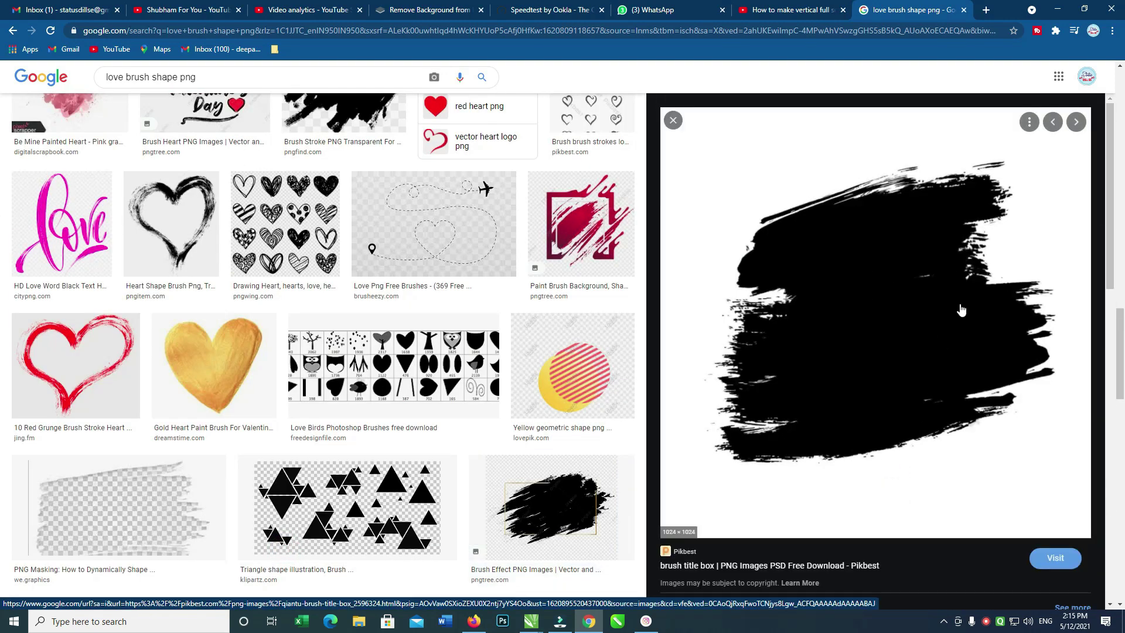
- Try twice to load the Pikbest brush title box image into remove.bg from its copied image address
right_click(933, 287)
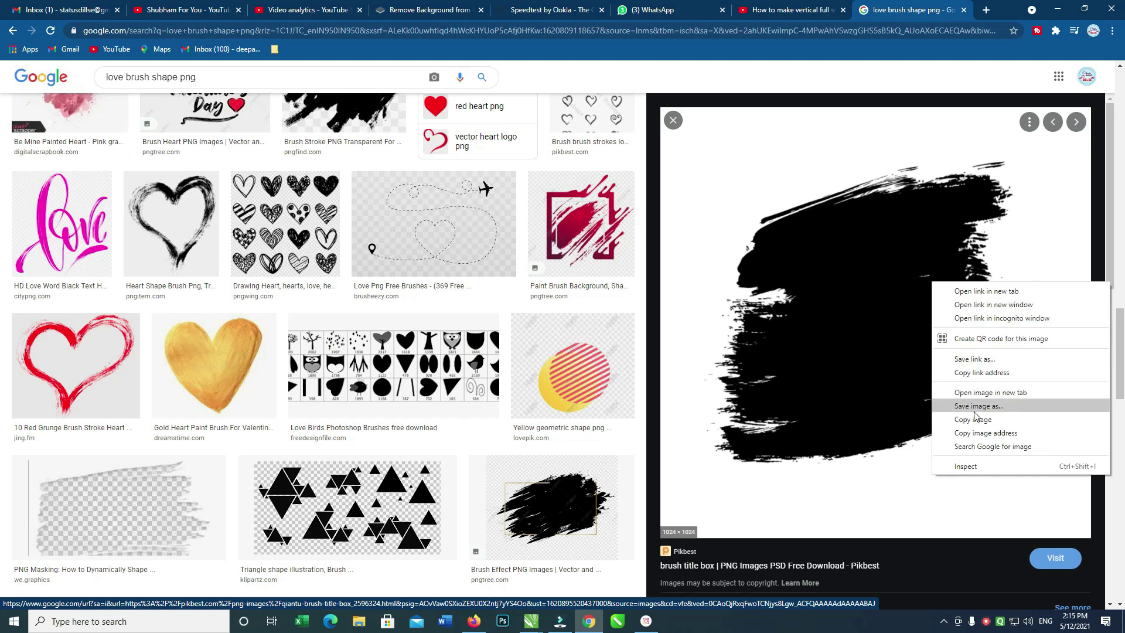
click(987, 434)
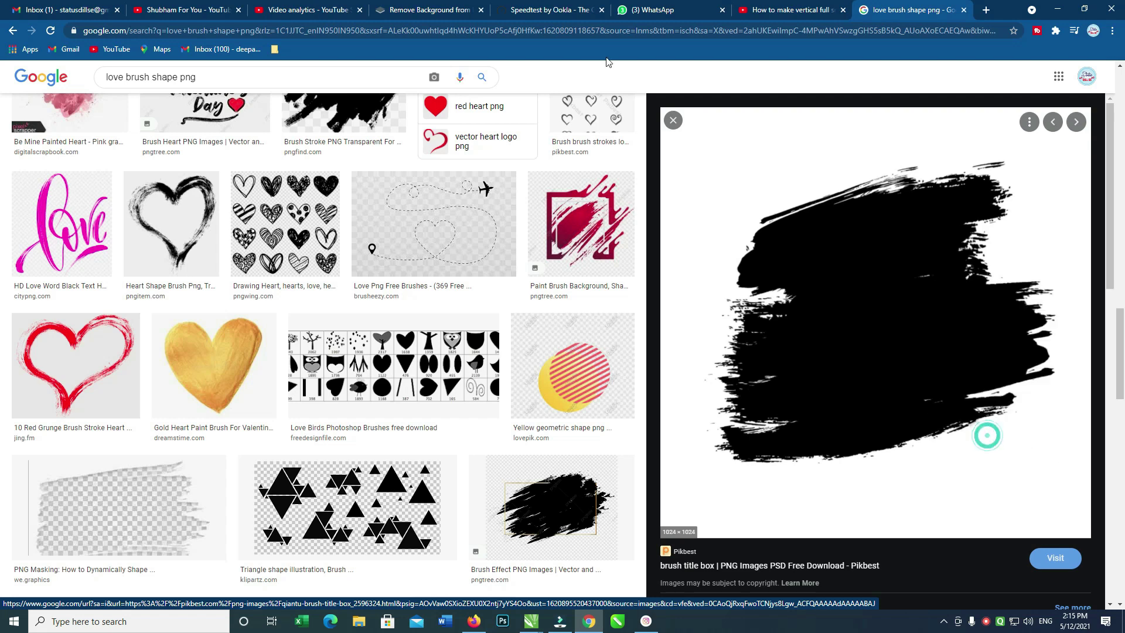
click(441, 9)
key(ctrl+v)
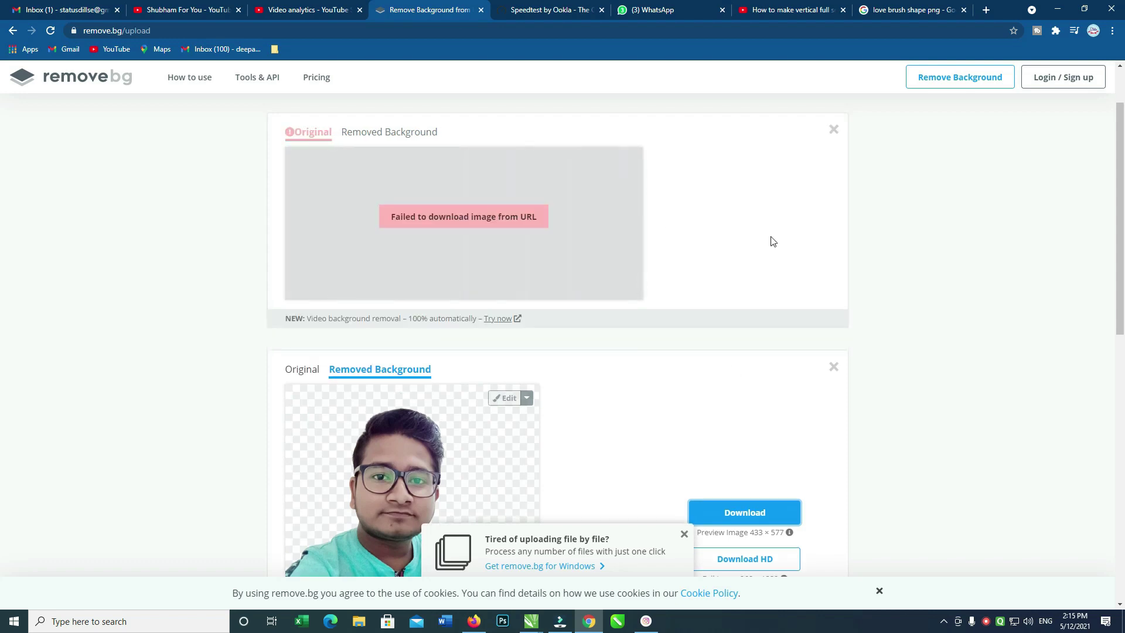
click(878, 9)
right_click(924, 326)
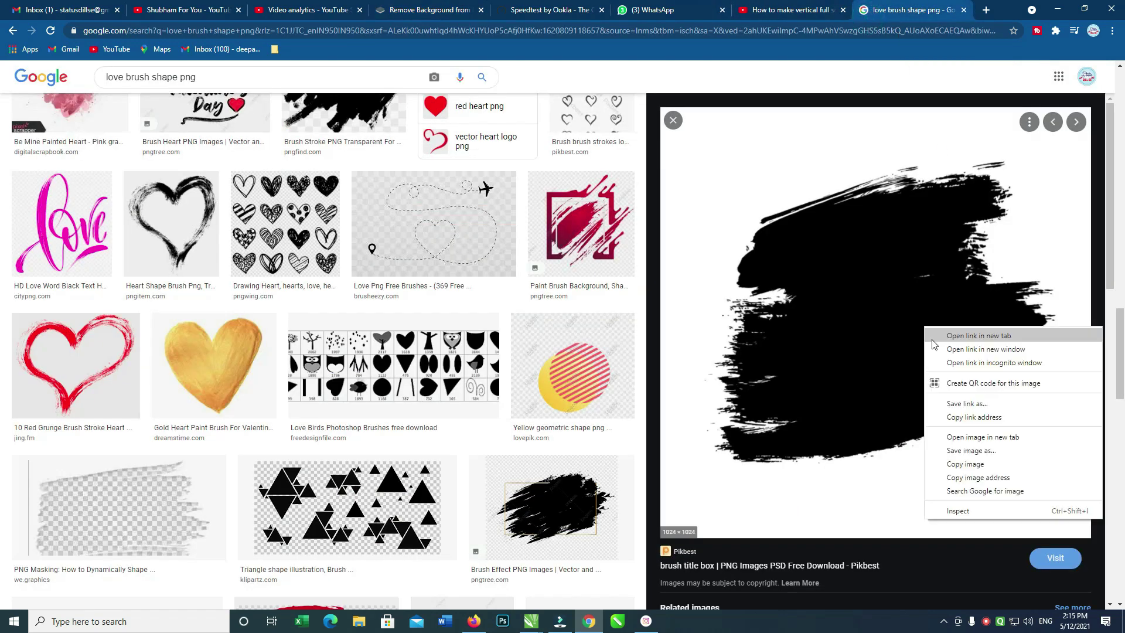
click(965, 478)
click(434, 9)
key(ctrl+v)
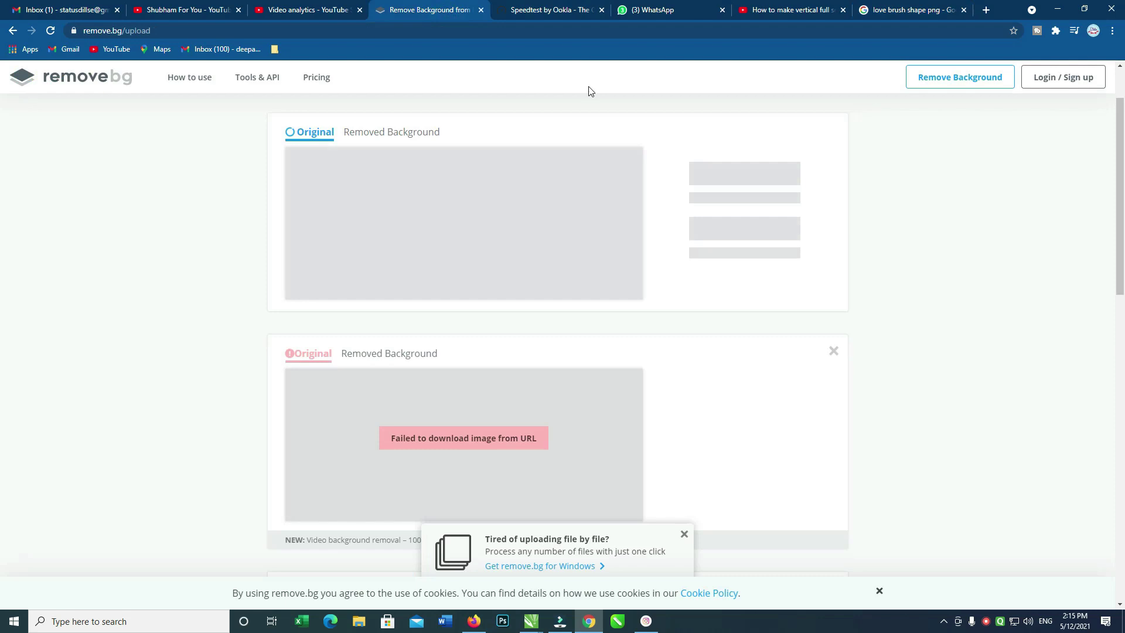
- Open PNGitem's black transparent brush stroke among the related images and copy its image address
click(932, 12)
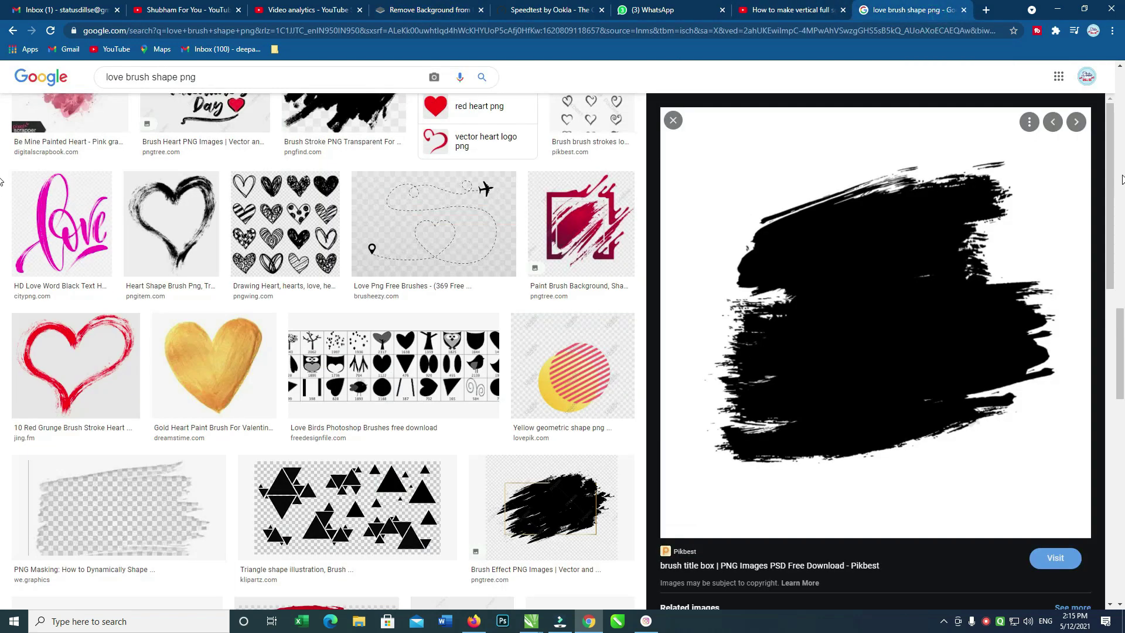
scroll(1100, 368, down, 6)
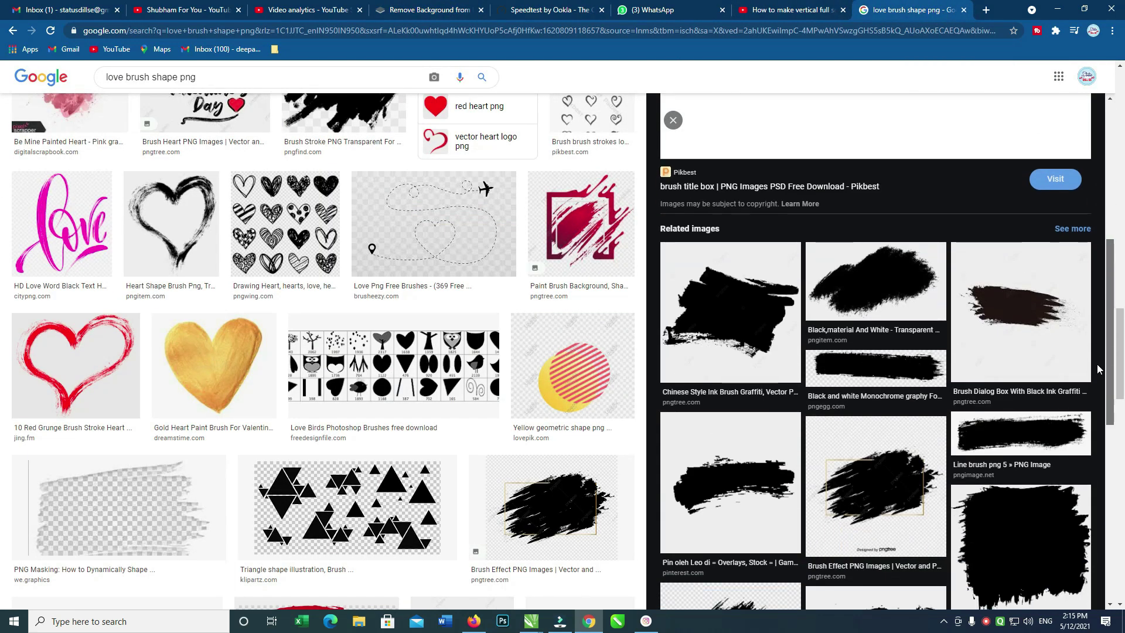
click(889, 301)
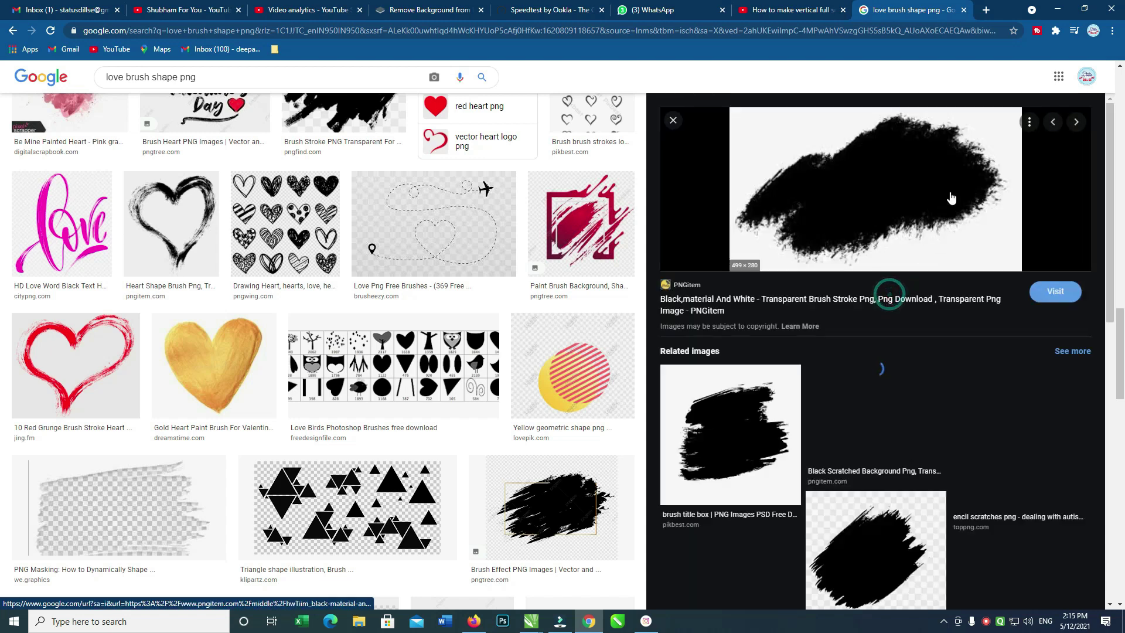
right_click(950, 180)
click(996, 330)
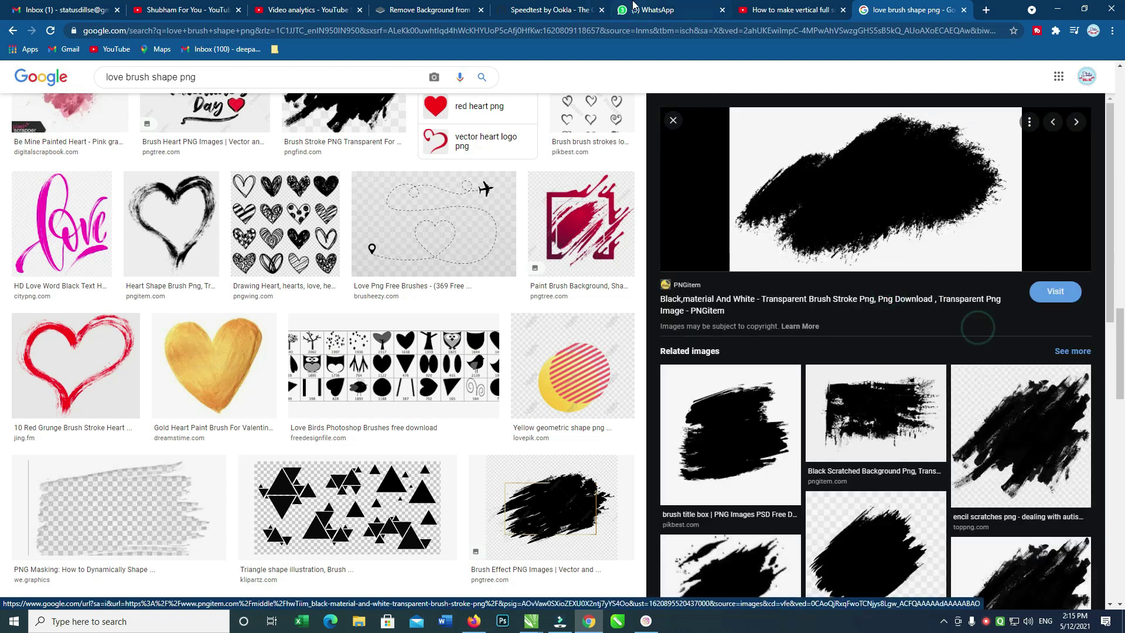
- Remove the brush stroke image's background in remove.bg from the copied address and download the preview-size result
click(430, 10)
key(ctrl+v)
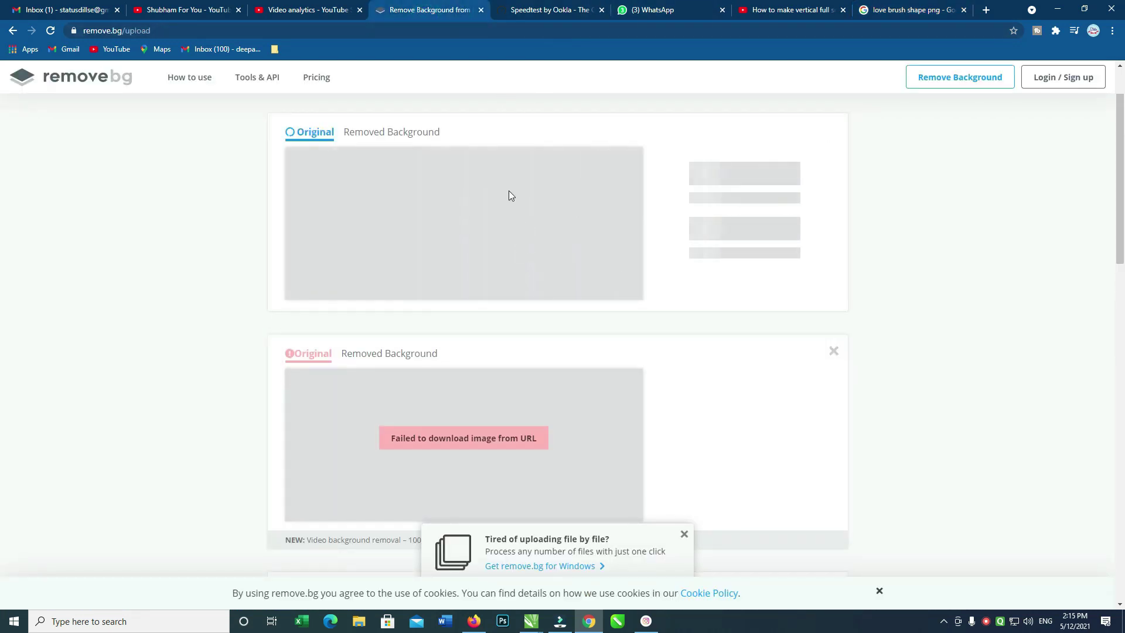
click(766, 171)
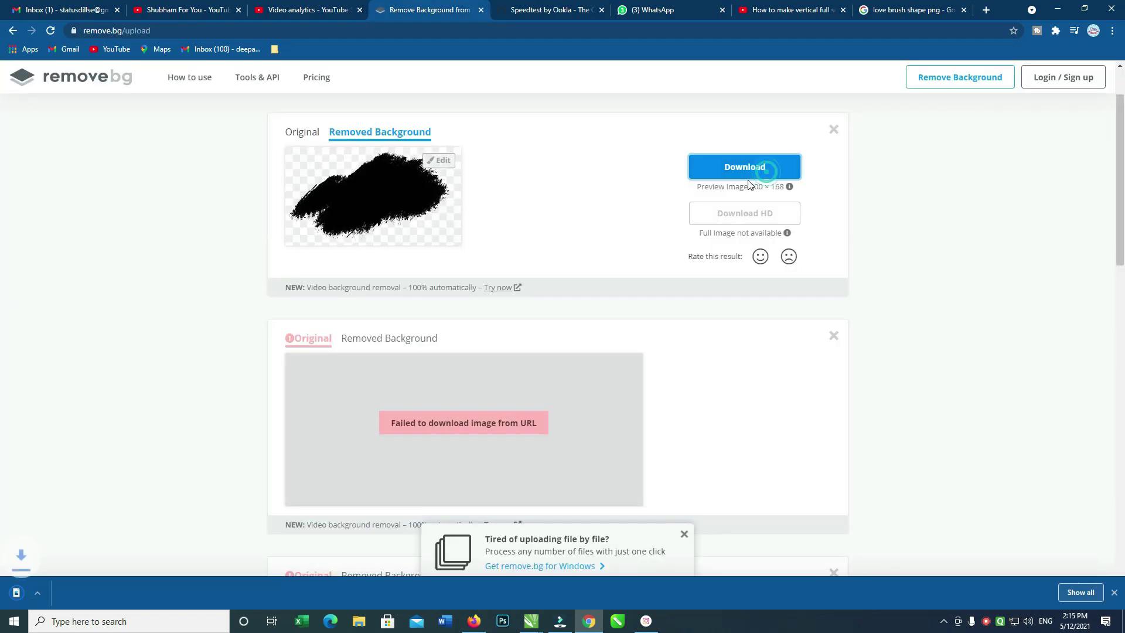
- Switch to Filmora and import images-removebg-preview from the Downloads folder into the project media
key(alt+Tab)
double_click(439, 232)
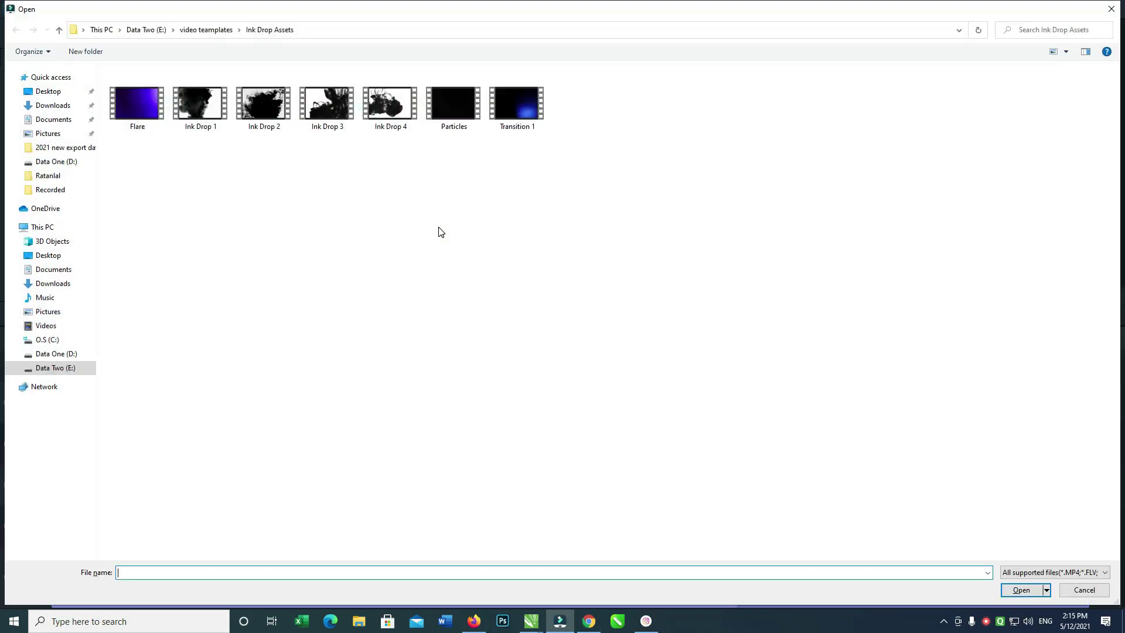
click(54, 106)
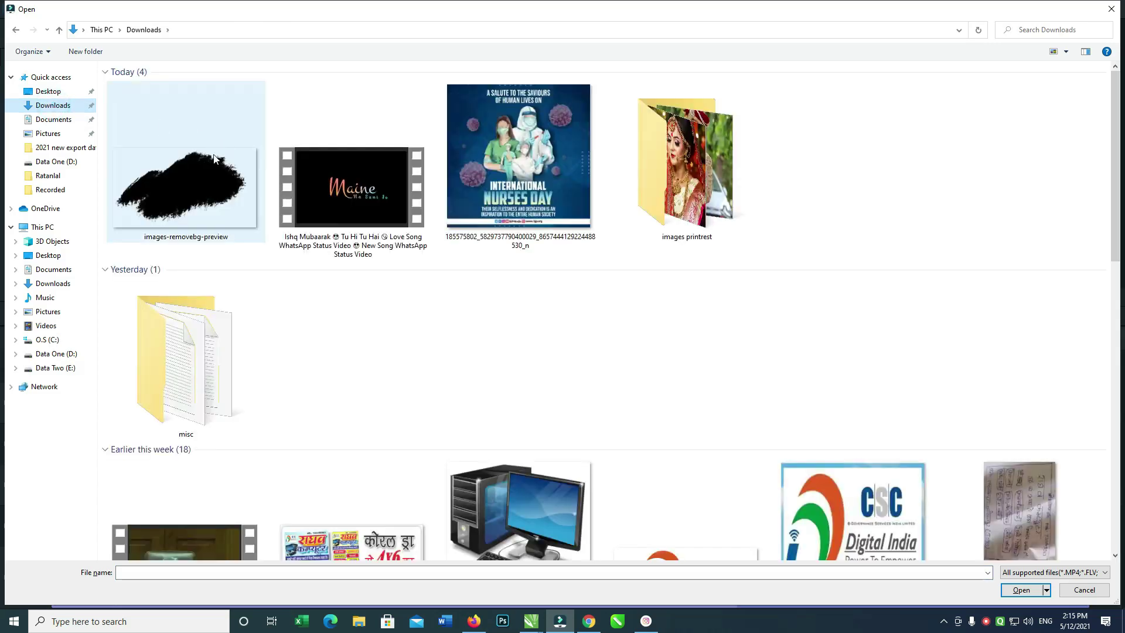
double_click(235, 223)
click(265, 250)
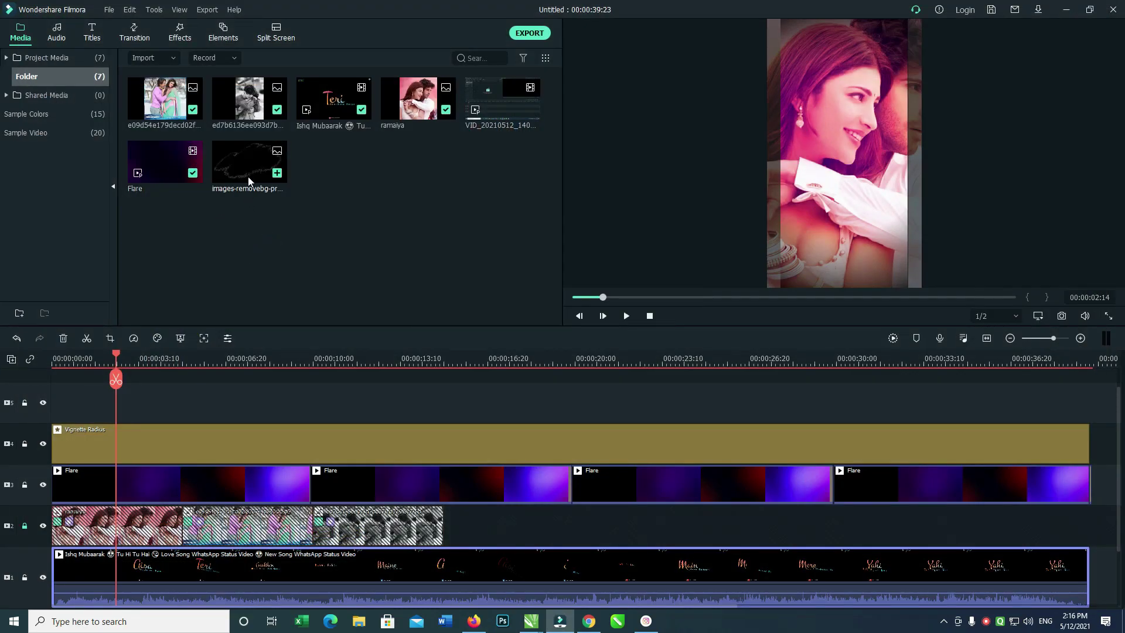
- Add the brush image on track 5 across the whole project length and move it to the lower part of the frame
mouse_move(248, 177)
mouse_down()
mouse_move(194, 396)
mouse_move(1049, 410)
mouse_move(1087, 416)
mouse_move(1089, 426)
mouse_up()
drag(835, 171, 849, 242)
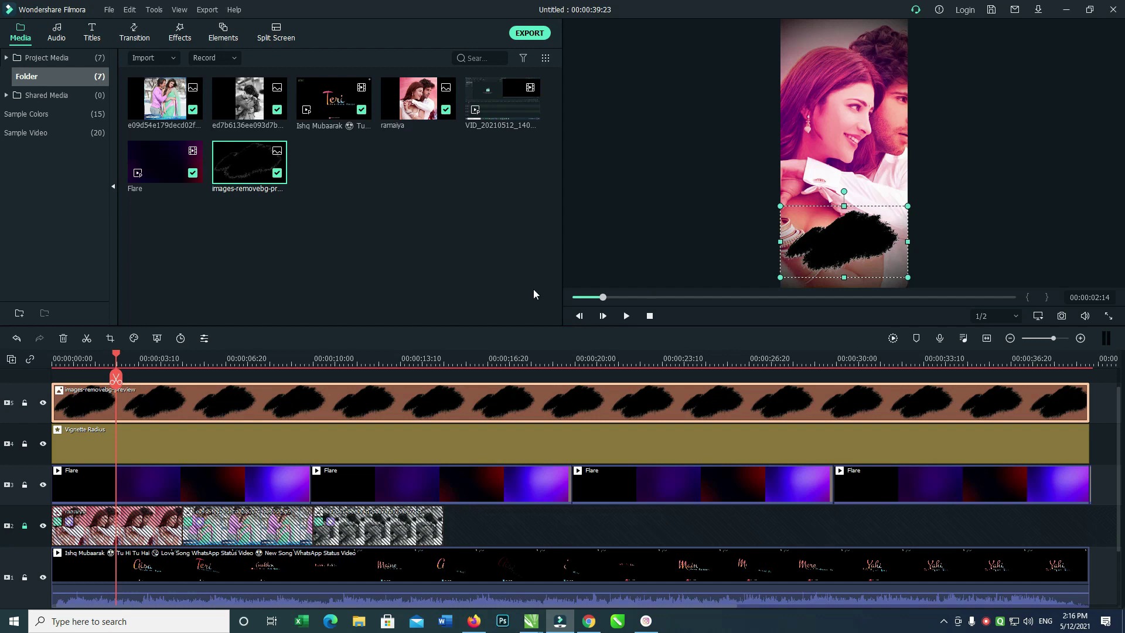
- Give the brush image a black drop shadow with distance 0, blur 8 and a higher opacity
double_click(148, 405)
click(20, 29)
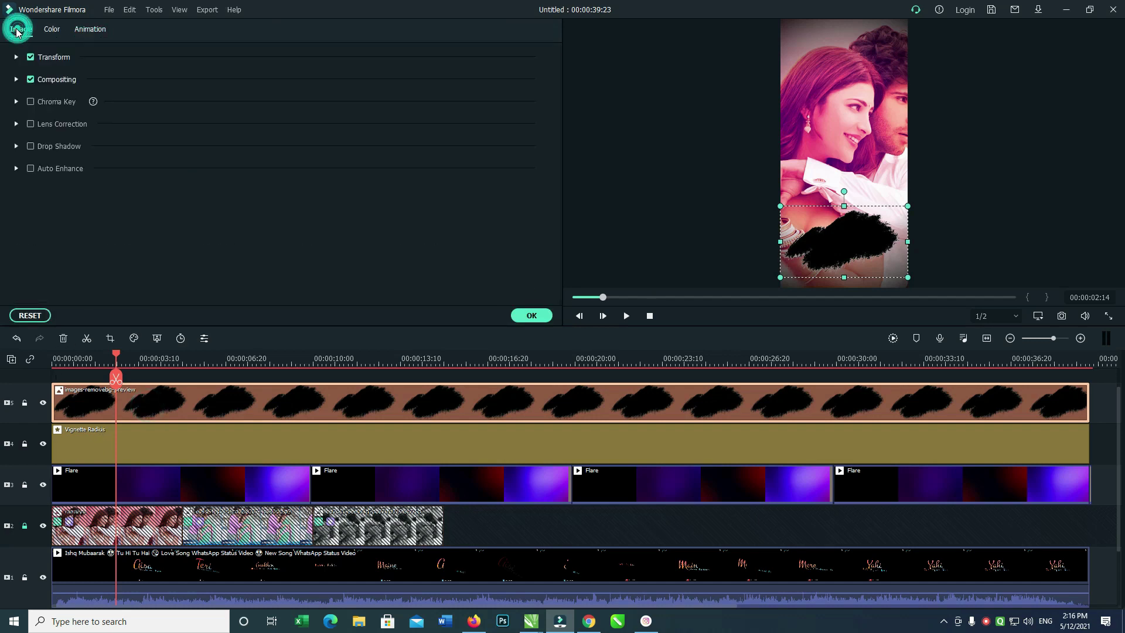
click(31, 146)
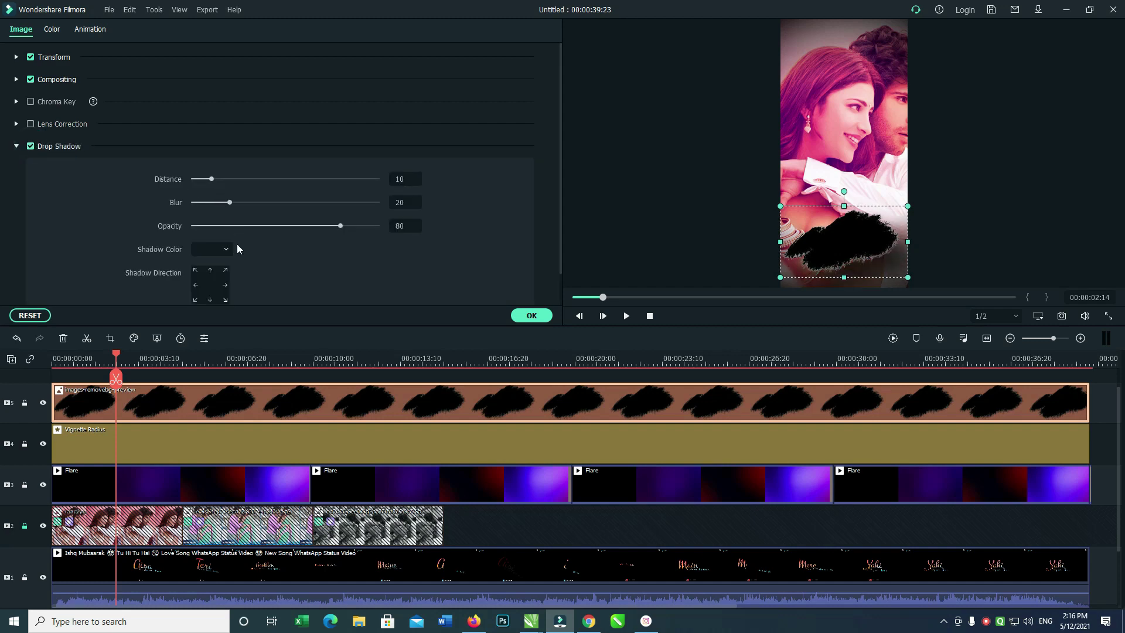
drag(560, 191, 561, 255)
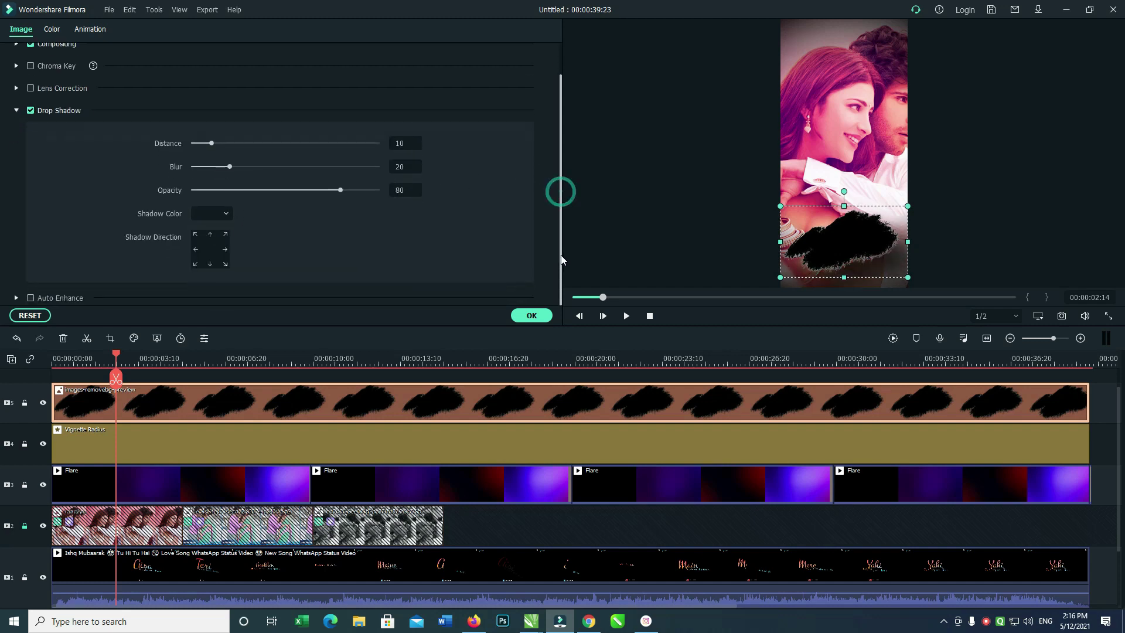
click(199, 214)
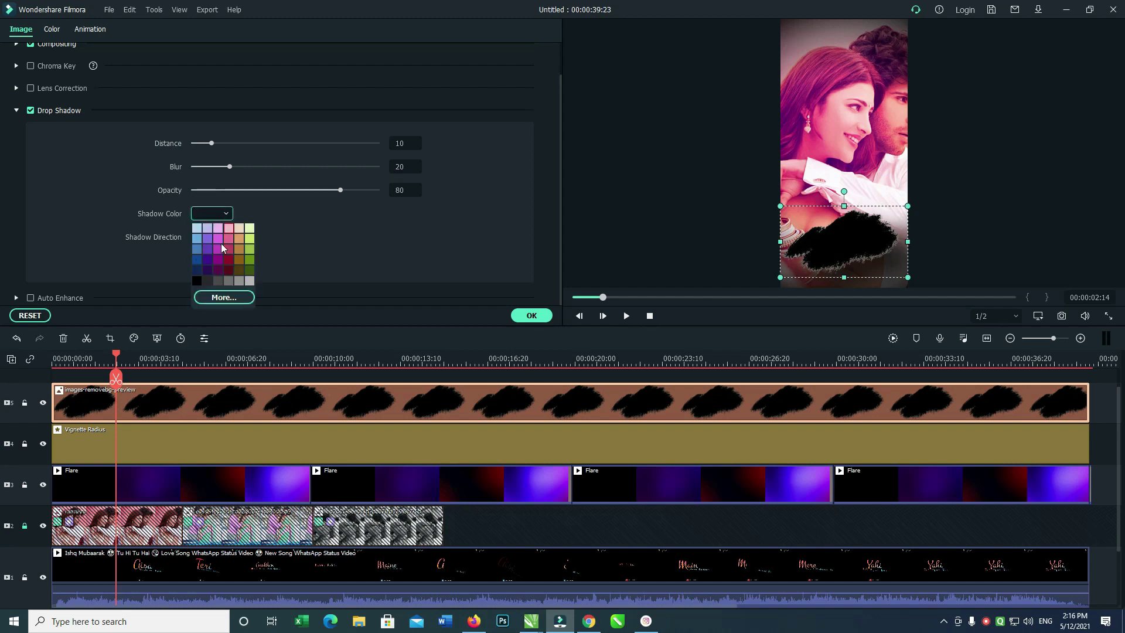
click(195, 281)
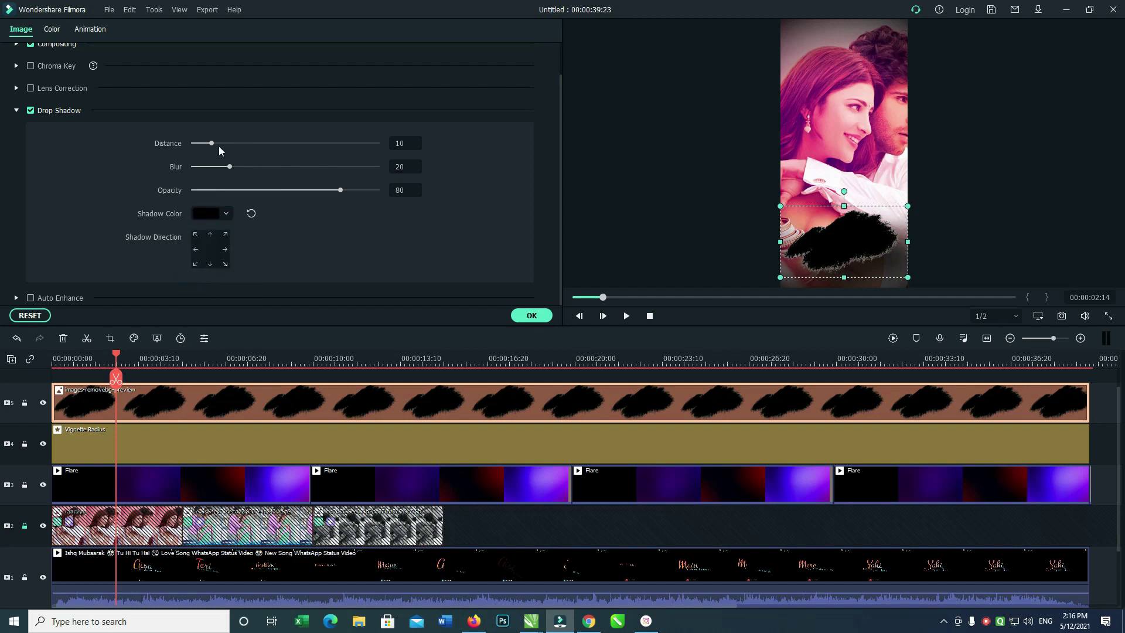
drag(203, 142, 206, 170)
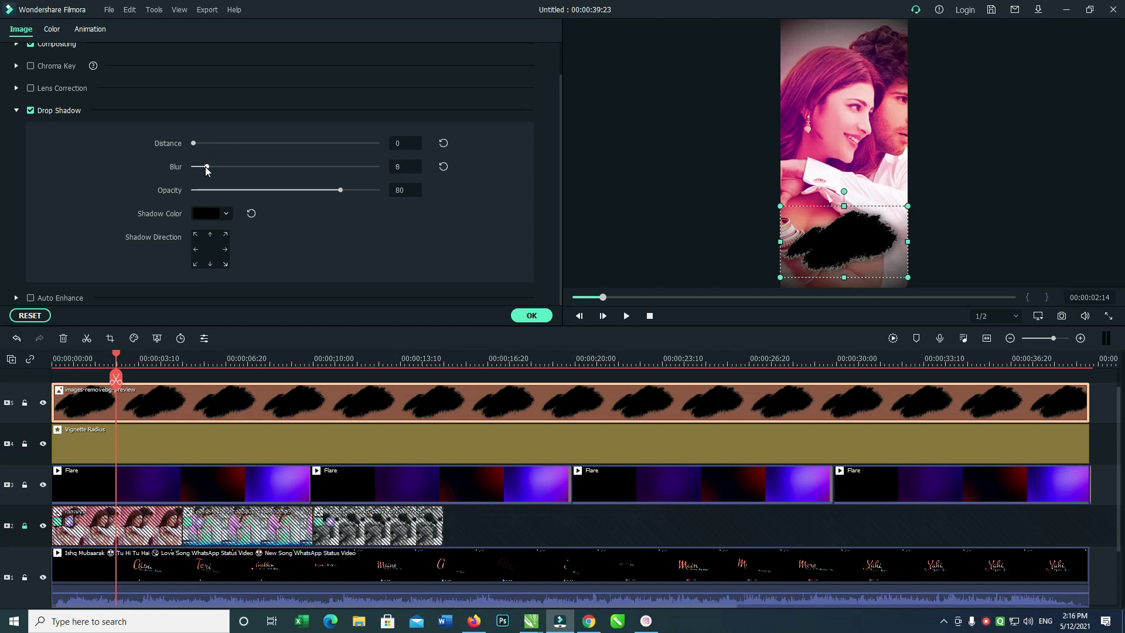
drag(384, 198, 423, 199)
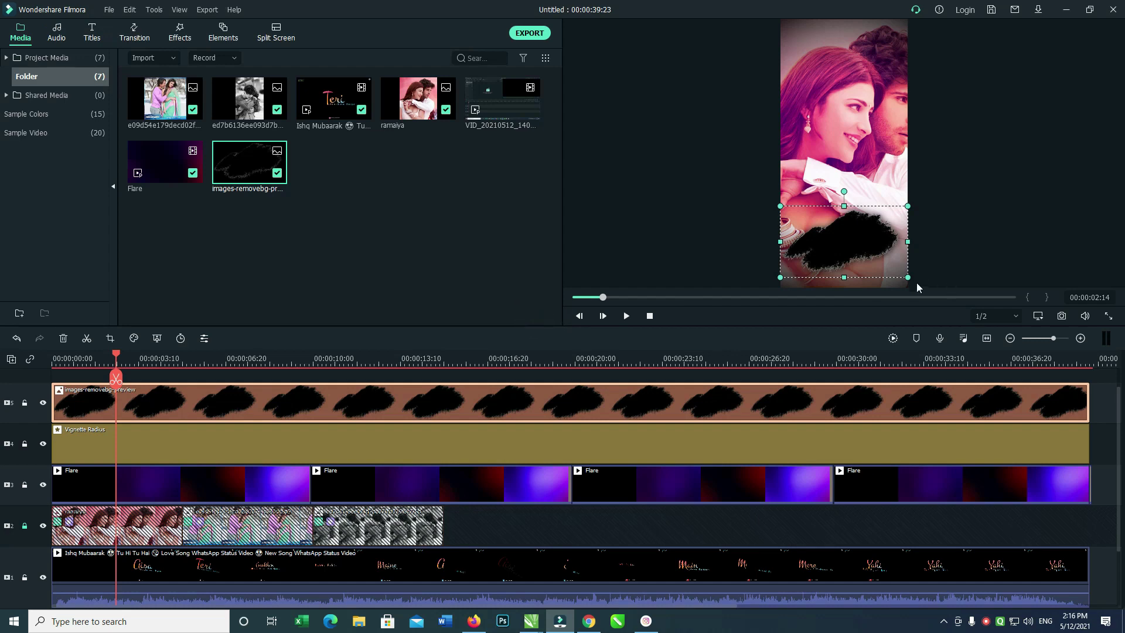
- Enlarge the brush image and shift it down so it covers the bottom edge of the video frame
drag(907, 277, 915, 281)
drag(843, 241, 844, 246)
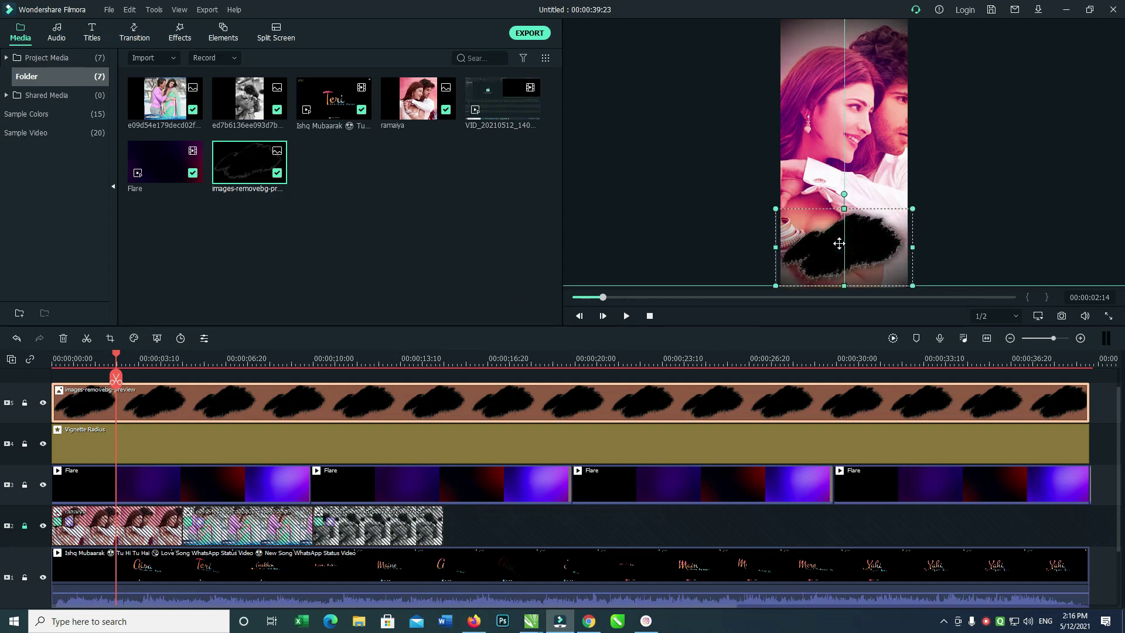
drag(844, 206, 856, 240)
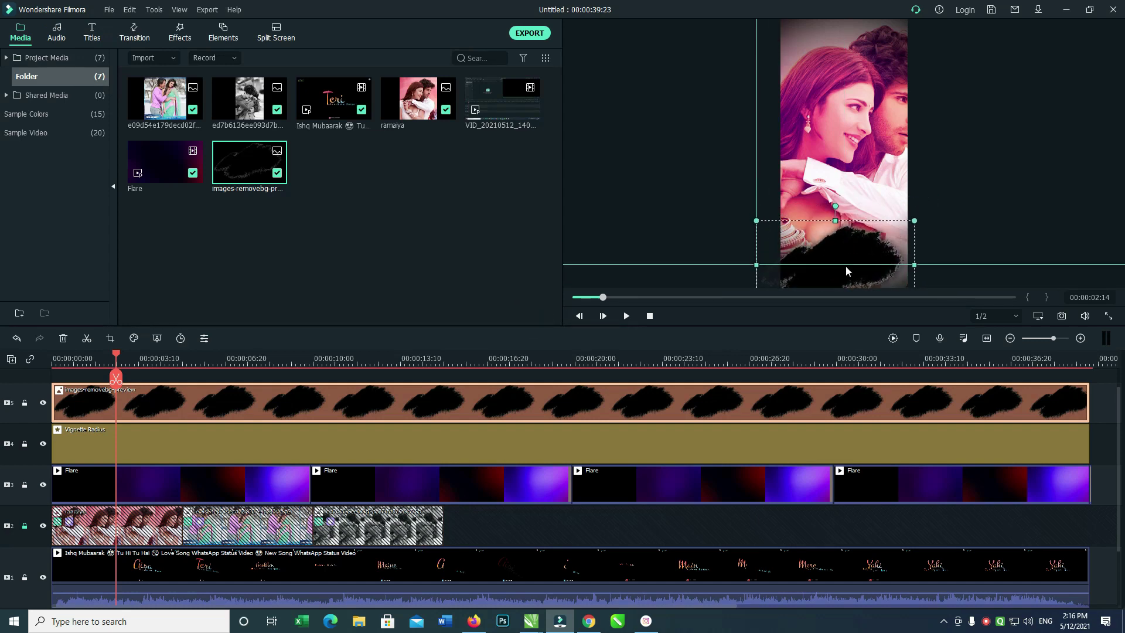
- Enlarge the brush image beyond both frame sides, lower it, and move the Ishq Mubaarak lyrics clip to a new track above it
mouse_move(914, 220)
mouse_down()
mouse_move(870, 254)
mouse_move(927, 245)
mouse_move(954, 200)
mouse_up()
drag(861, 254, 842, 281)
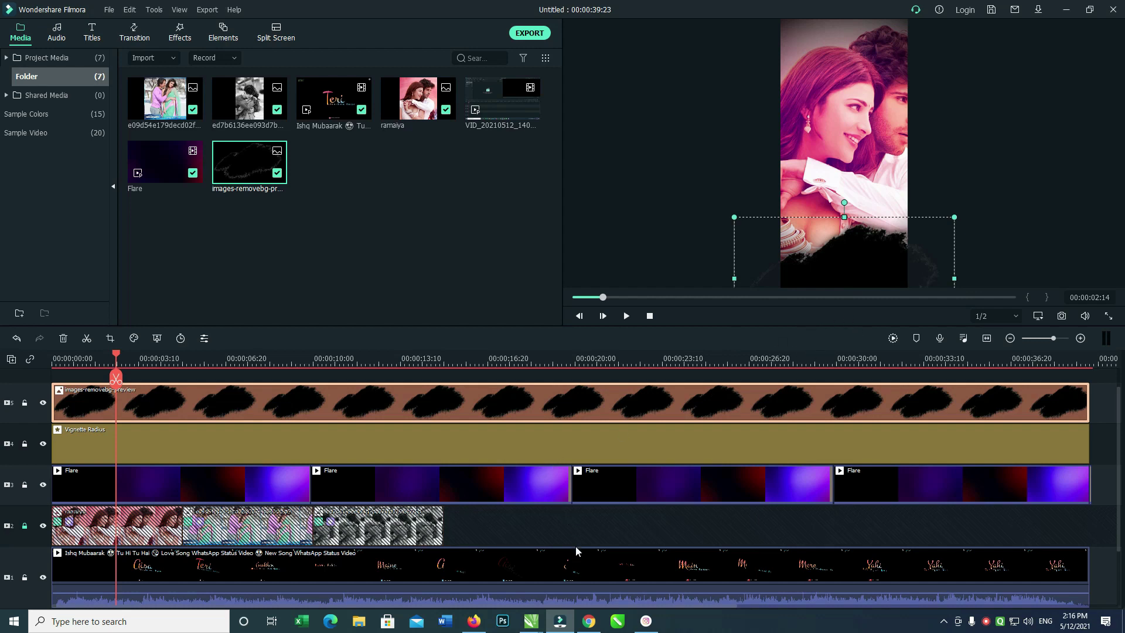
drag(576, 551, 554, 389)
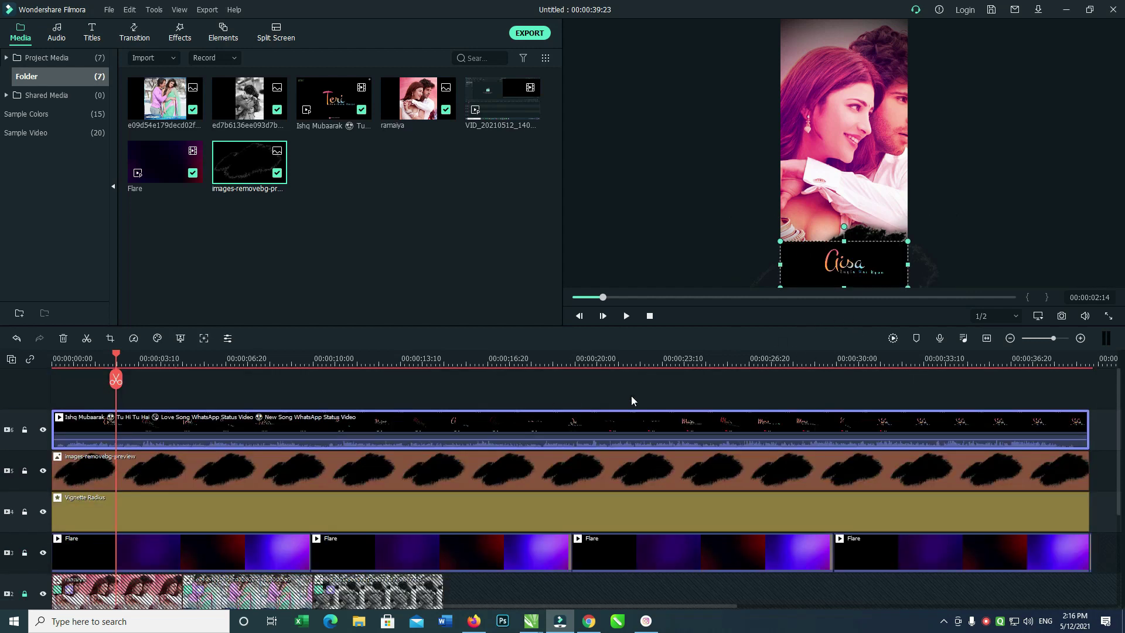
- Enable compositing on the Ishq Mubaarak lyrics clip and set its blending mode to Screen
double_click(557, 428)
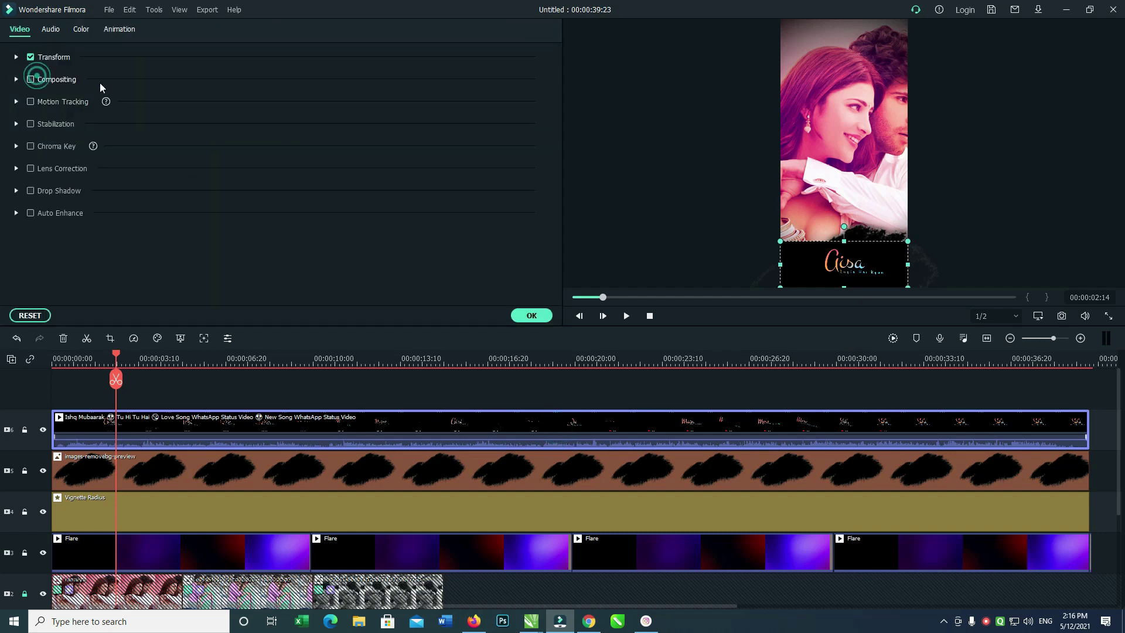
click(56, 79)
click(248, 115)
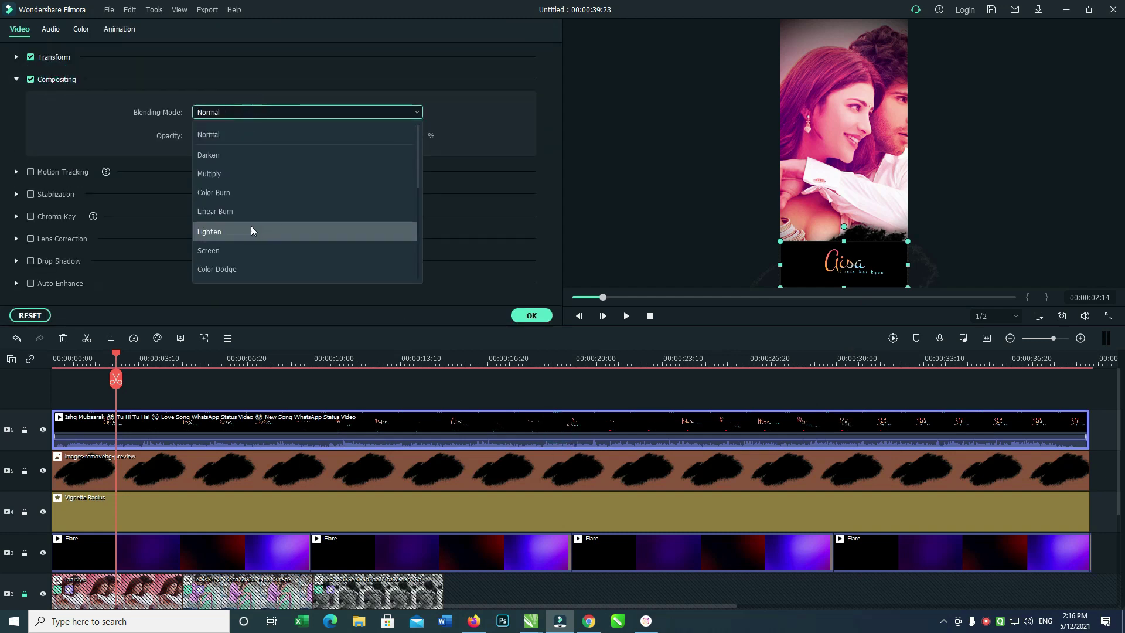
click(251, 248)
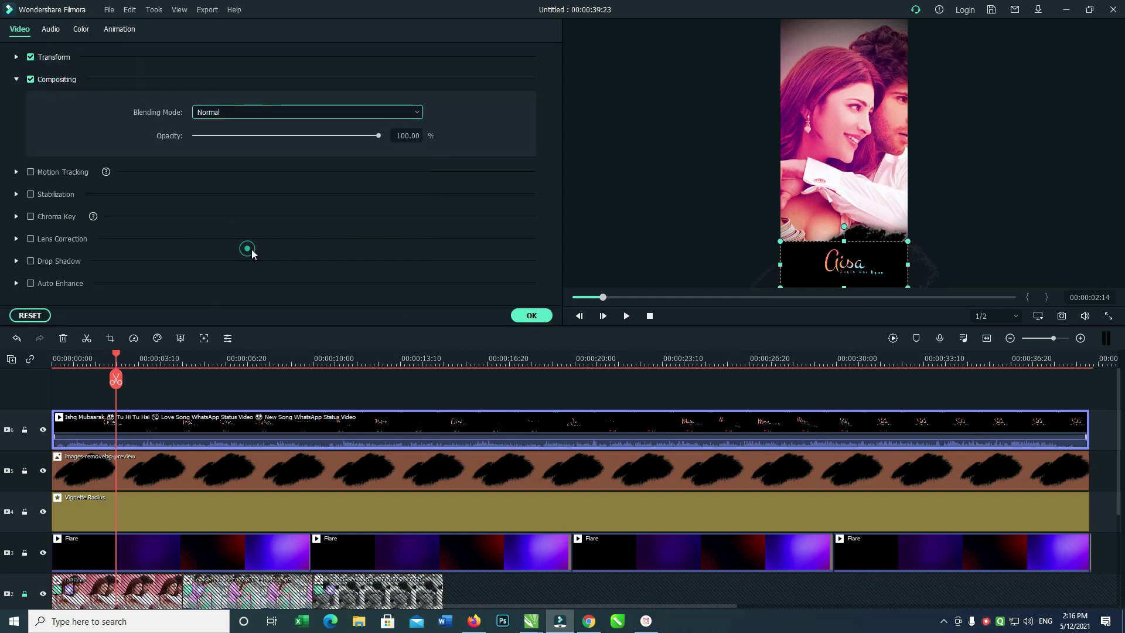
click(530, 315)
- Shrink the lyrics overlay to fit within the black brush area and play back the result
drag(907, 241, 871, 264)
key(space)
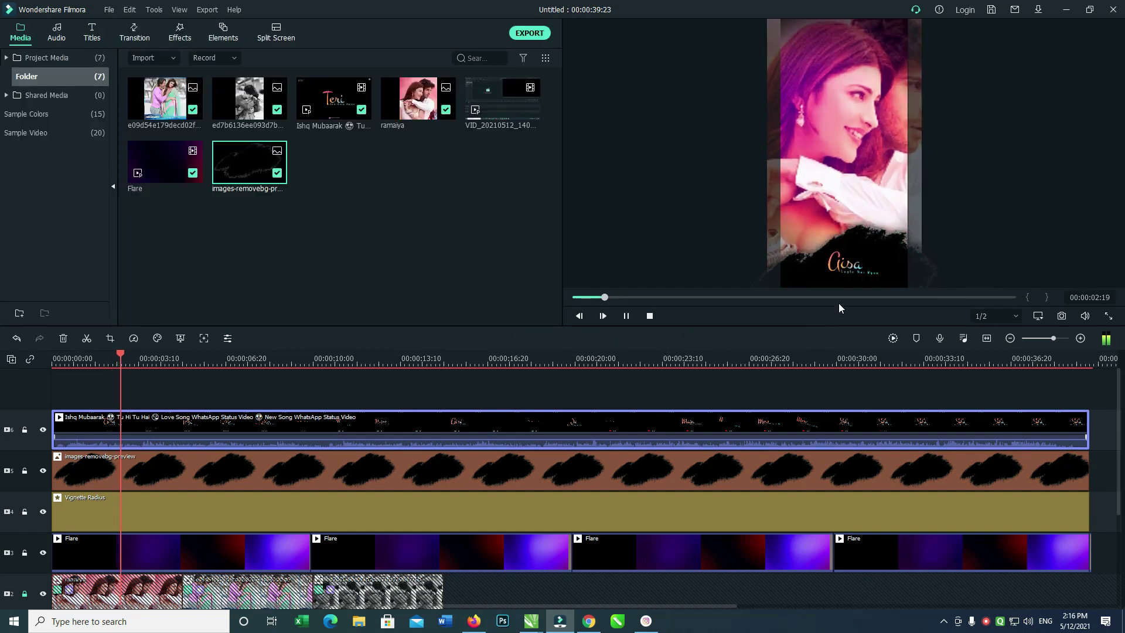
click(859, 274)
key(space)
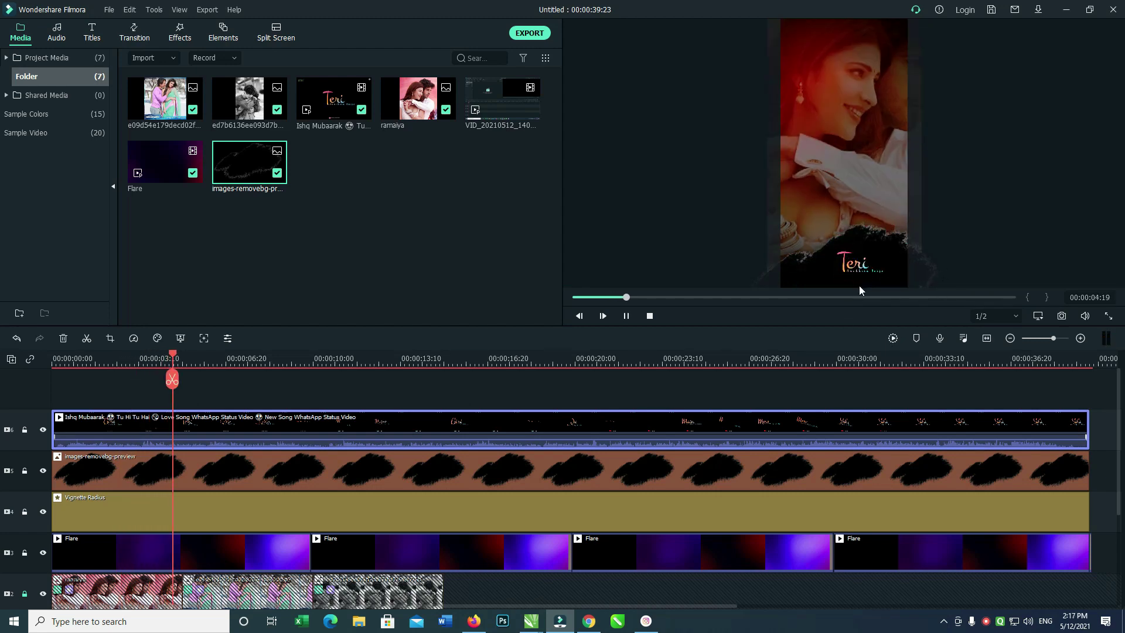
key(space)
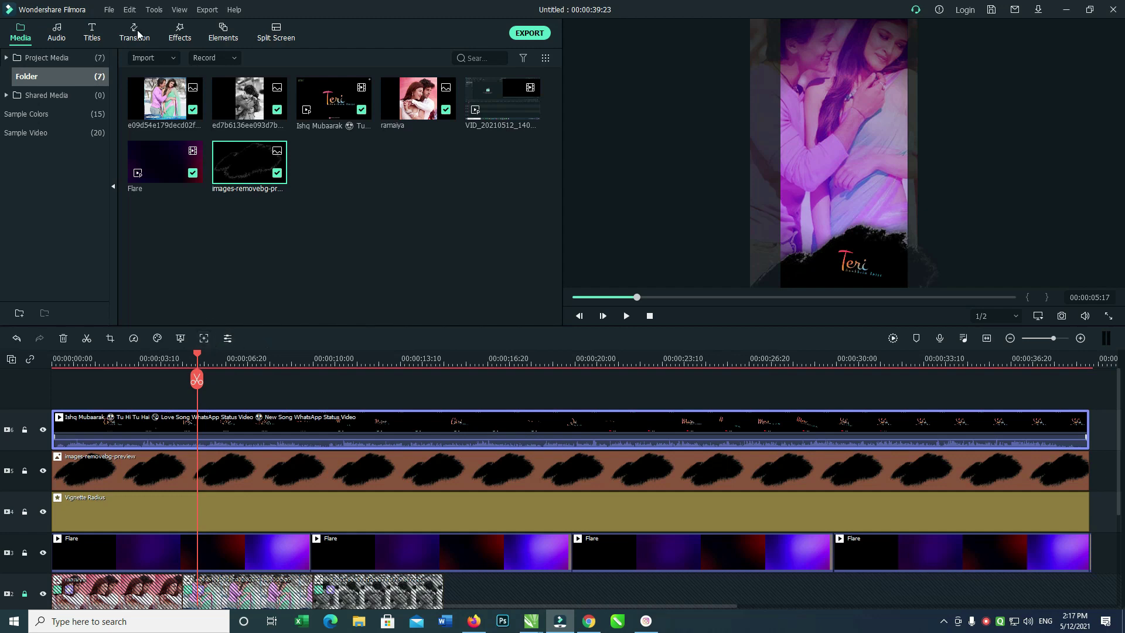
- Browse the title templates in the Lower 3rds, New Concept and Media categories for a suitable text overlay
click(95, 33)
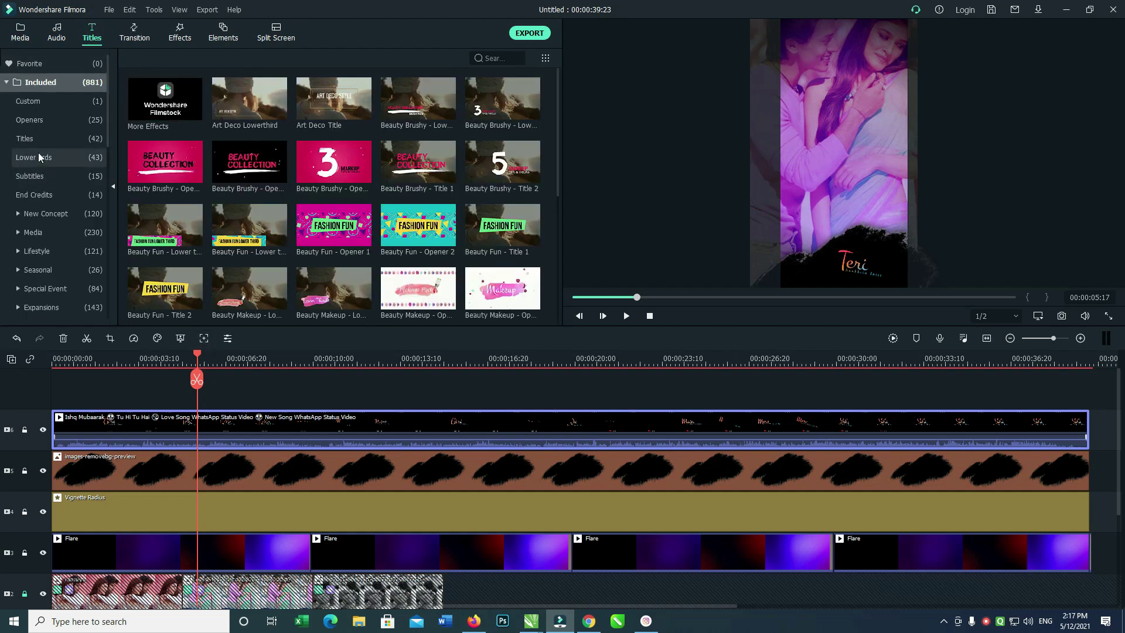
click(40, 163)
click(46, 213)
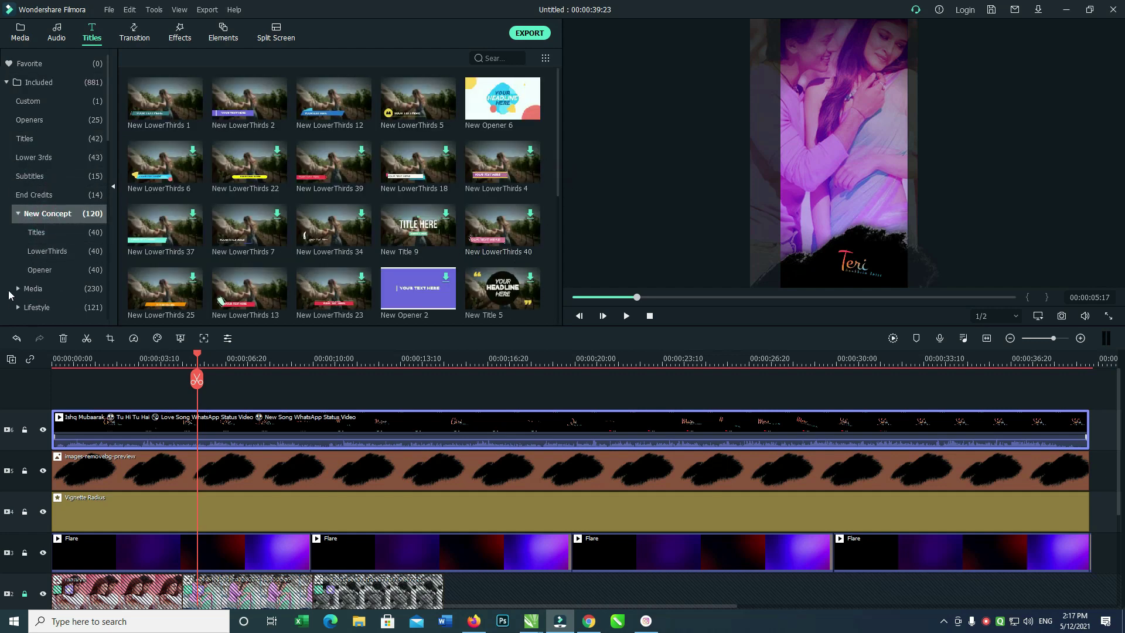
click(39, 269)
click(50, 233)
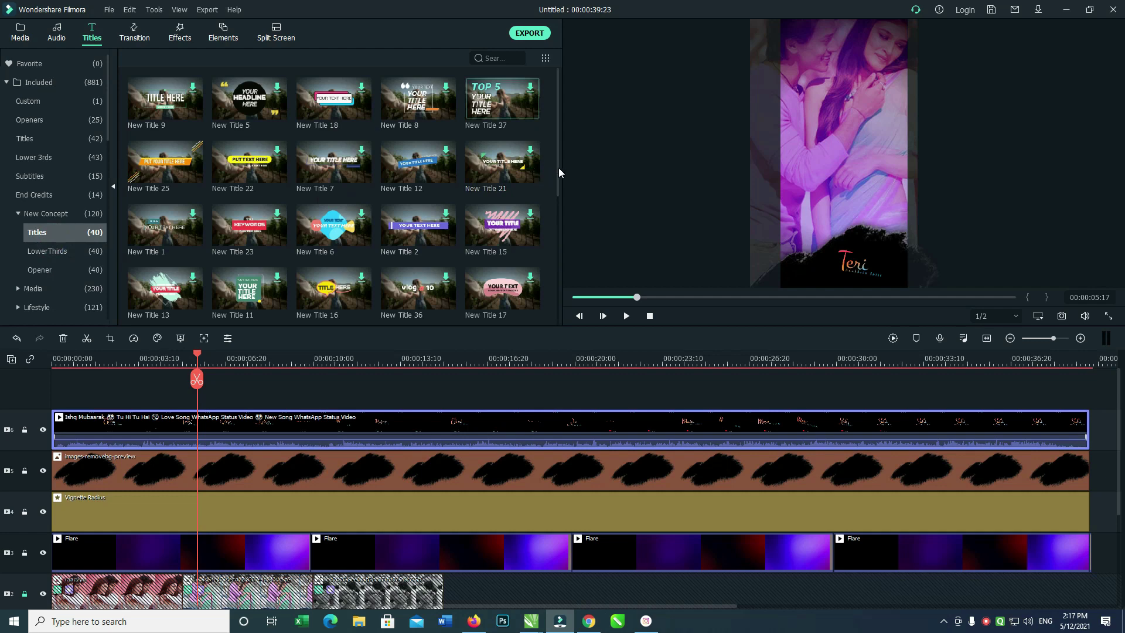
drag(560, 167, 552, 242)
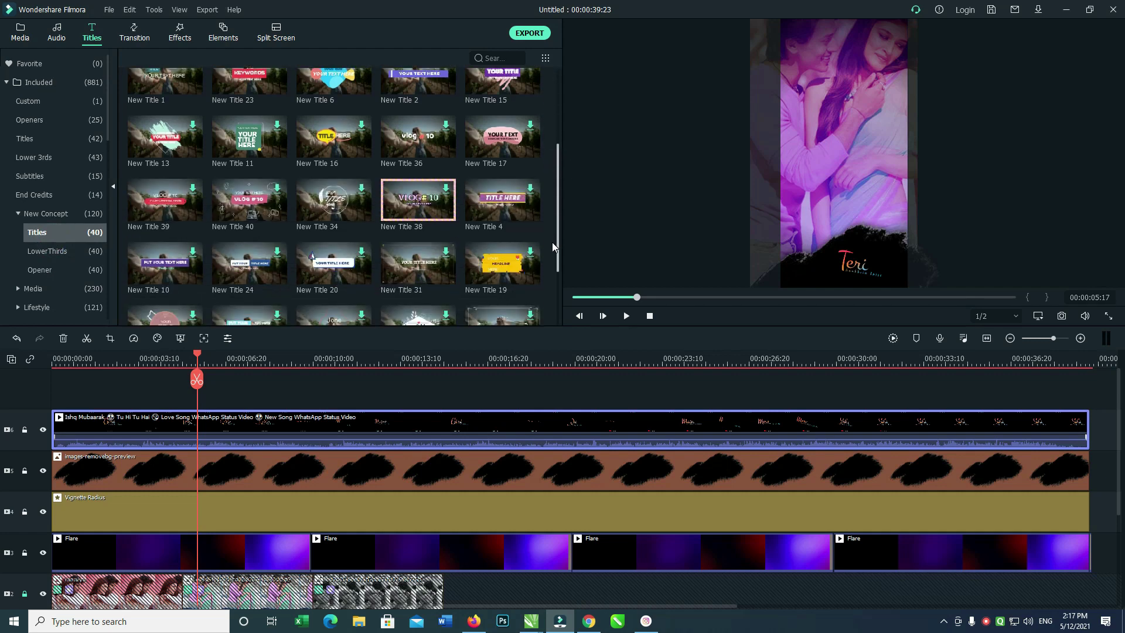
click(53, 256)
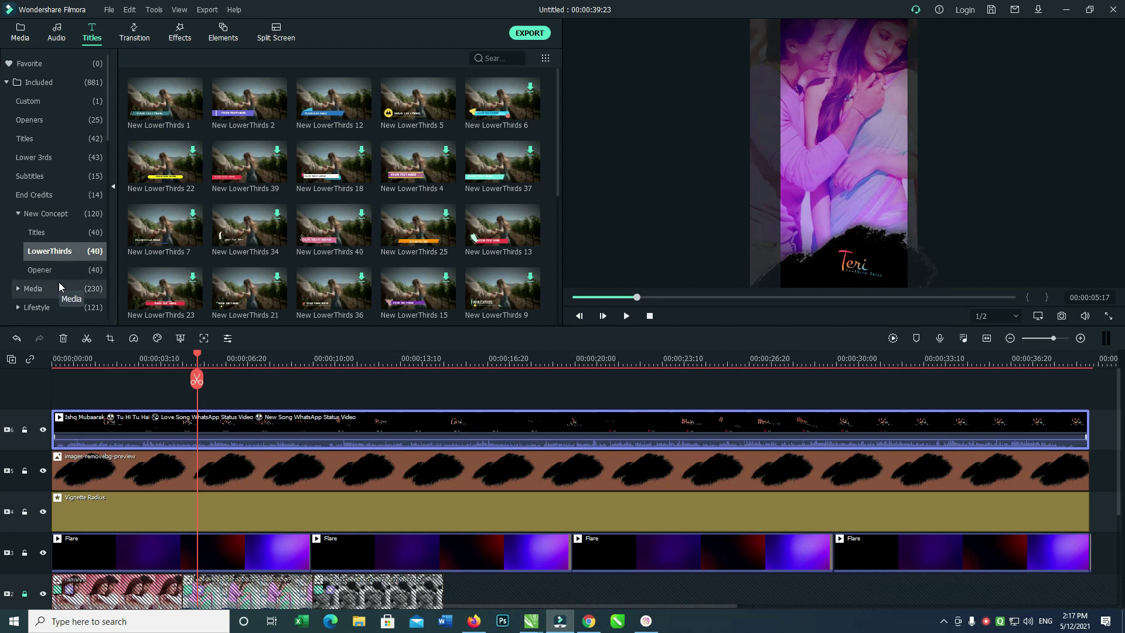
click(57, 271)
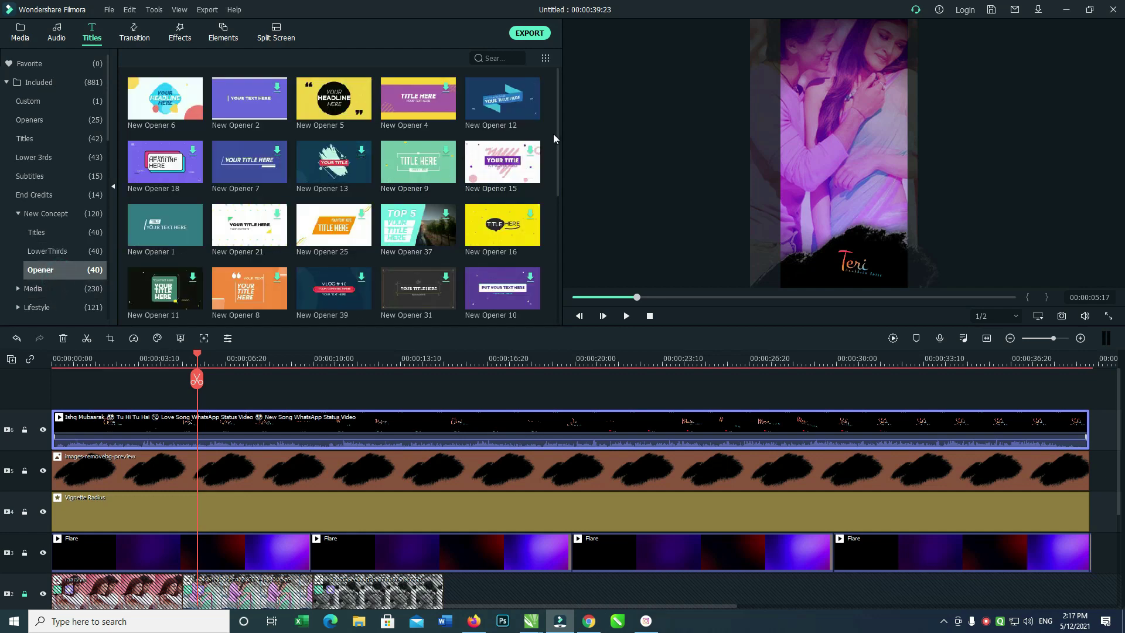
drag(558, 162, 542, 260)
click(33, 288)
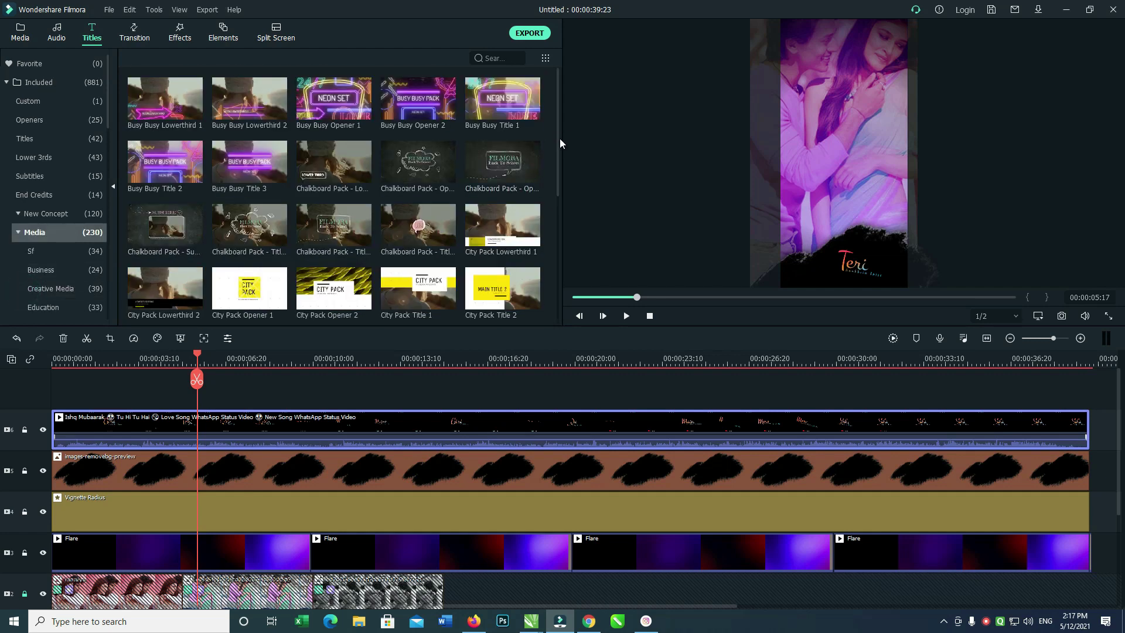
drag(560, 139, 543, 261)
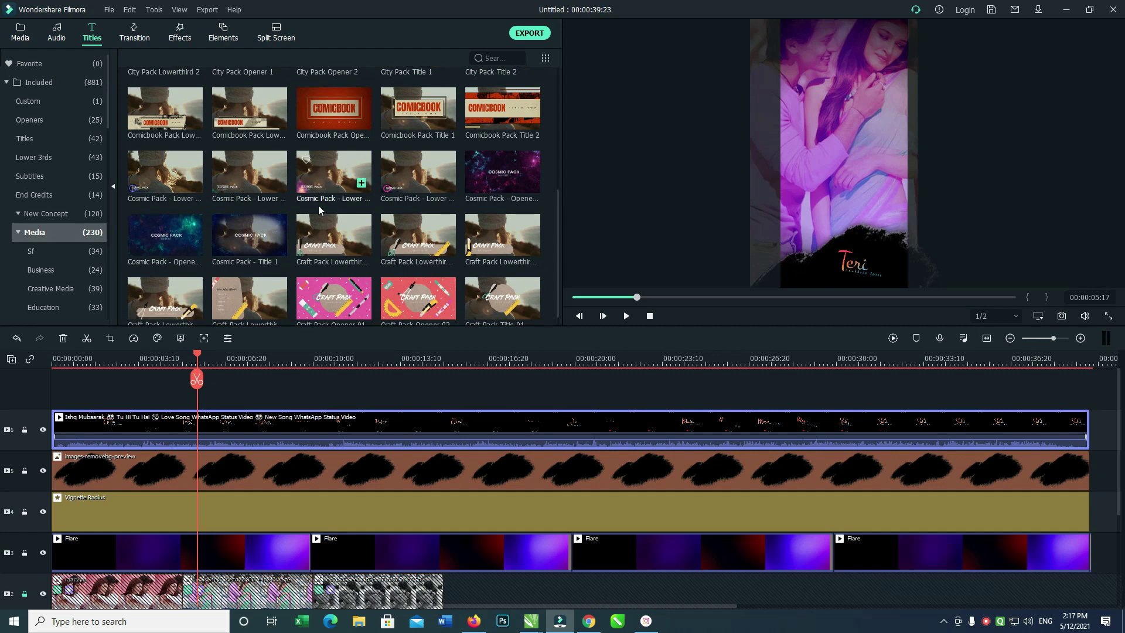
- Try the Cosmic Pack - Lower Third 3 title on track 7 across the project length, and delete it
drag(317, 191, 88, 419)
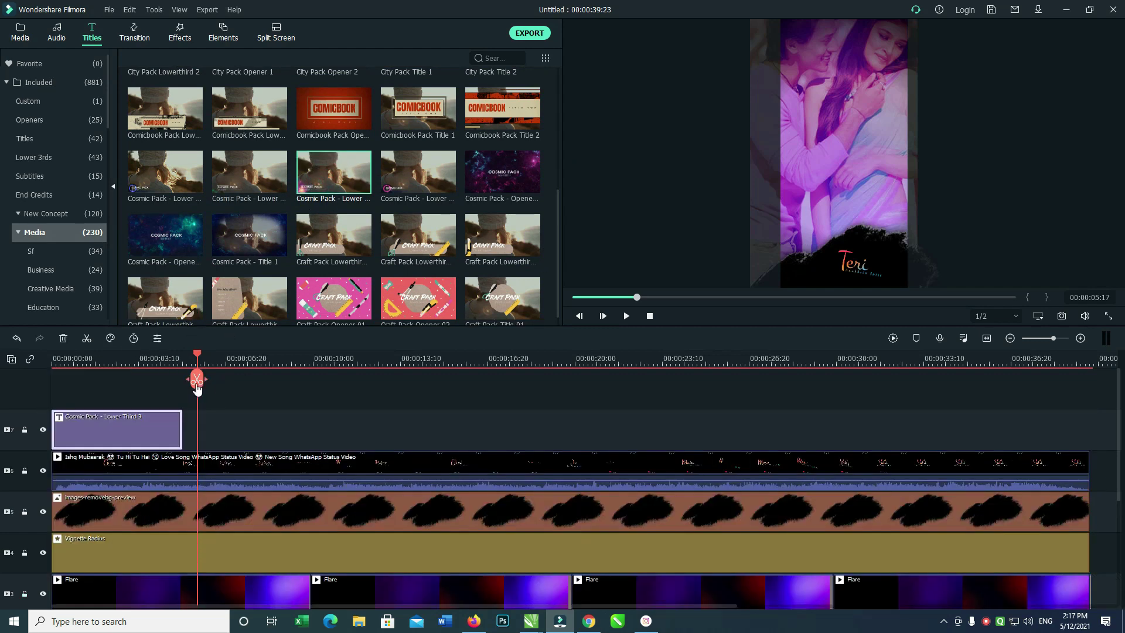
drag(183, 424, 1085, 428)
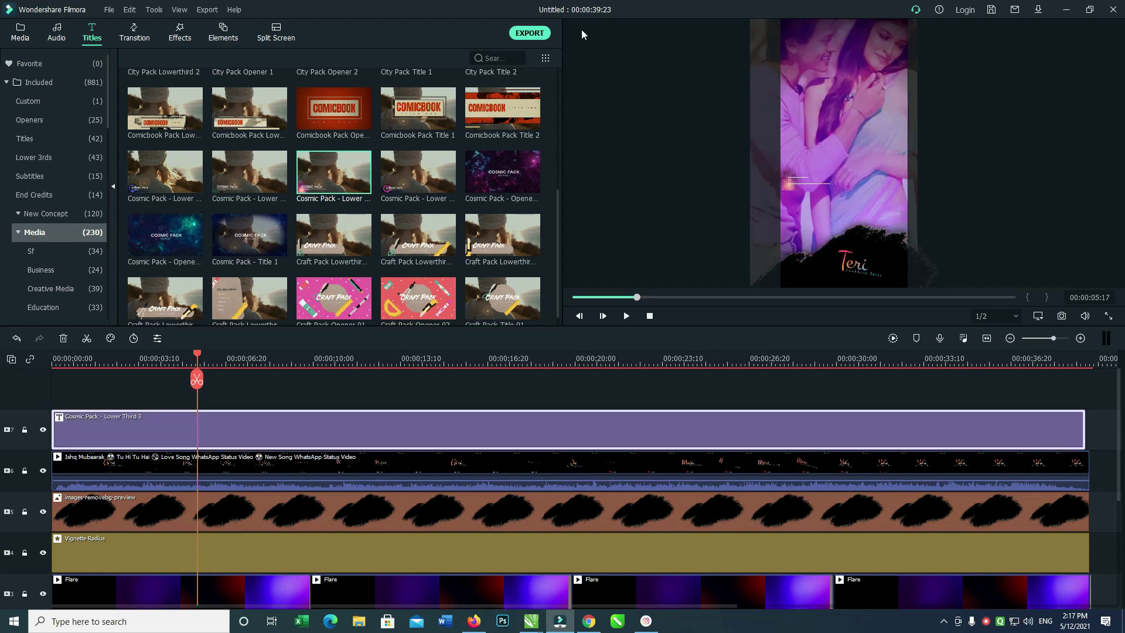
click(802, 185)
key(ctrl+z)
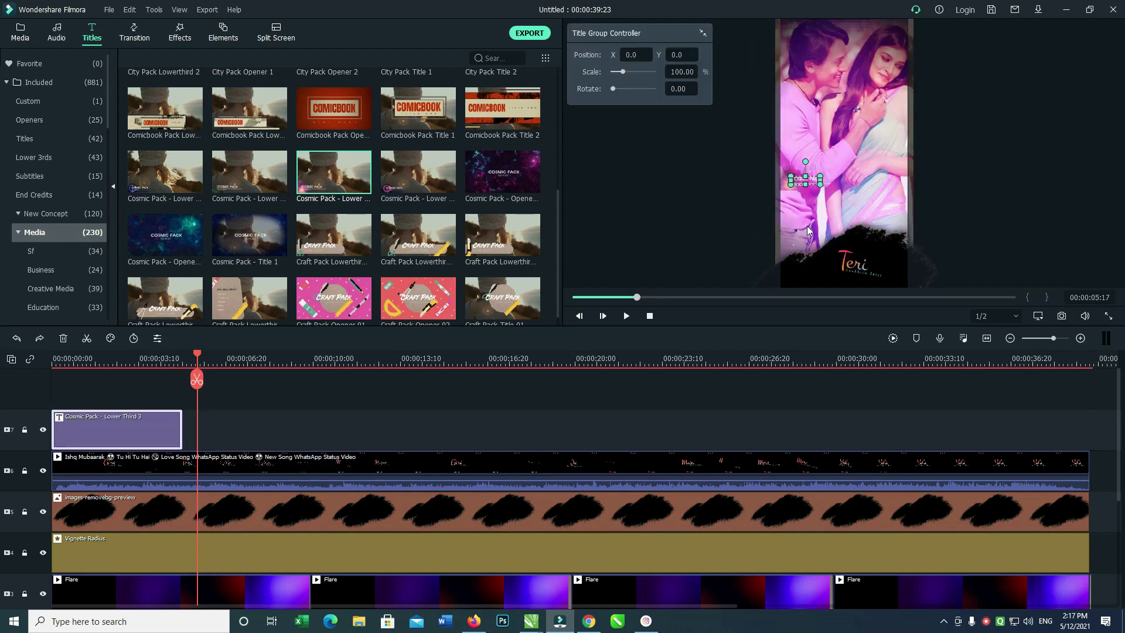
key(Delete)
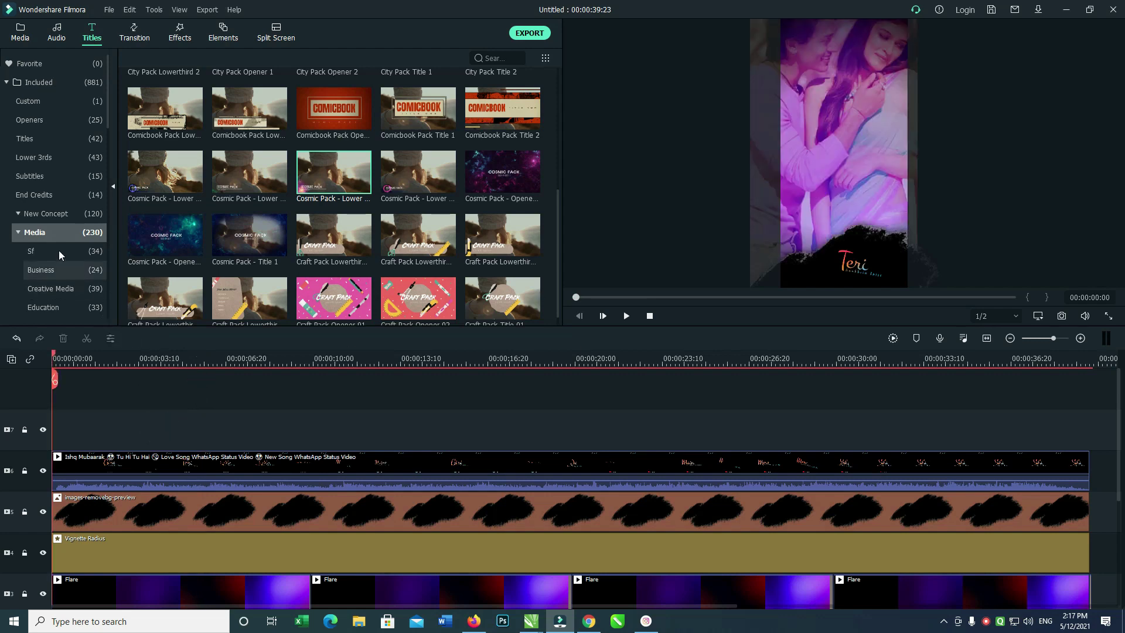
- Add the Default Title on track 7 across the whole project length, and shrink and move it to the frame's upper-left corner
click(43, 118)
click(36, 139)
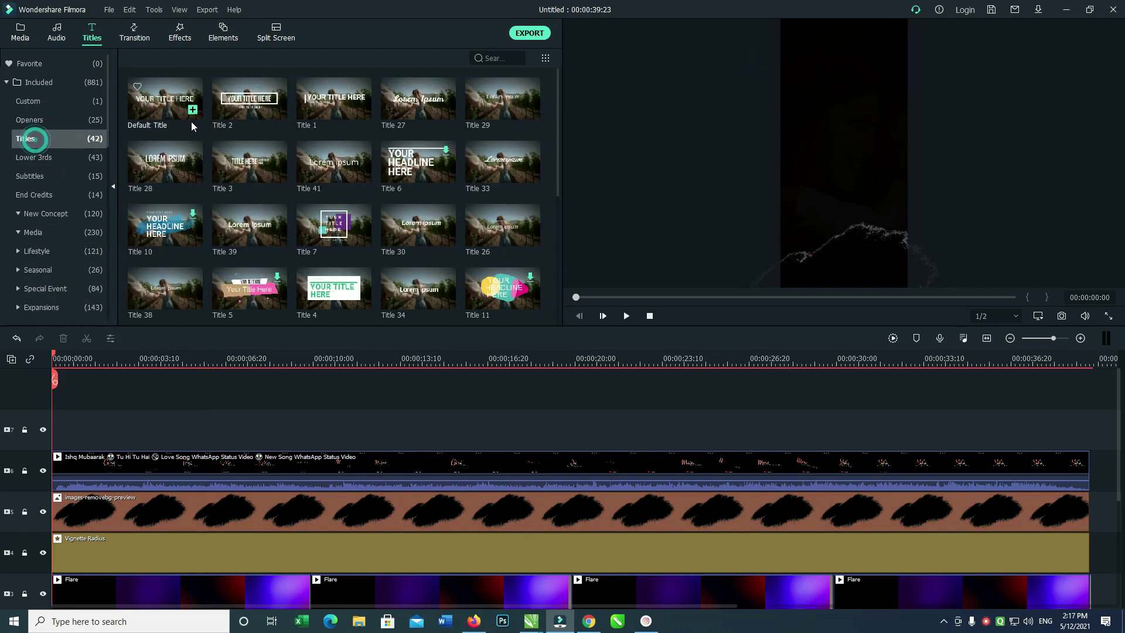
drag(165, 98, 1086, 450)
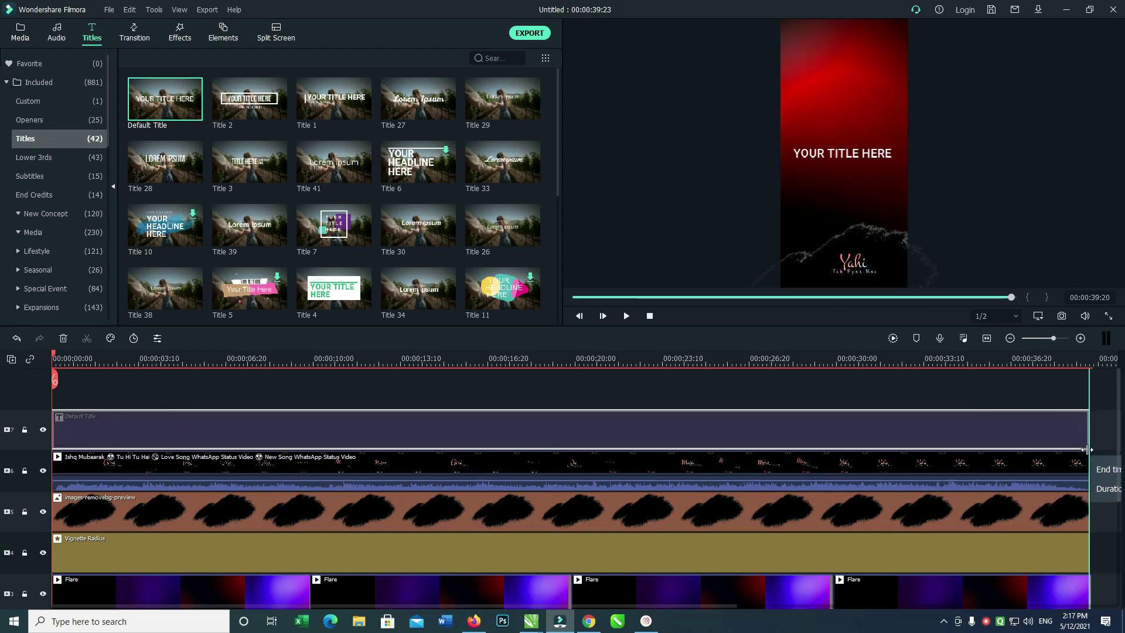
double_click(1049, 432)
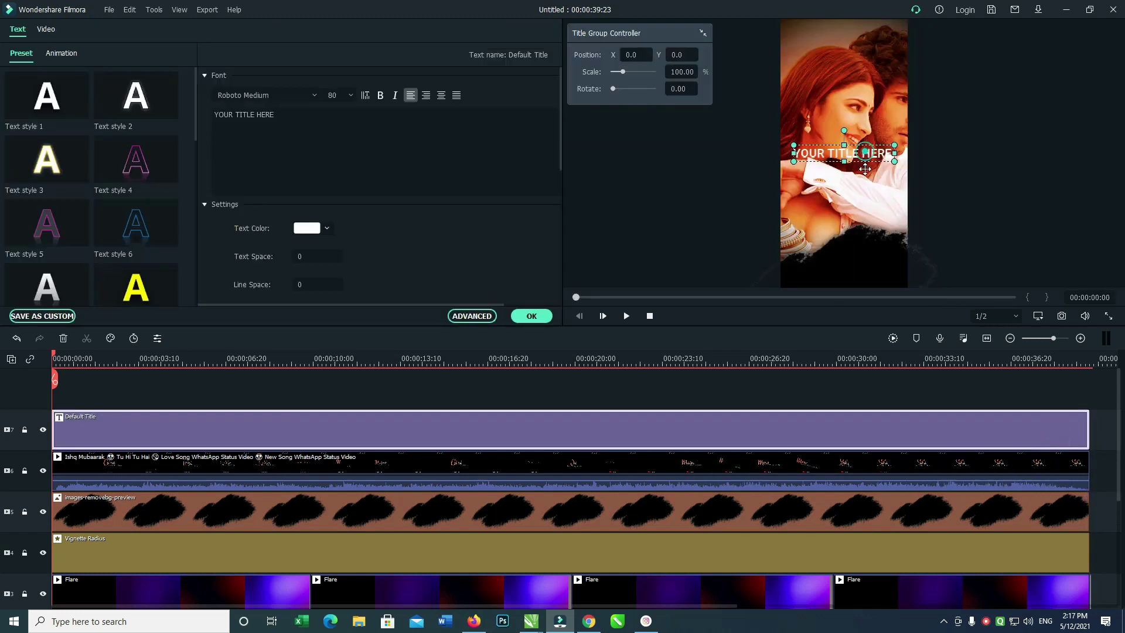
drag(866, 168, 840, 34)
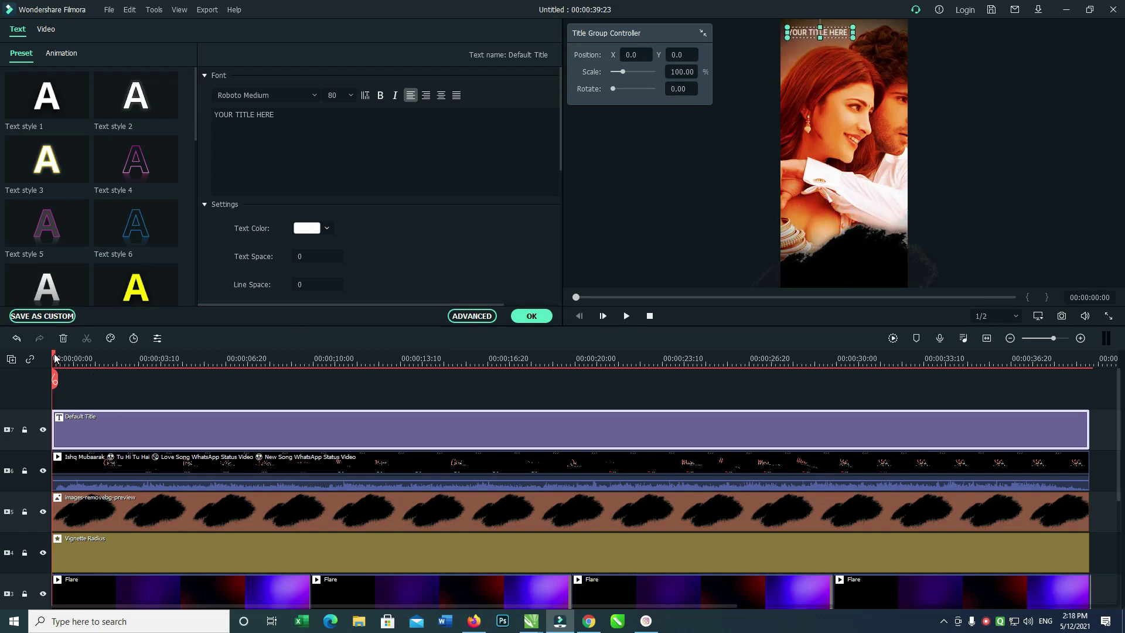
- Replace the title's placeholder text with "Youtube-" followed by the channel name and apply it
mouse_move(56, 359)
mouse_down()
mouse_move(1046, 412)
mouse_move(817, 440)
mouse_move(1, 452)
mouse_move(233, 372)
mouse_move(52, 369)
mouse_up()
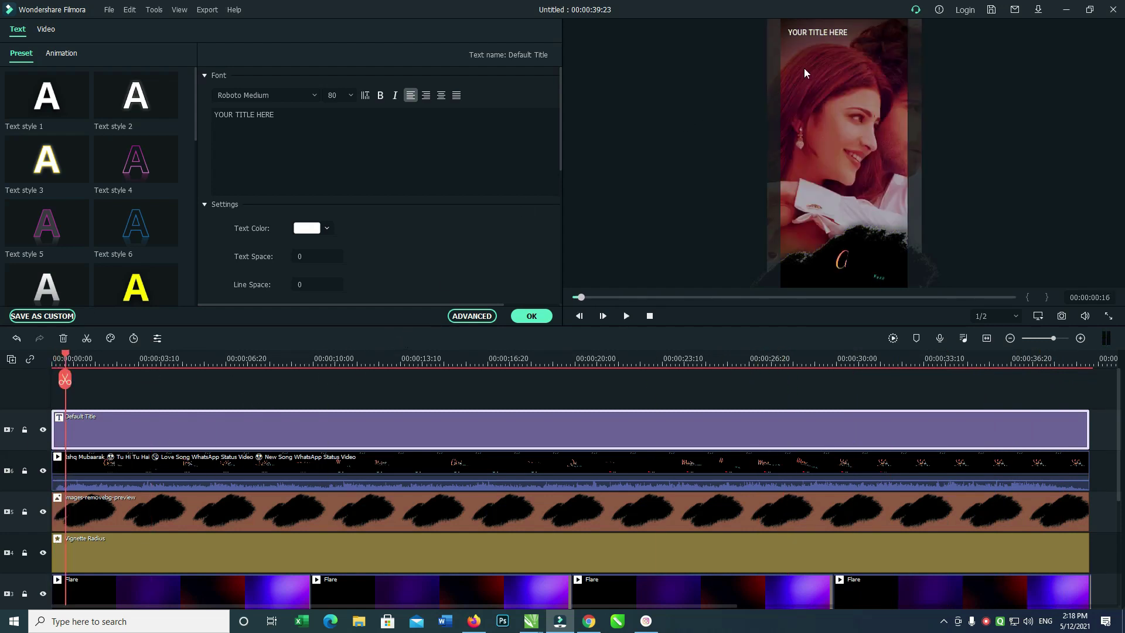
click(830, 34)
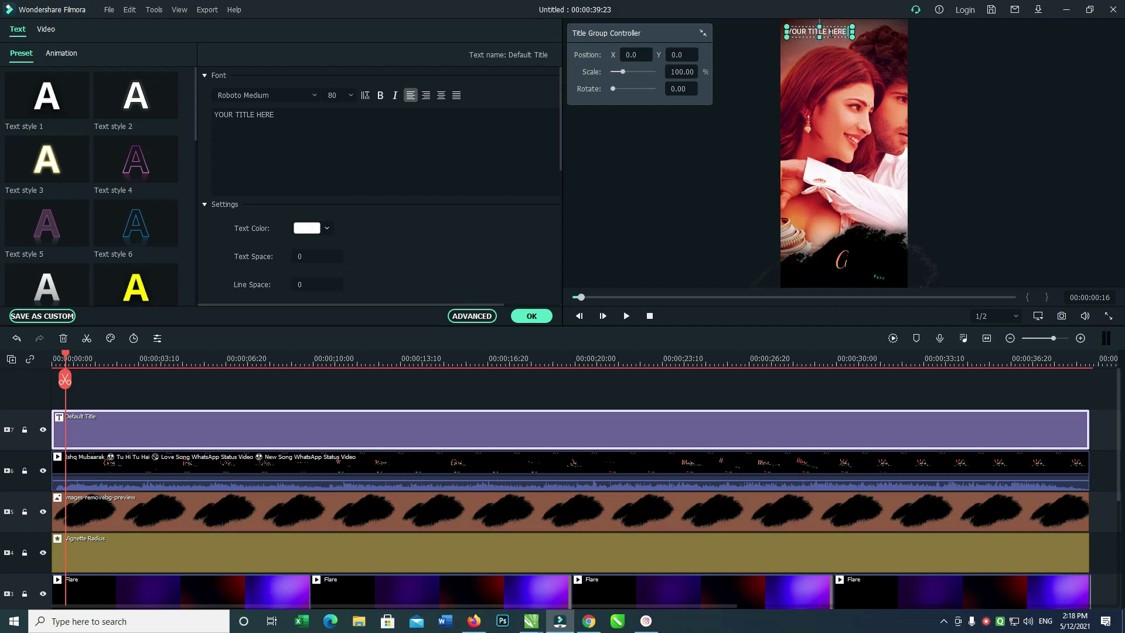
click(306, 120)
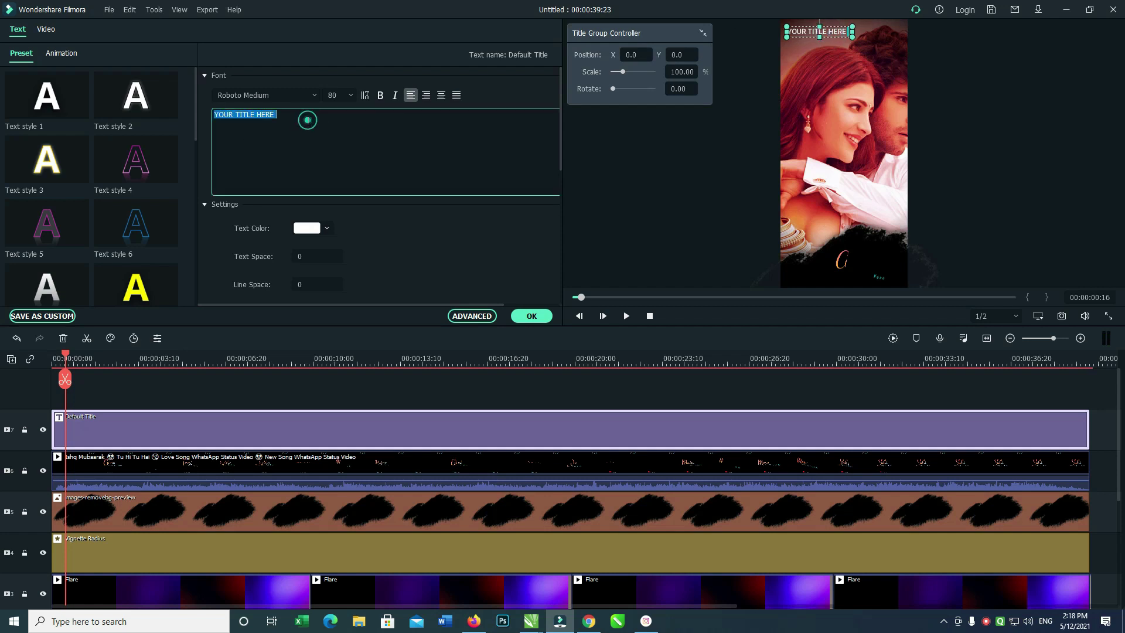
text(Youtu)
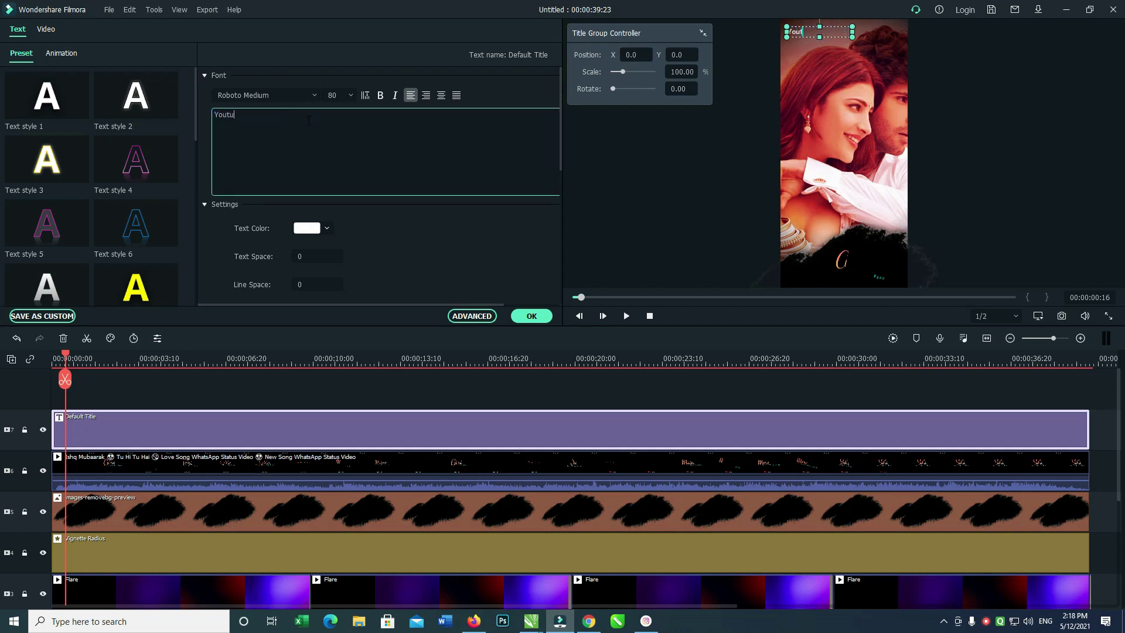
text(be- Status Dill Se)
key(BackSpace)
key(BackSpace)
key(BackSpace)
key(BackSpace)
key(BackSpace)
key(BackSpace)
key(BackSpace)
key(BackSpace)
key(BackSpace)
text(hubham For )
text(You)
click(532, 316)
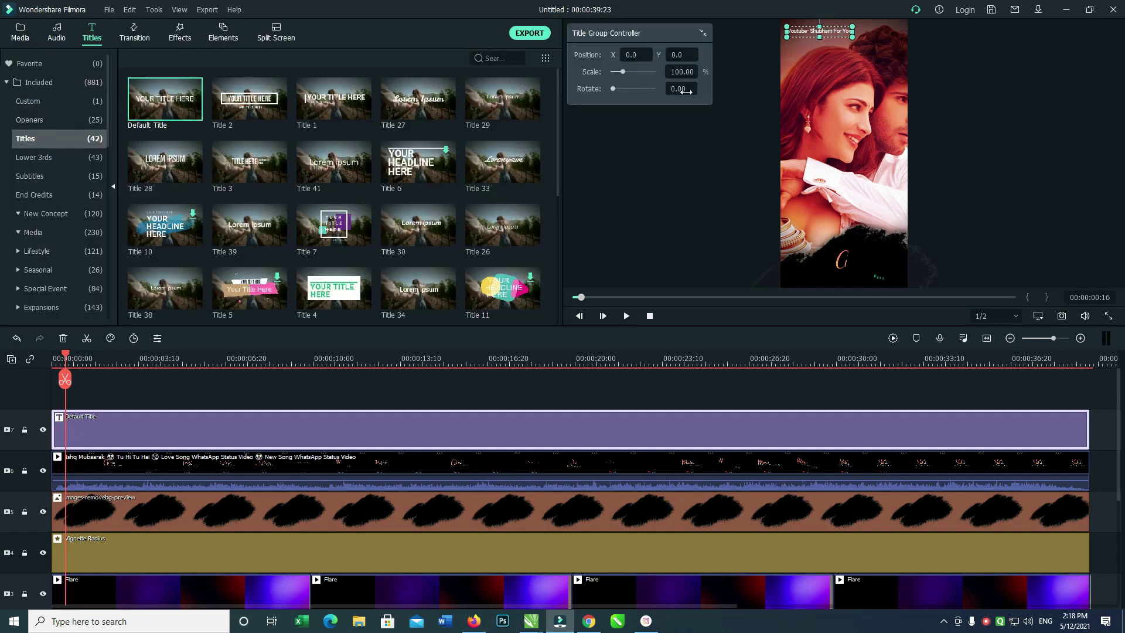
drag(828, 34, 830, 35)
key(ctrl+z)
key(ctrl+z)
- Search the included effects for "bor", add Border on track 8 across the whole project length, and open its settings
drag(67, 357, 53, 358)
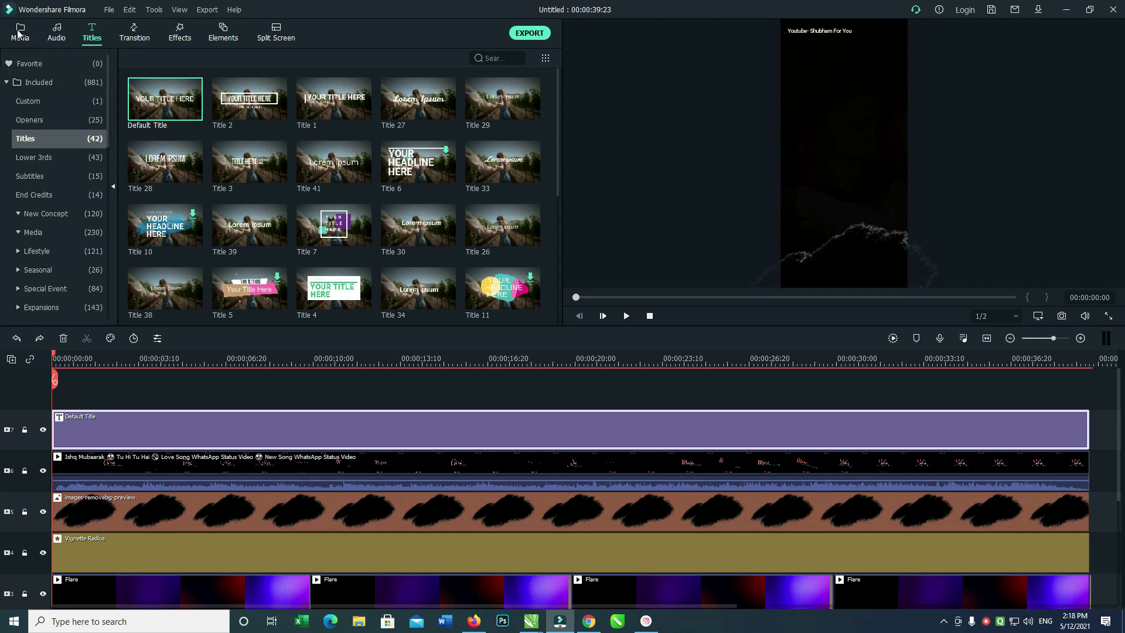
click(179, 32)
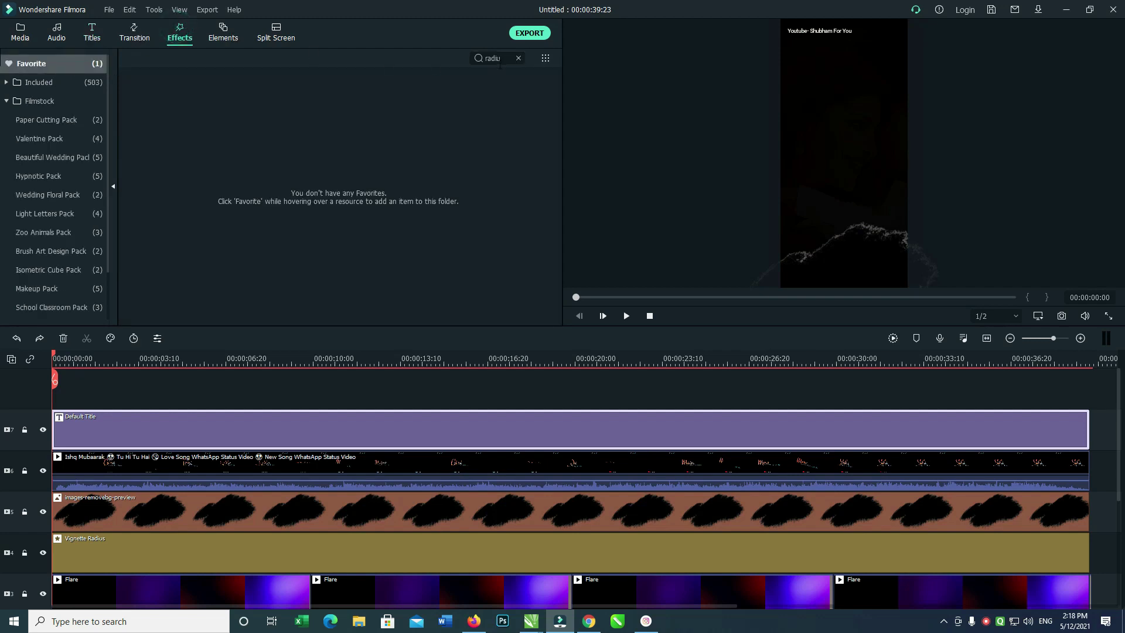
click(517, 58)
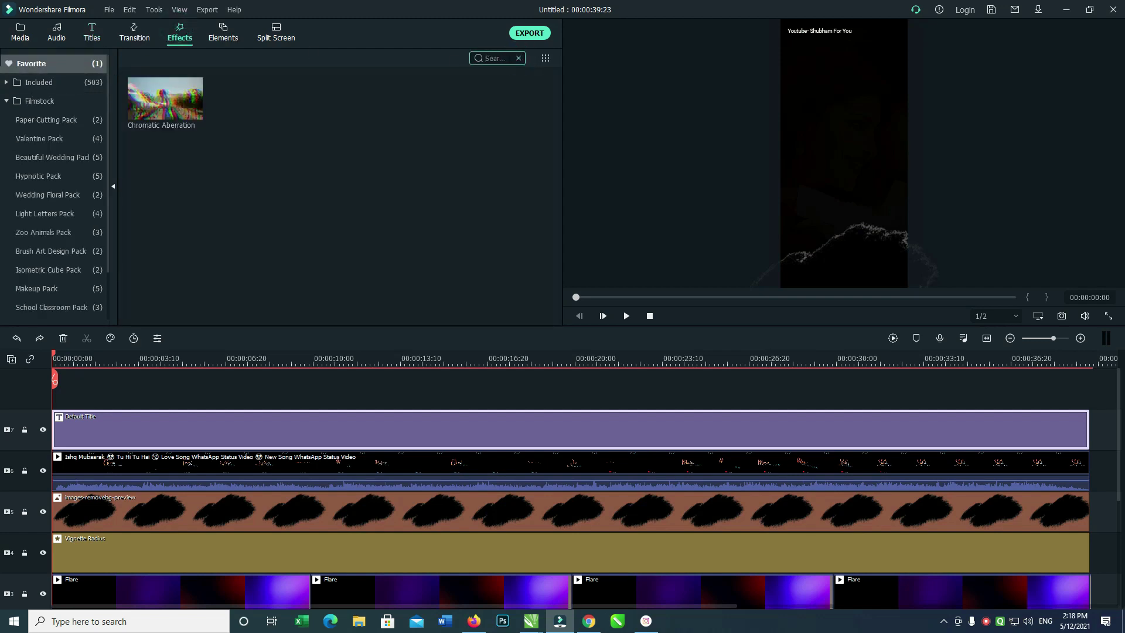
click(66, 82)
click(504, 58)
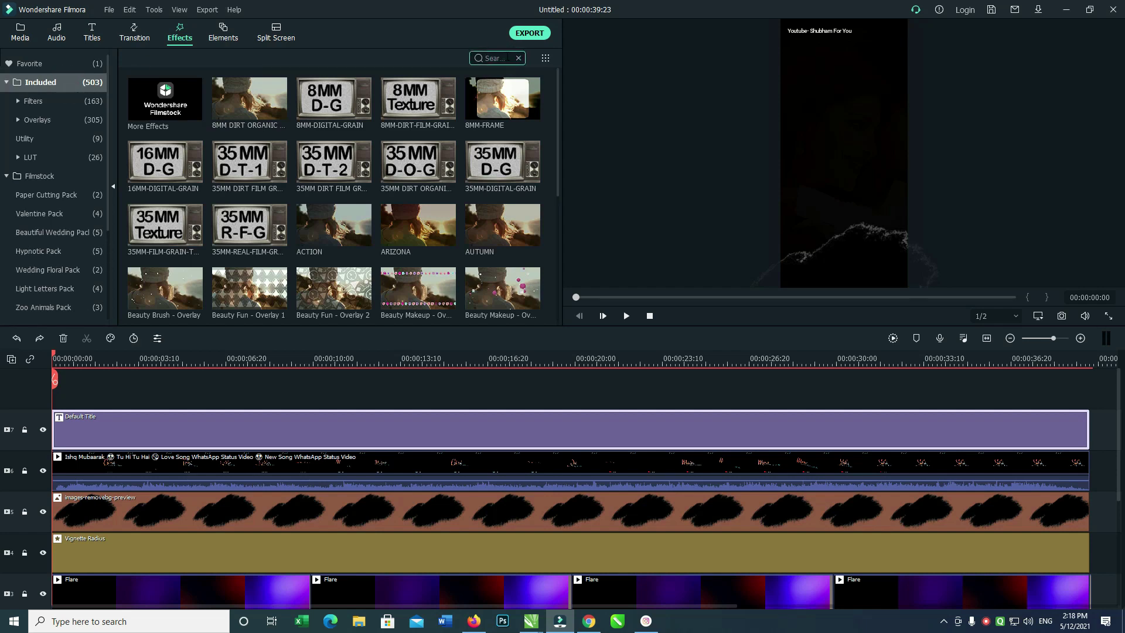
text(bor)
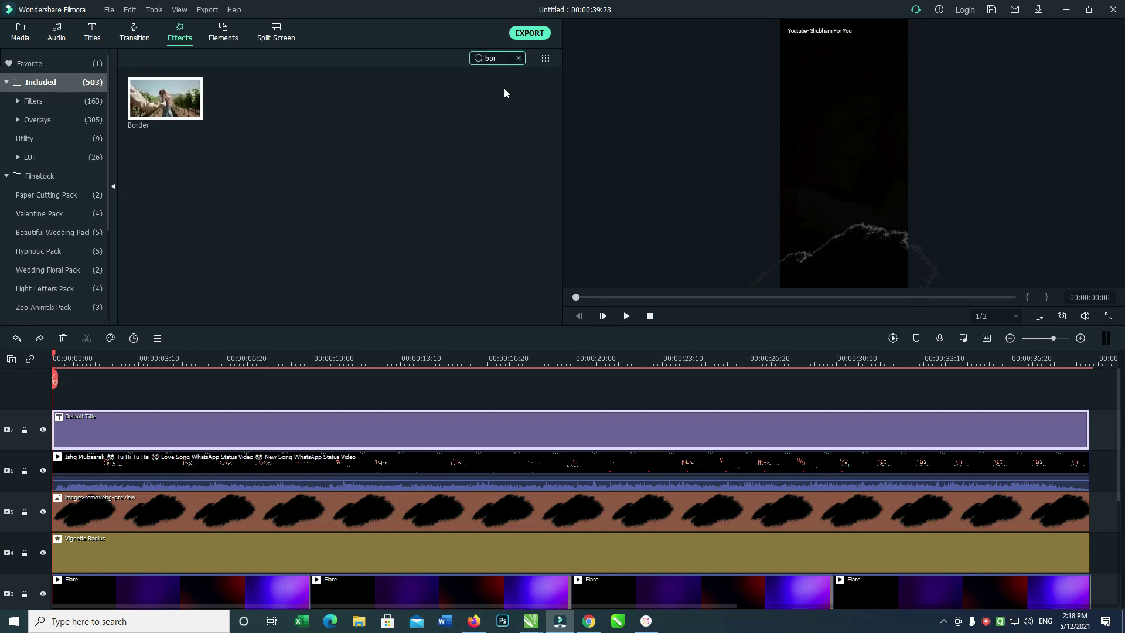
drag(166, 98, 1088, 432)
double_click(1065, 440)
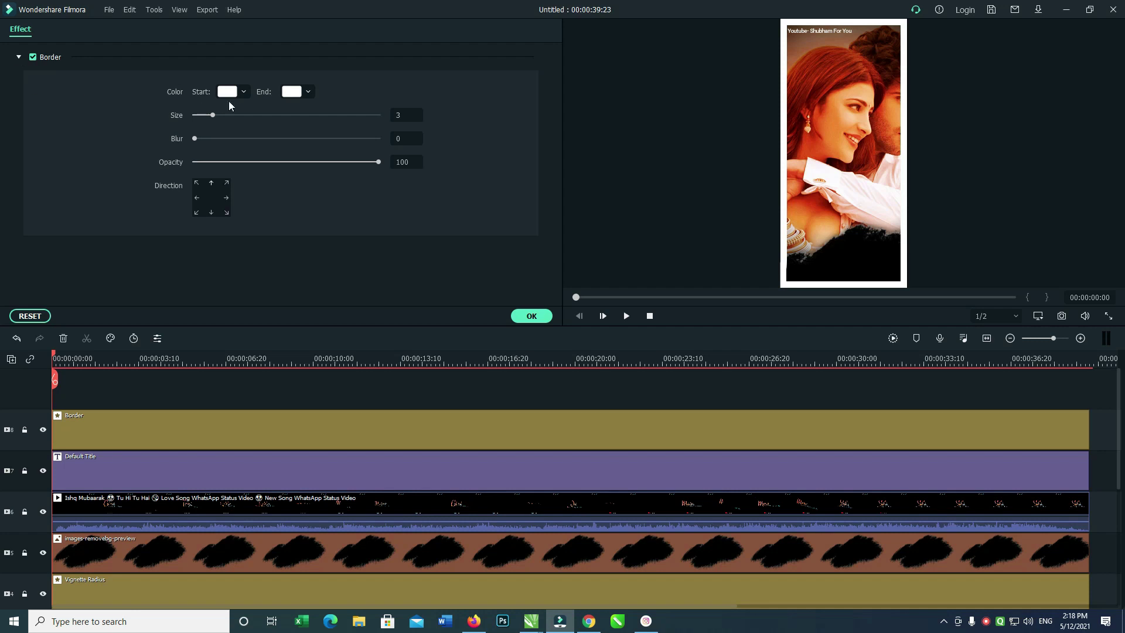
- Set the border's start color to bright magenta from the basic colors of the full color picker
click(244, 92)
click(245, 93)
click(231, 140)
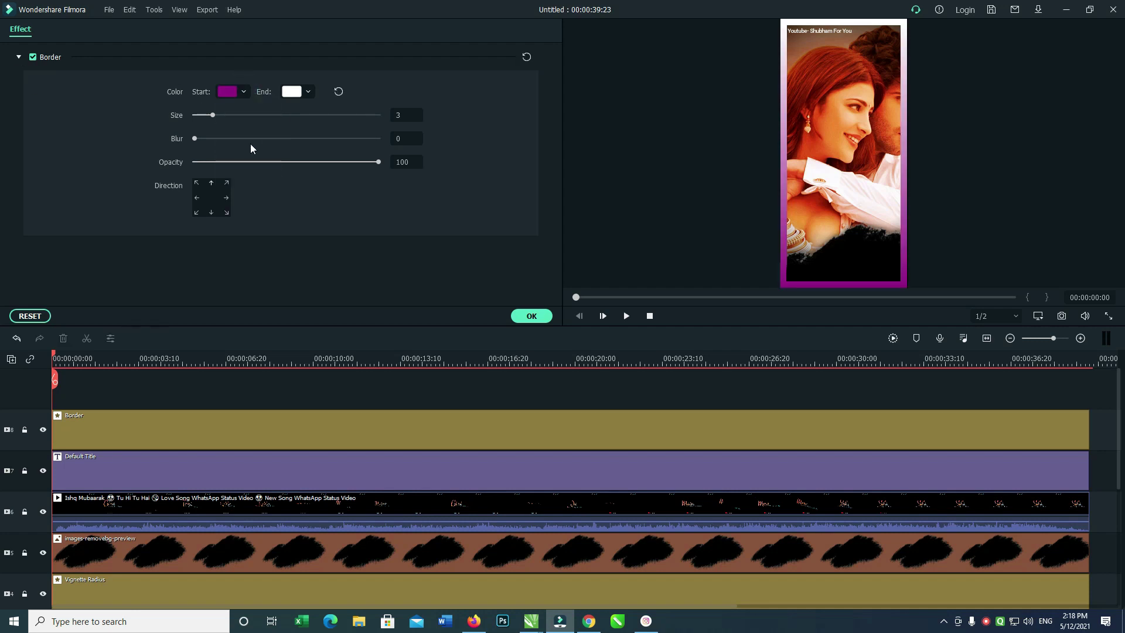
click(244, 92)
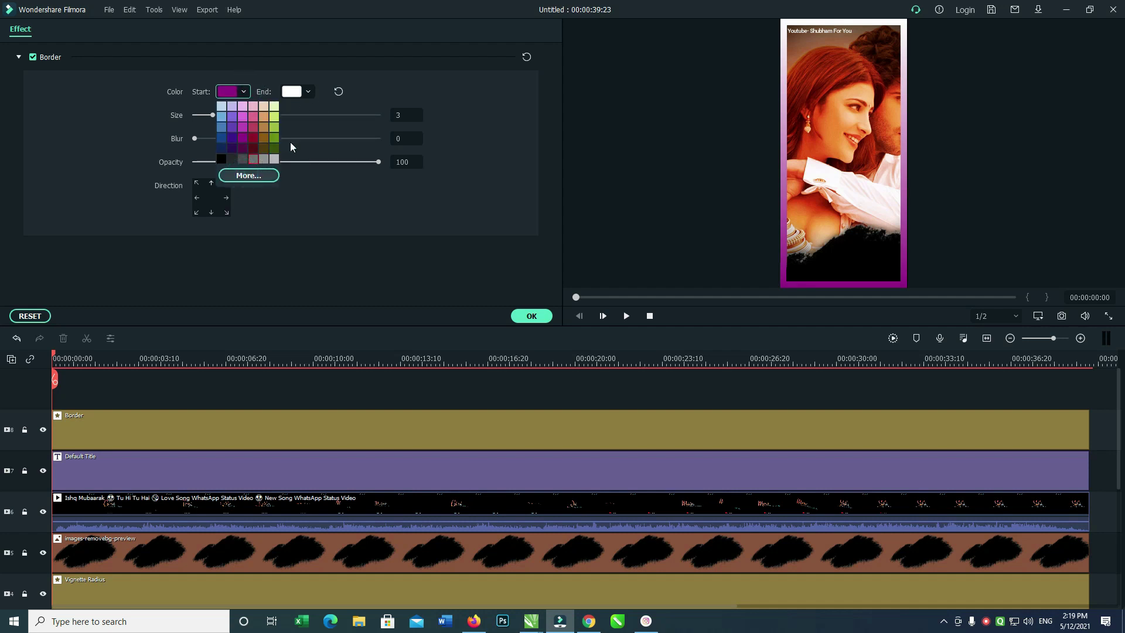
click(304, 147)
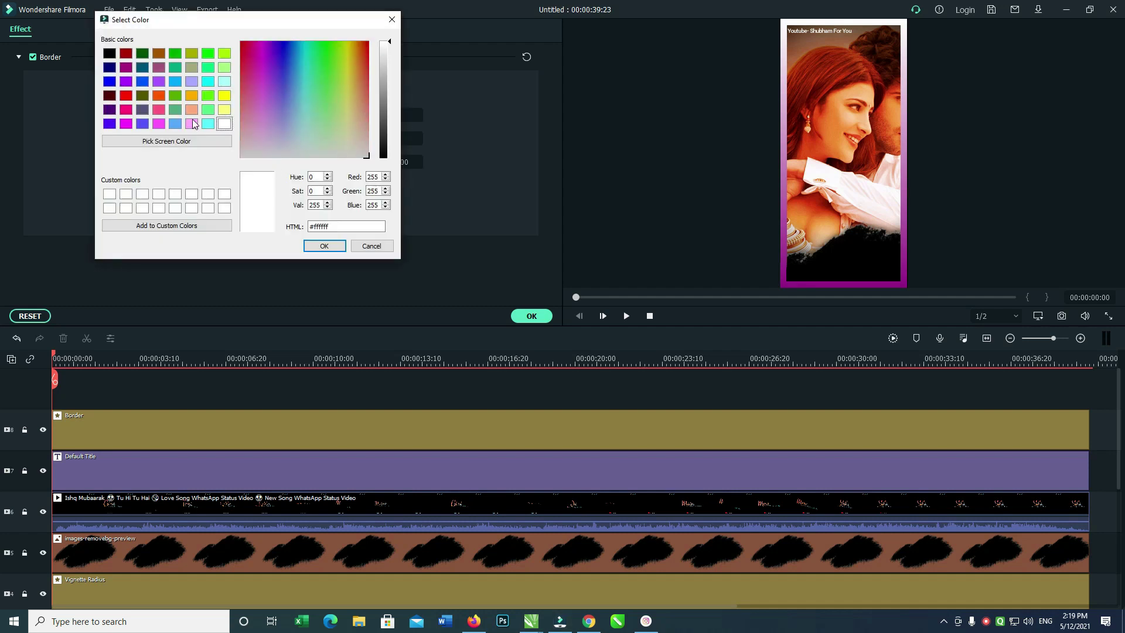
click(127, 124)
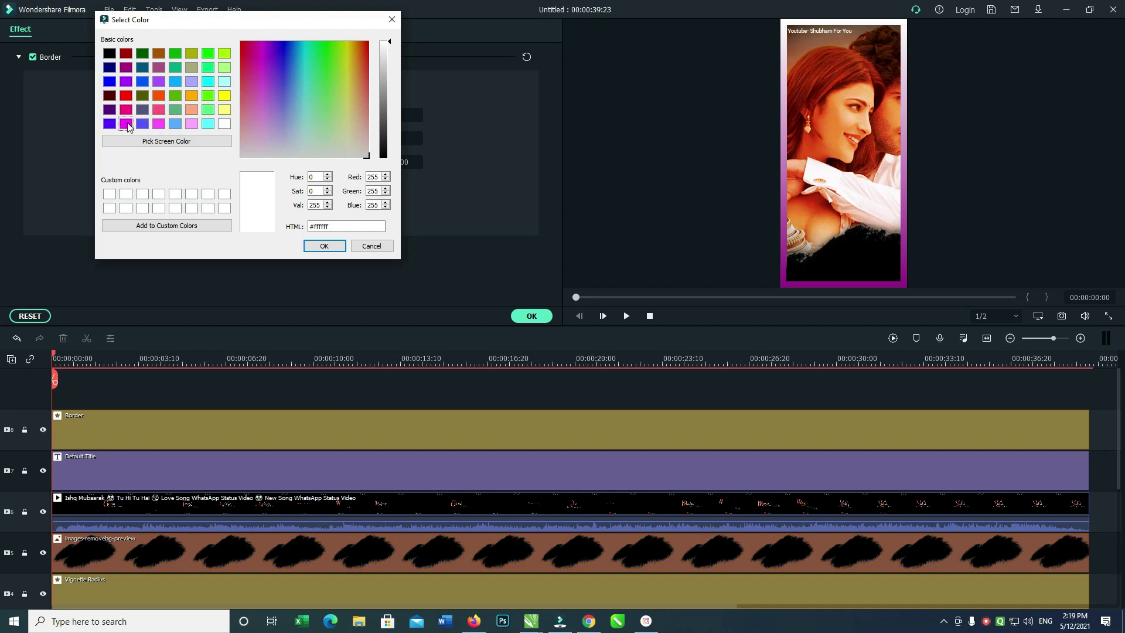
click(328, 246)
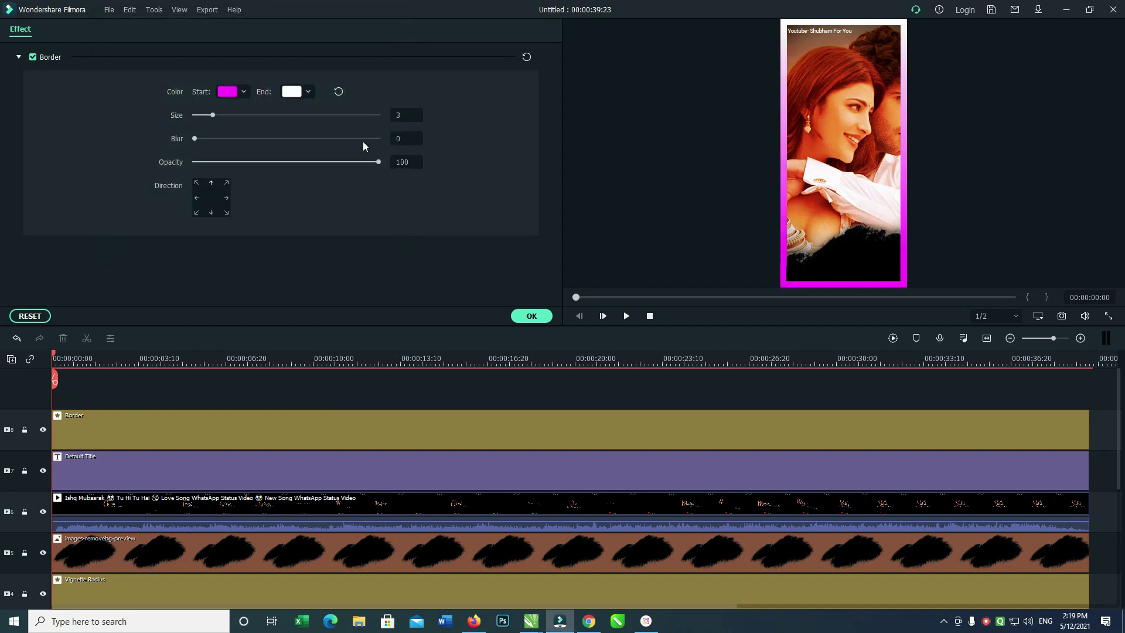
- Set the border's end color to light cyan #55ffff
click(307, 91)
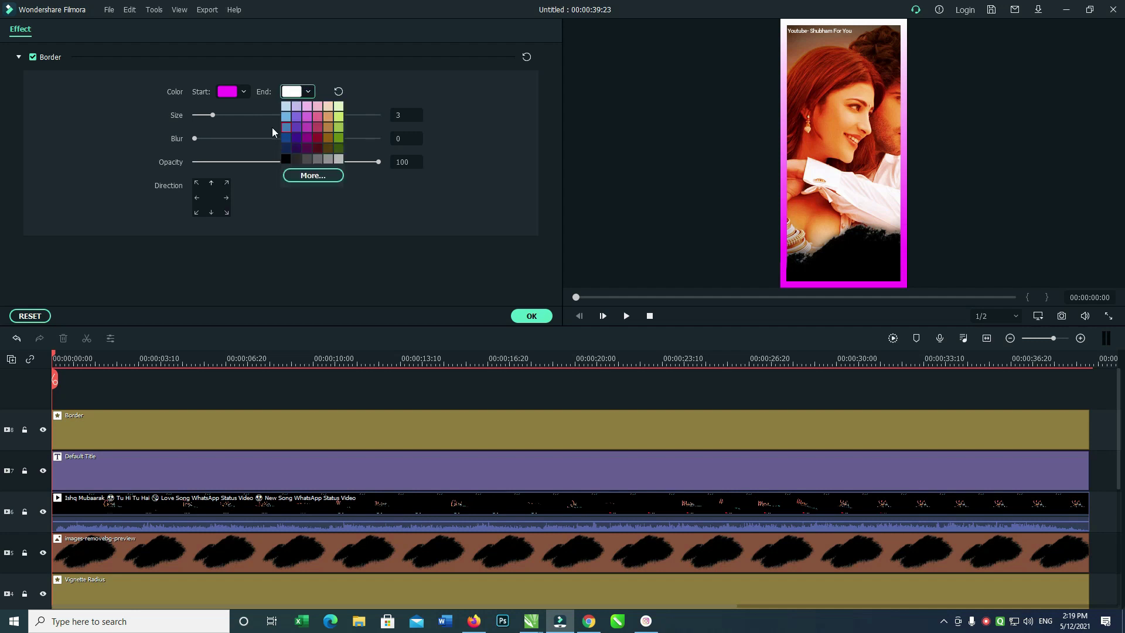
click(285, 115)
click(307, 91)
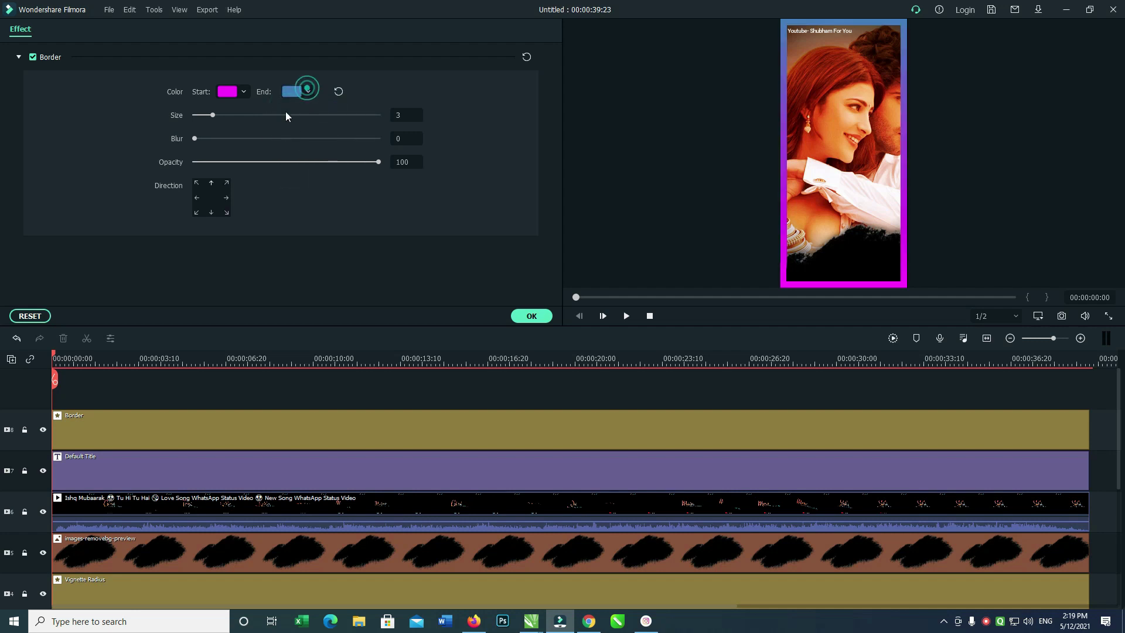
click(309, 179)
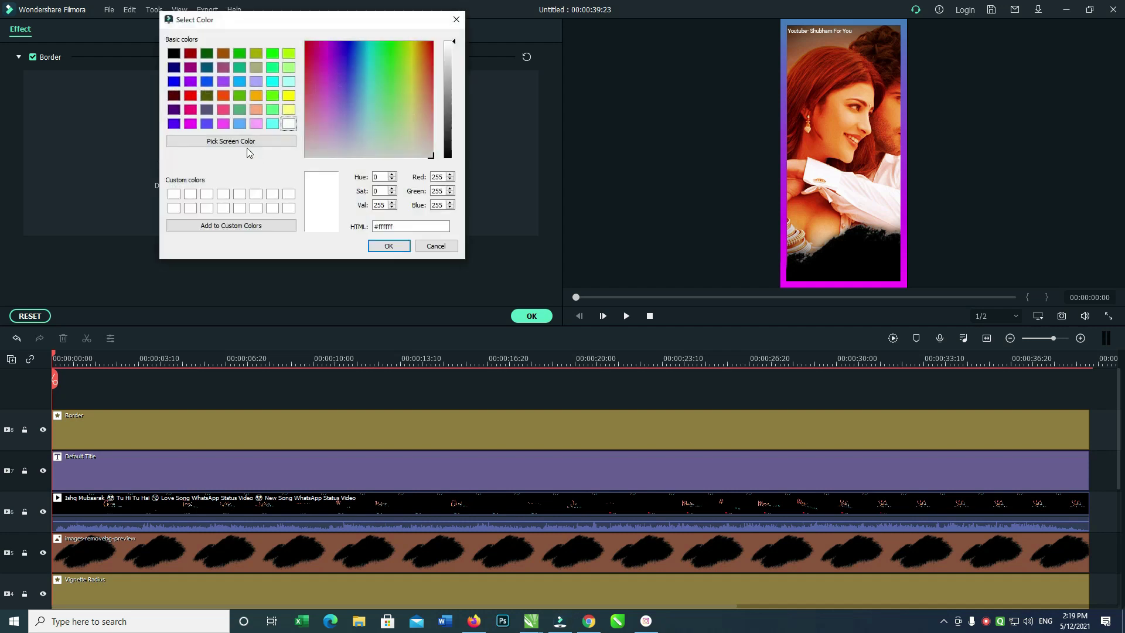
click(272, 123)
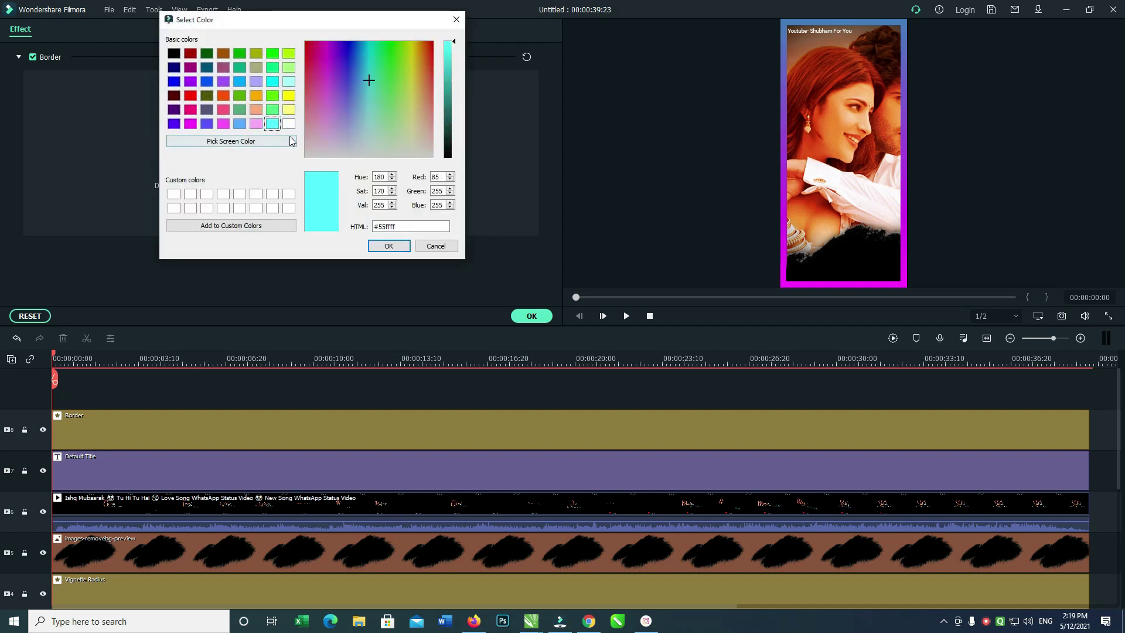
click(388, 245)
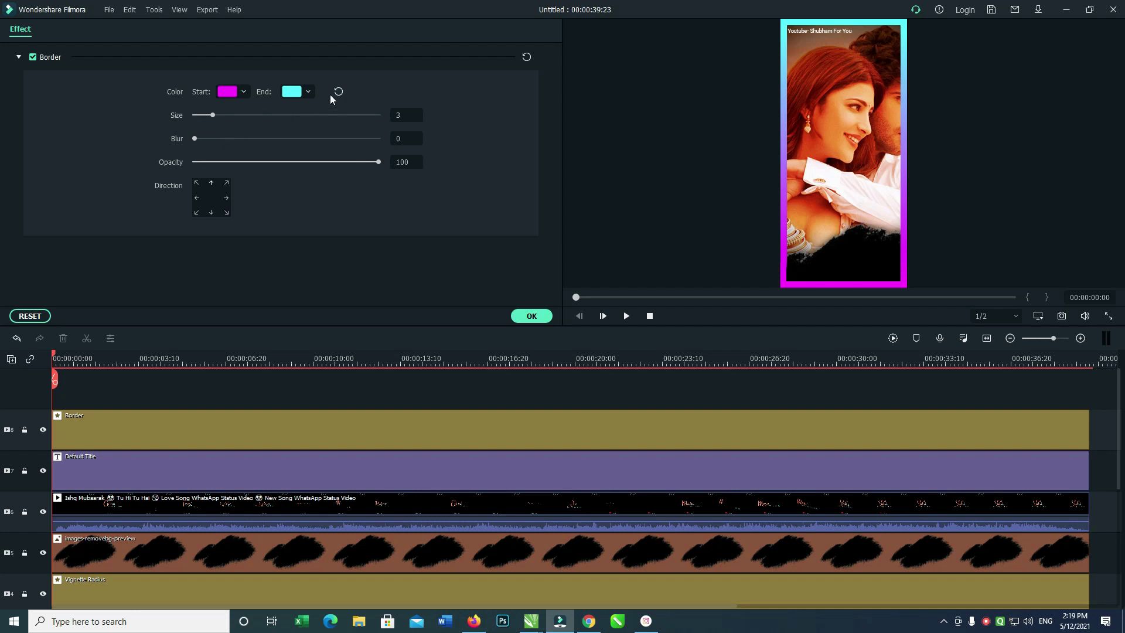
- Set the border size to 1, compare gradient directions, choose the upward direction, and apply the border settings
drag(195, 138, 205, 115)
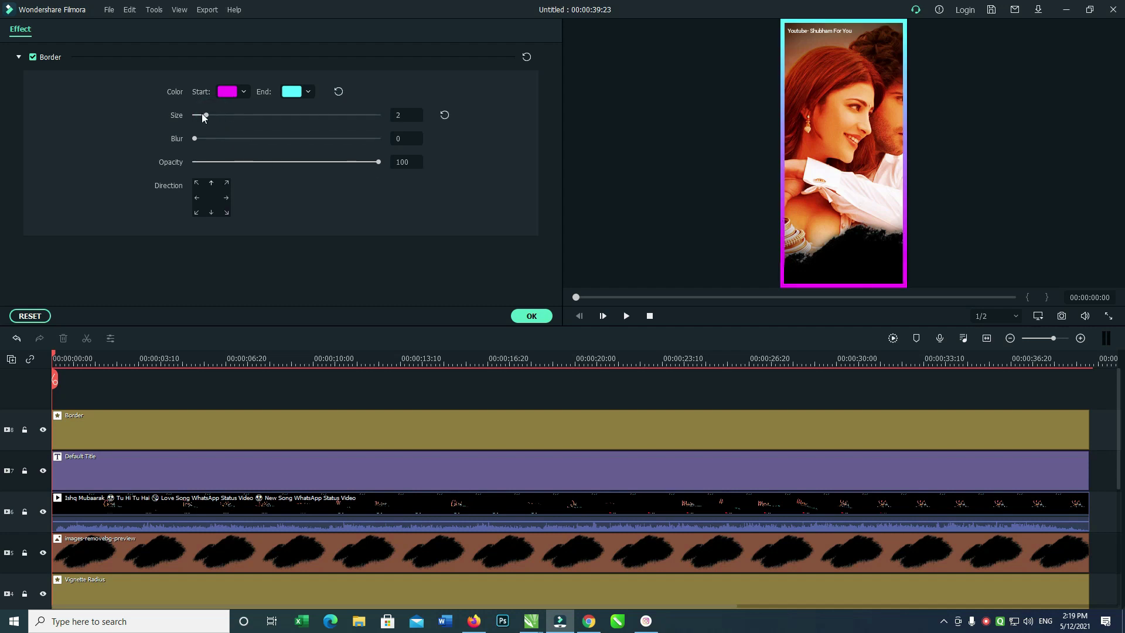
click(199, 115)
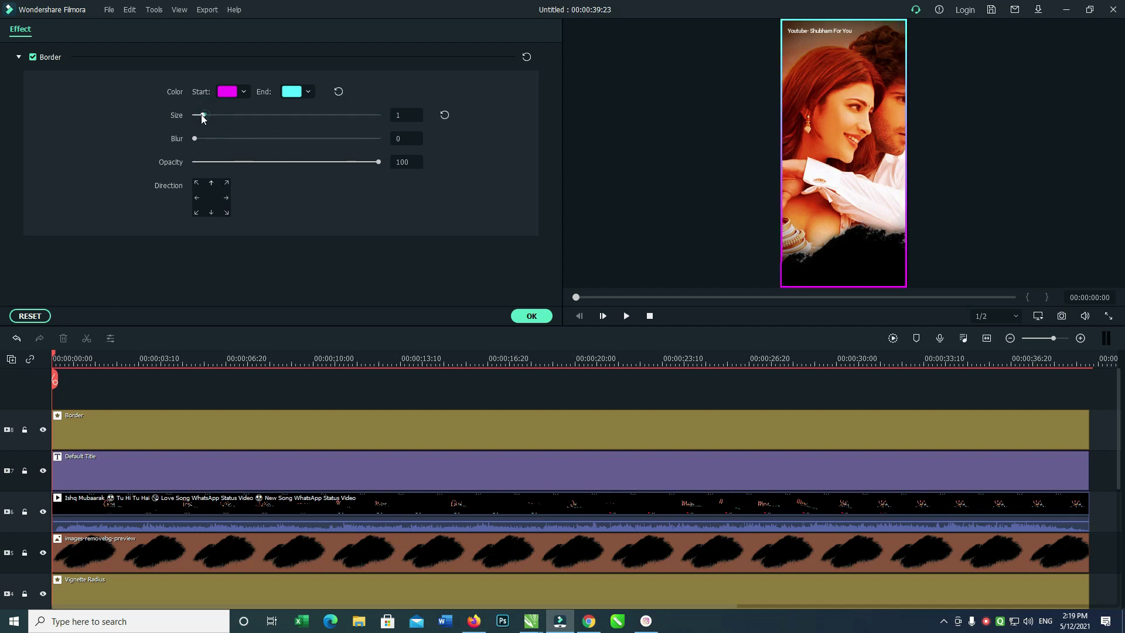
click(227, 213)
click(225, 198)
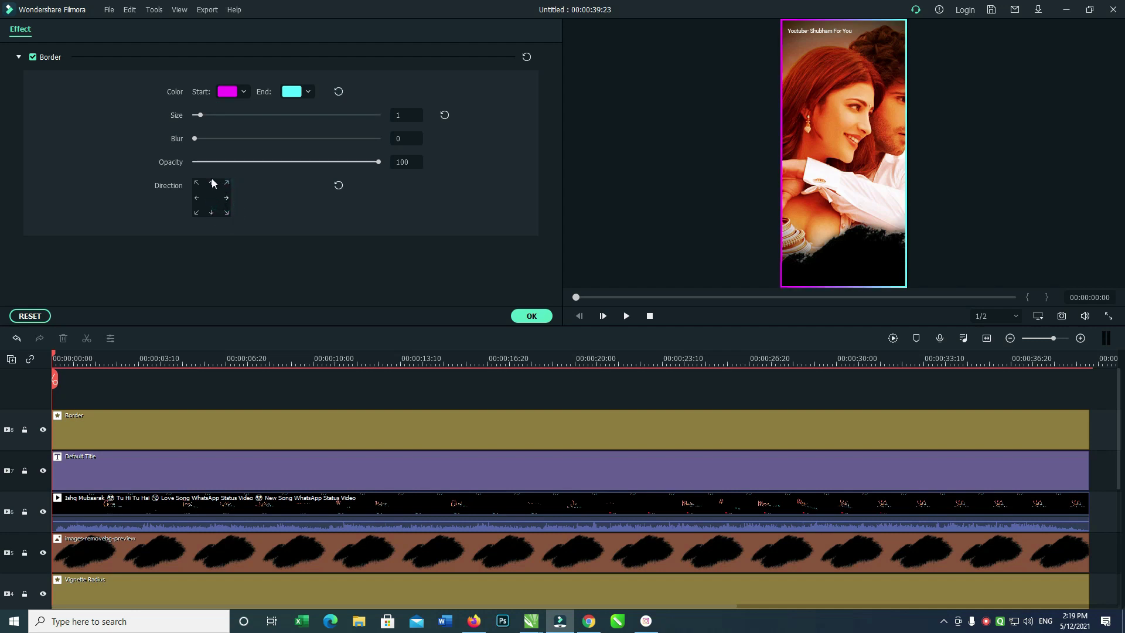
click(211, 182)
click(196, 182)
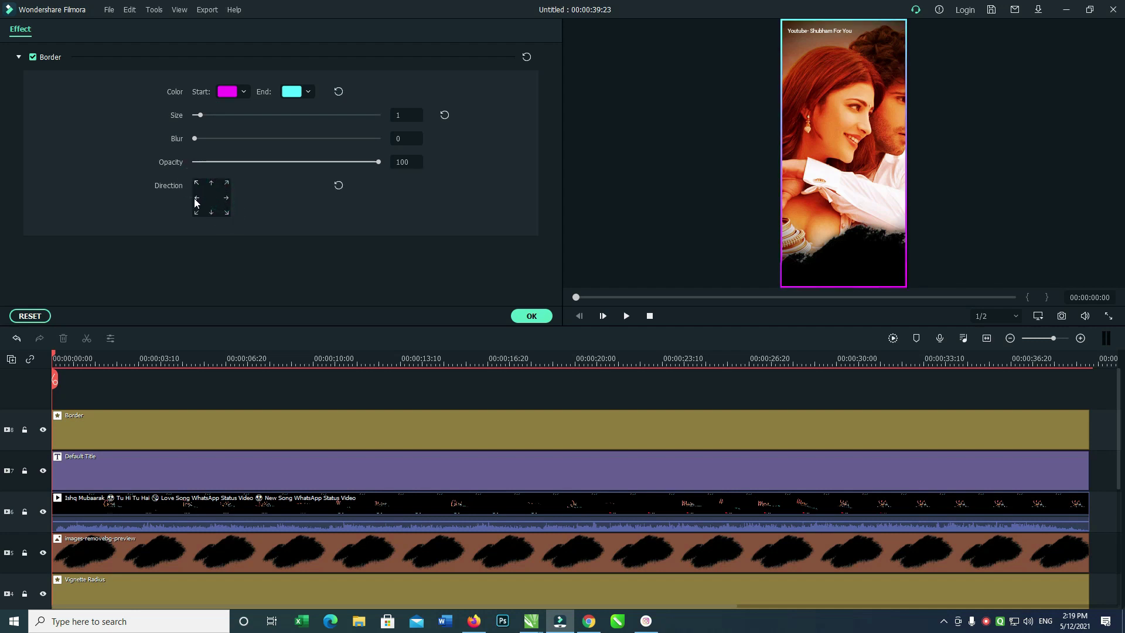
click(196, 197)
click(226, 197)
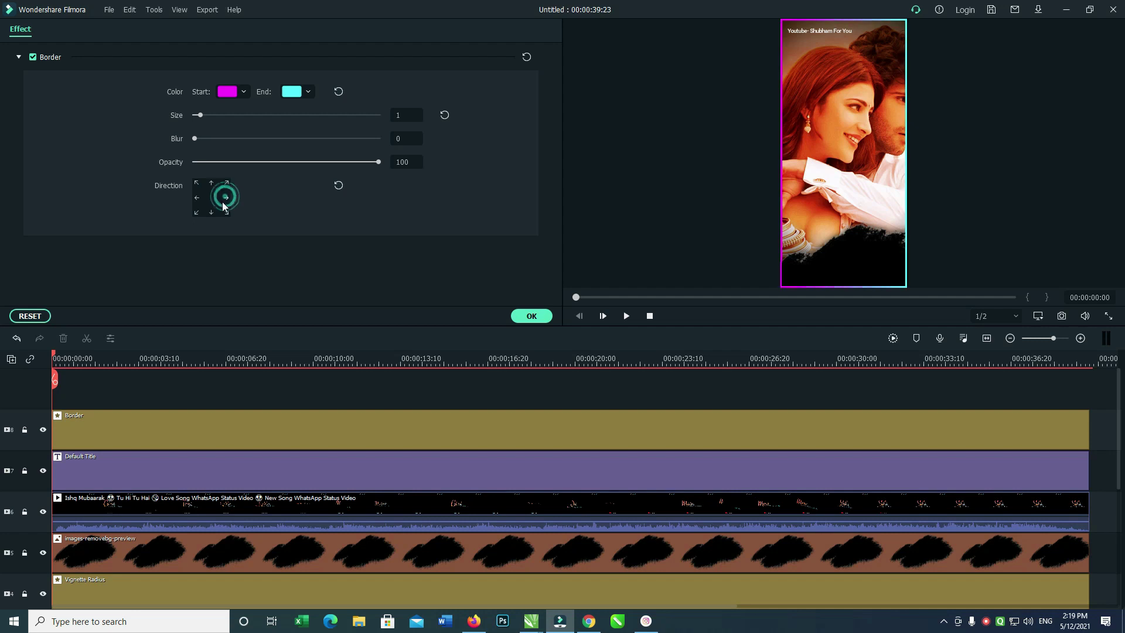
click(211, 212)
click(211, 183)
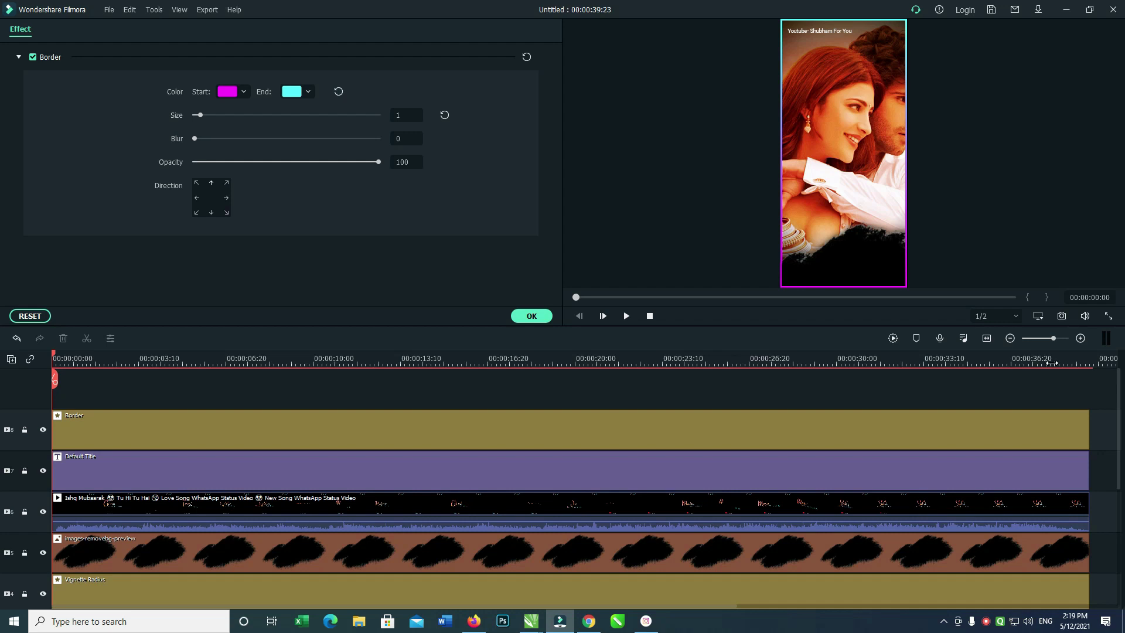
click(1059, 317)
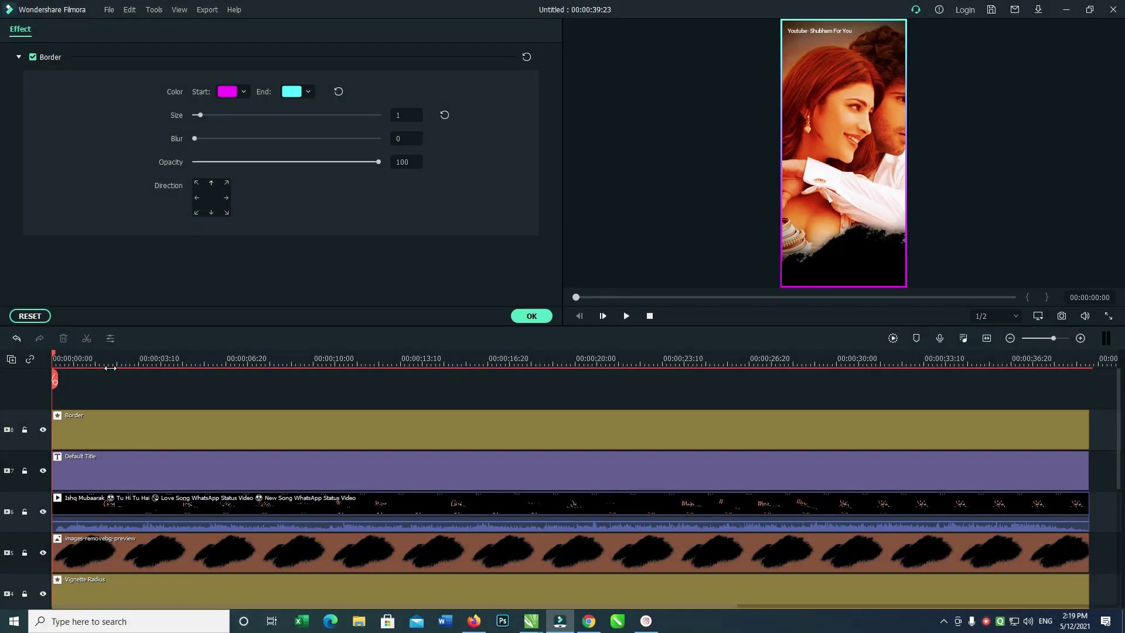
click(531, 316)
- Play back the opening seconds of the project and replay it from the beginning to check the border
scroll(1, 466, down, 2)
scroll(1, 466, up, 1)
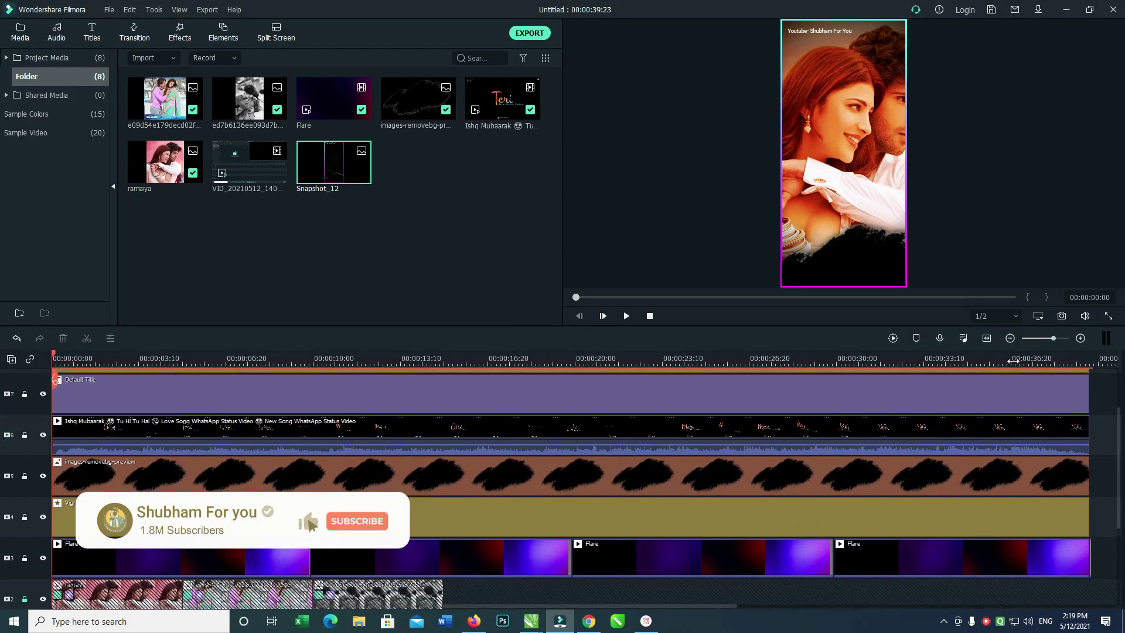
key(space)
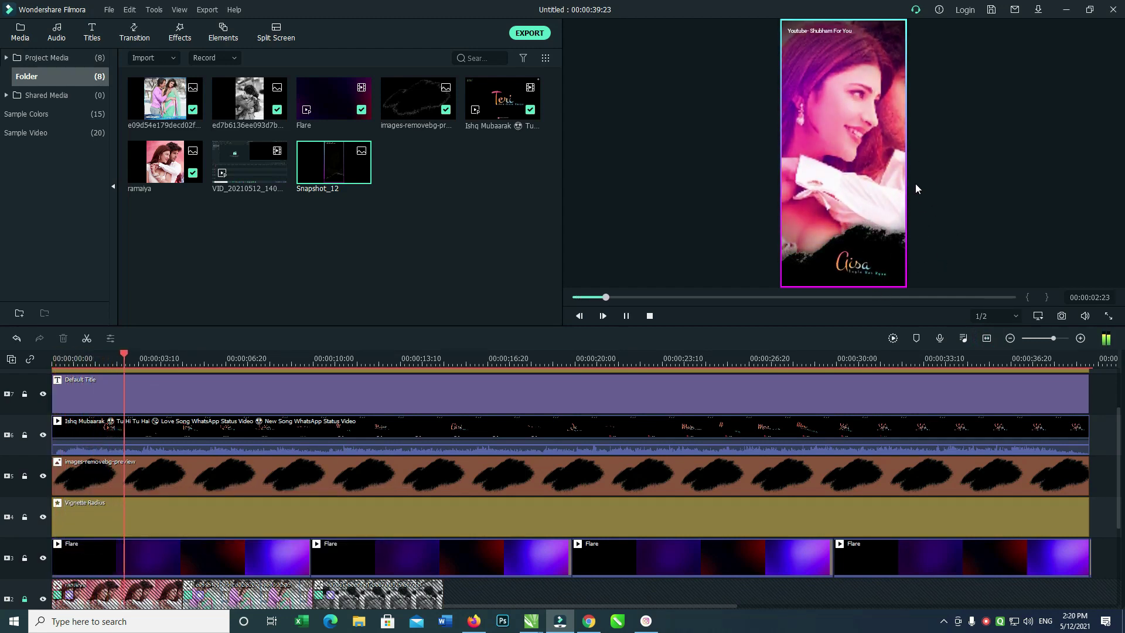
key(space)
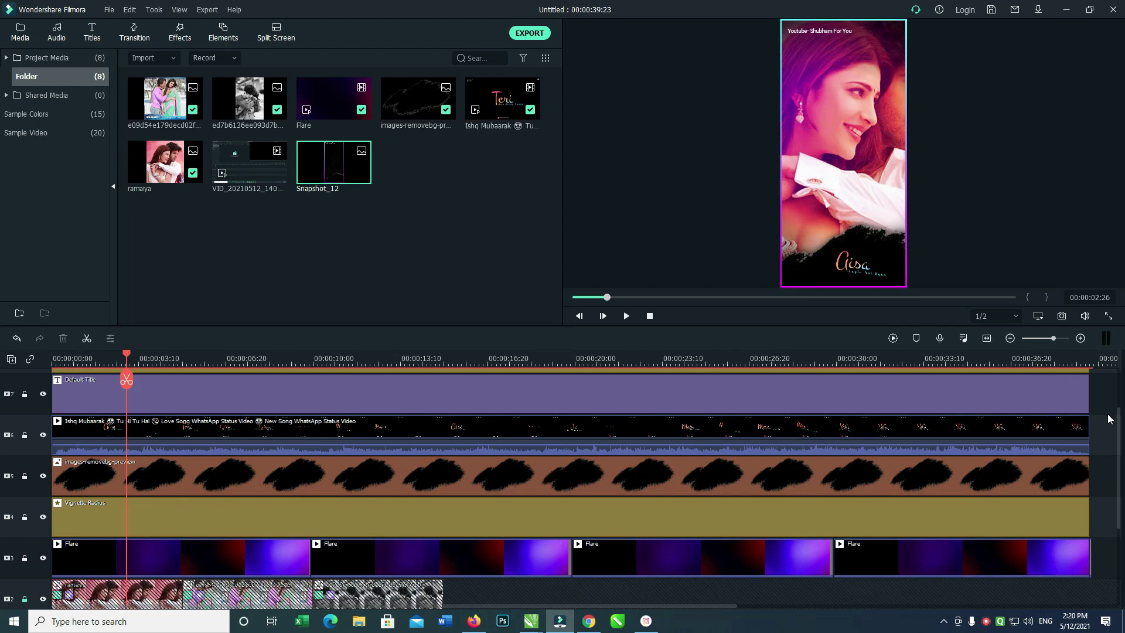
scroll(1117, 423, up, 2)
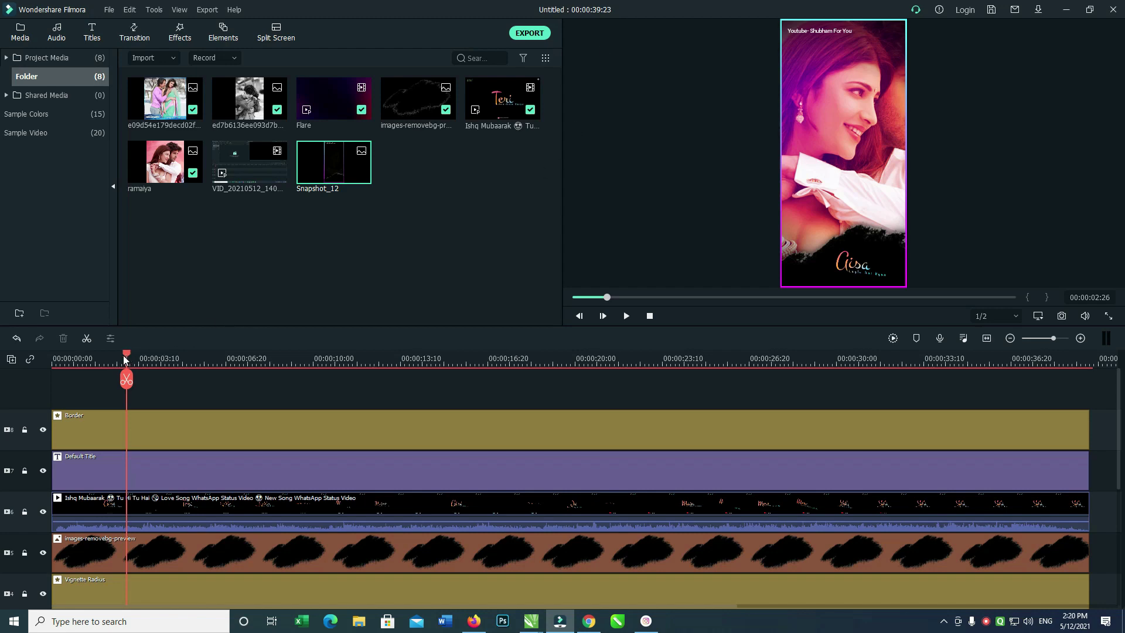
drag(124, 358, 8, 376)
key(space)
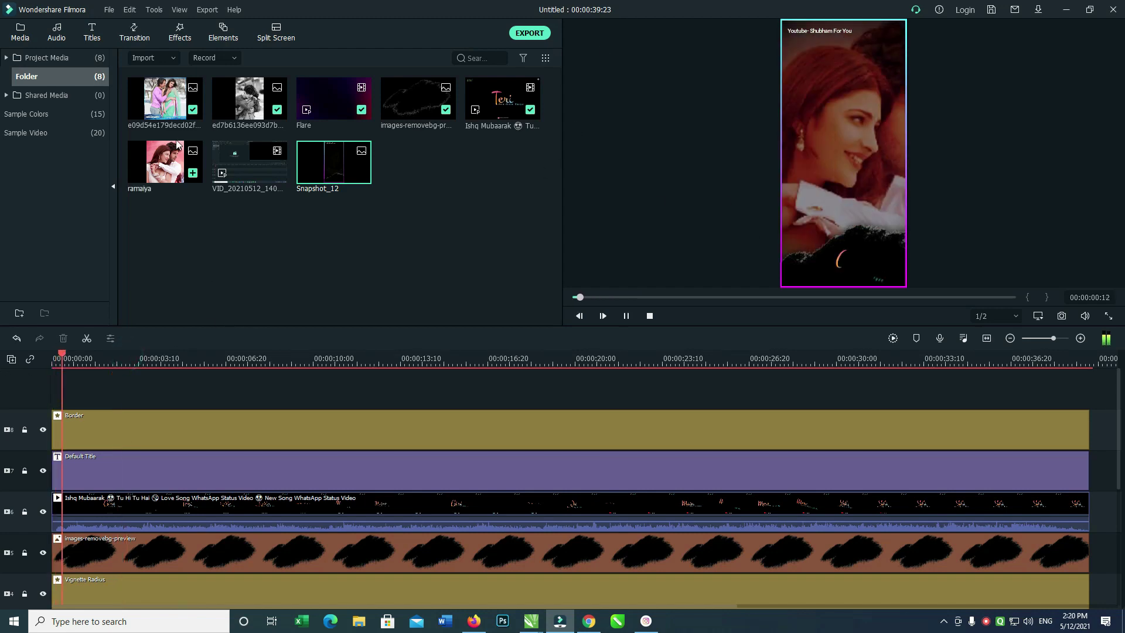
- Browse the element categories and add Element Motion Shape 6 from Shapes on track 9 at the project start
click(92, 33)
click(56, 31)
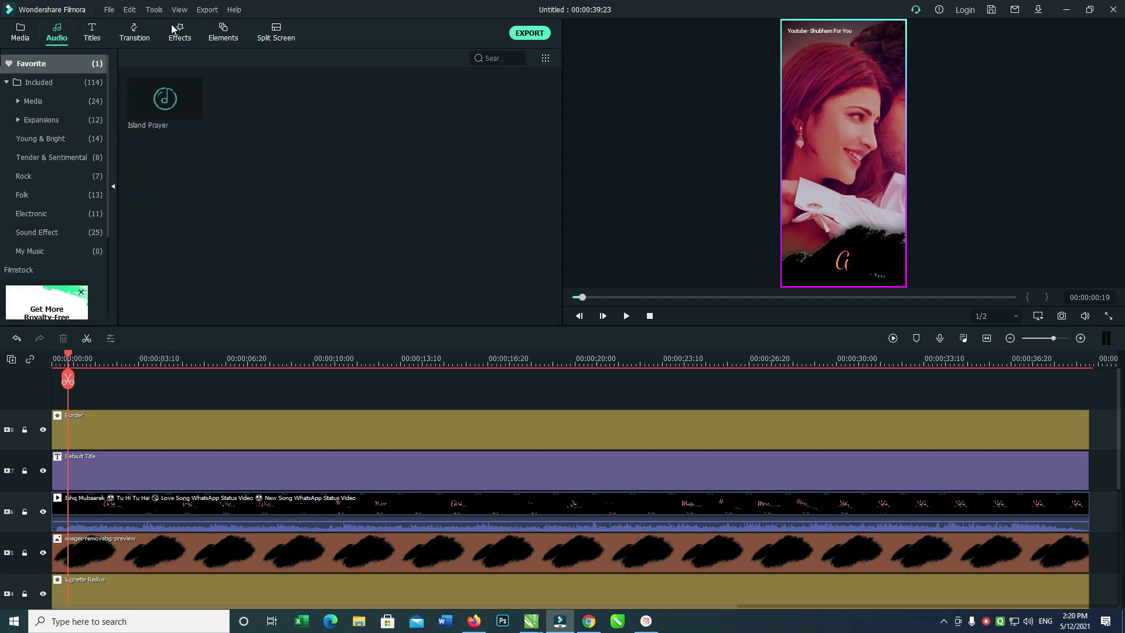
click(179, 31)
click(230, 30)
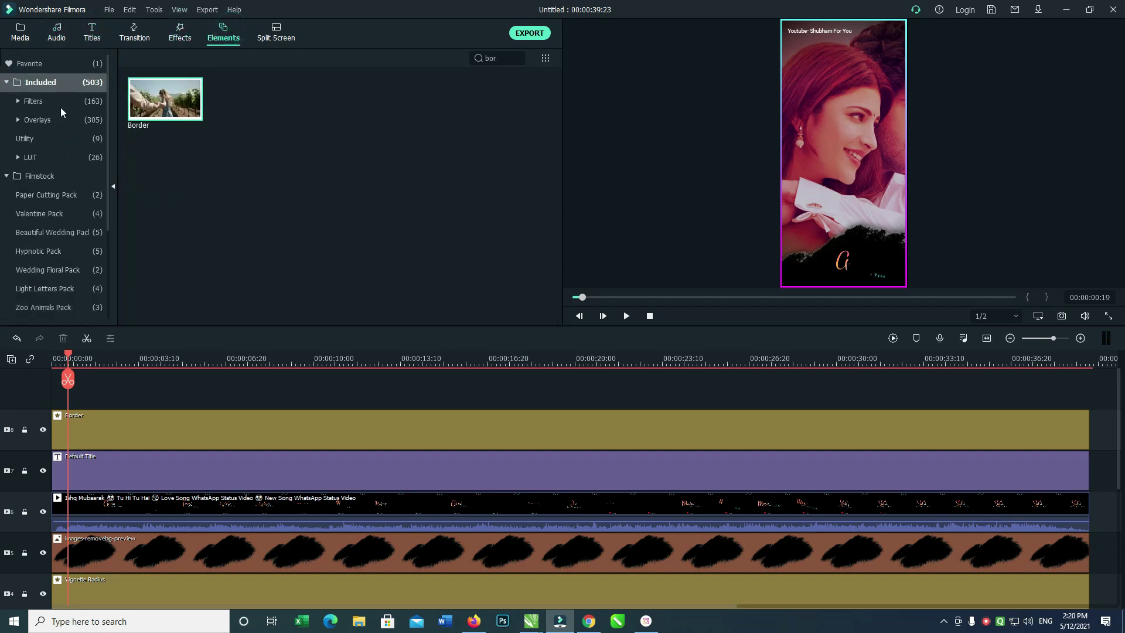
click(18, 103)
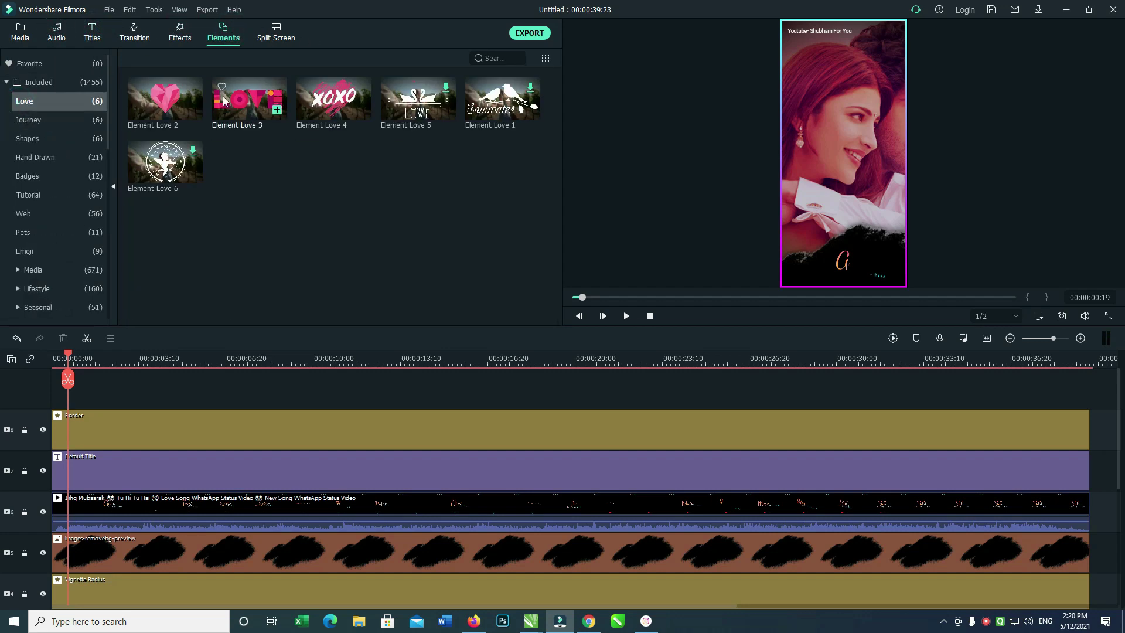
click(41, 141)
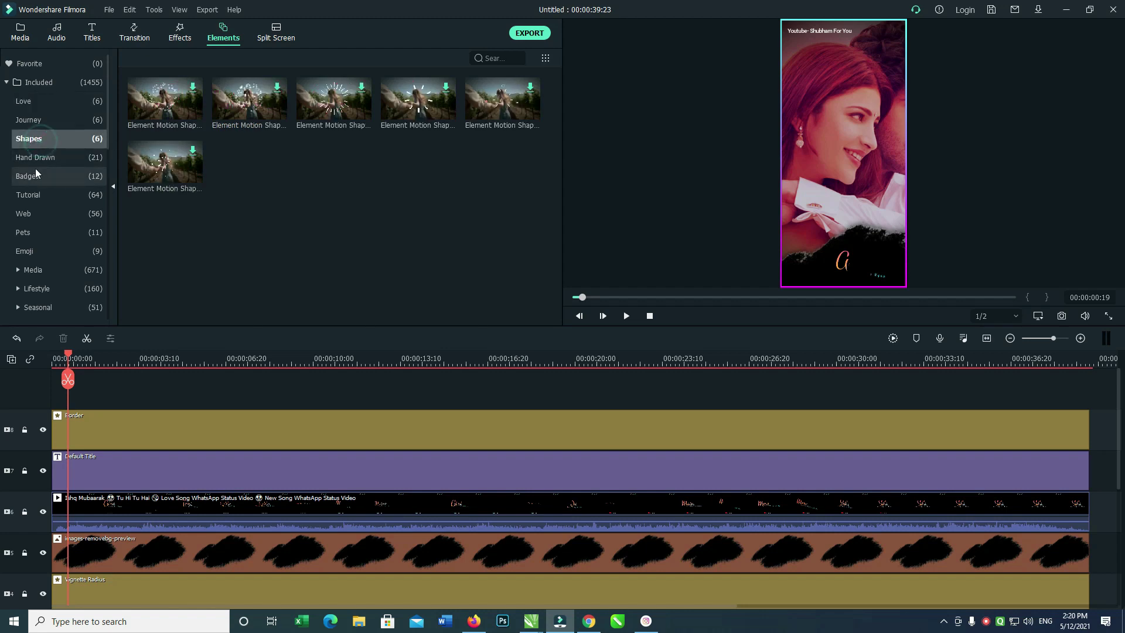
click(35, 168)
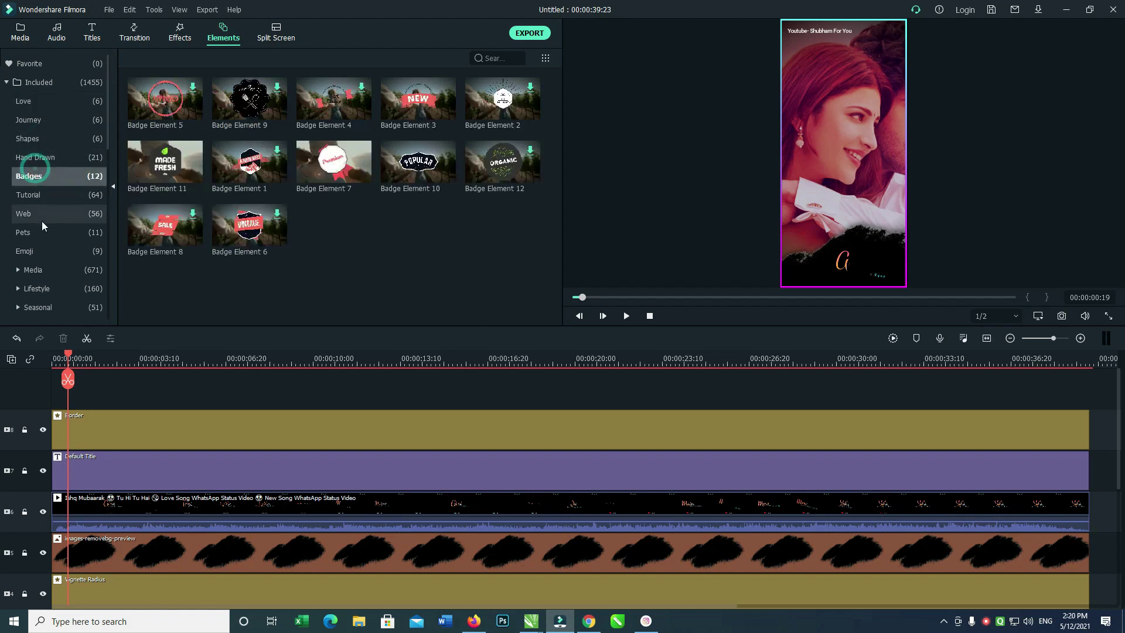
click(34, 120)
click(36, 136)
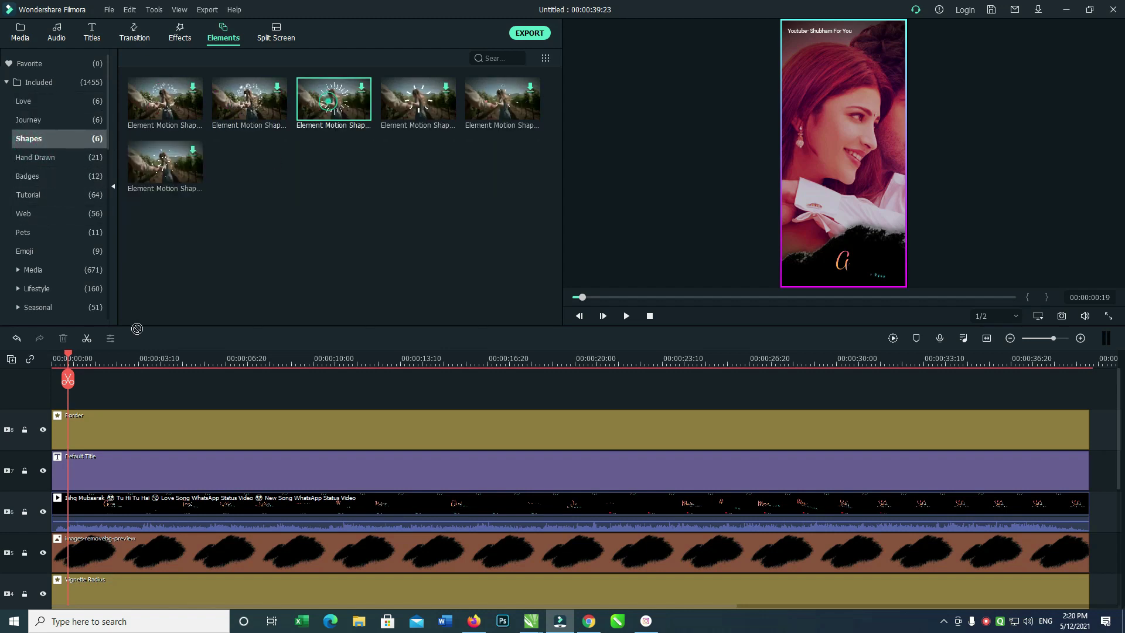
drag(333, 98, 103, 414)
drag(172, 382, 151, 389)
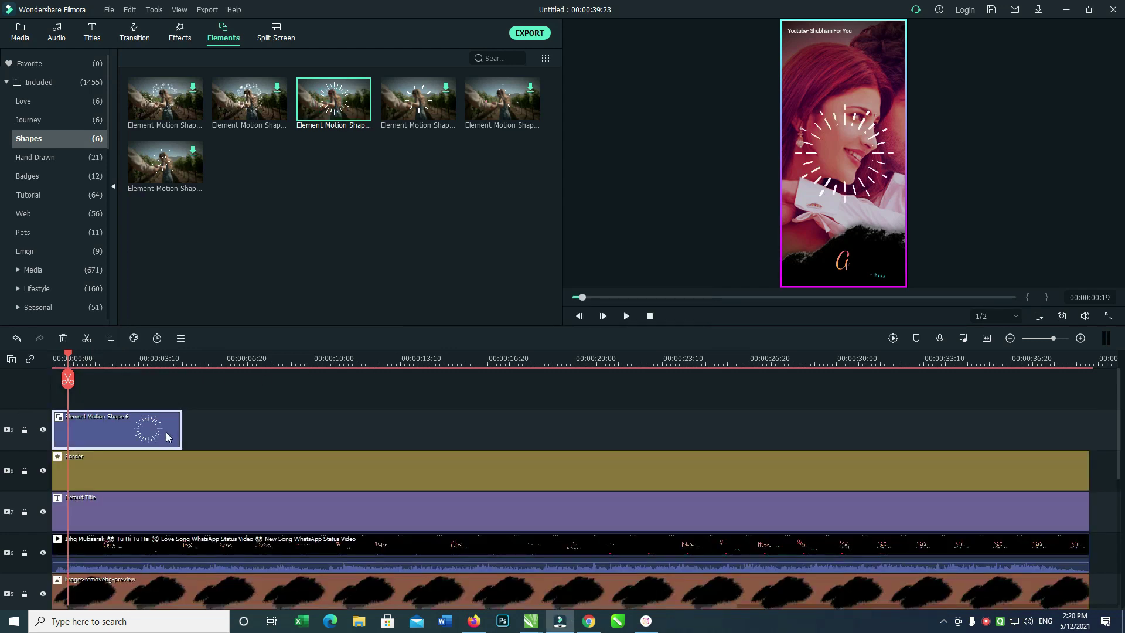
- Shrink the motion shape, place it on the black brush just above the lyrics' right end, and apply it
double_click(166, 431)
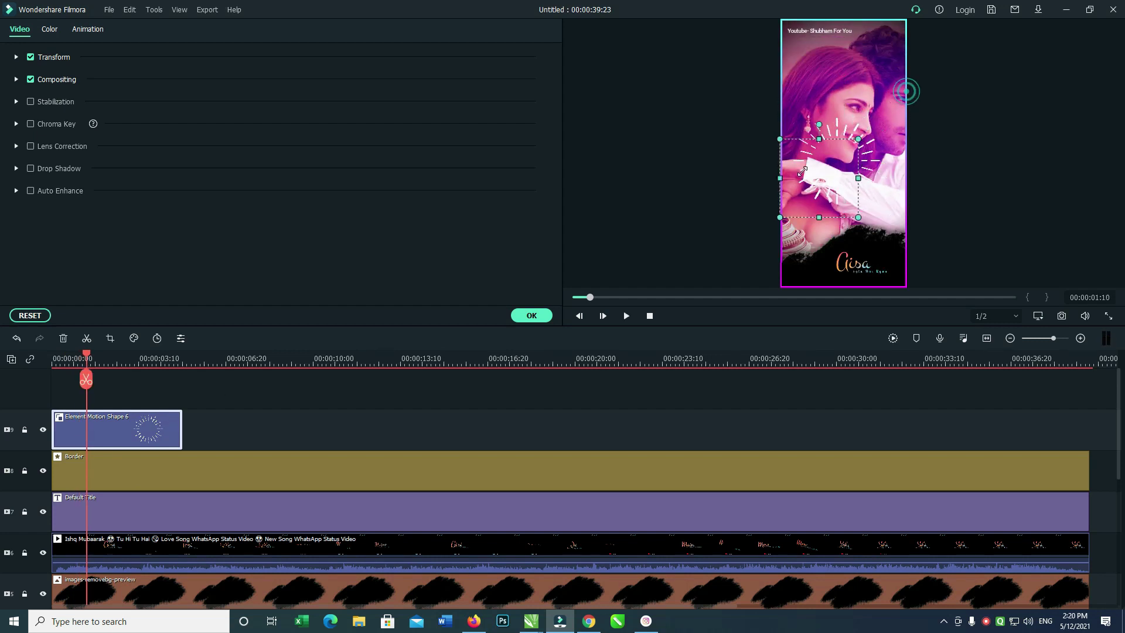
drag(909, 90, 892, 252)
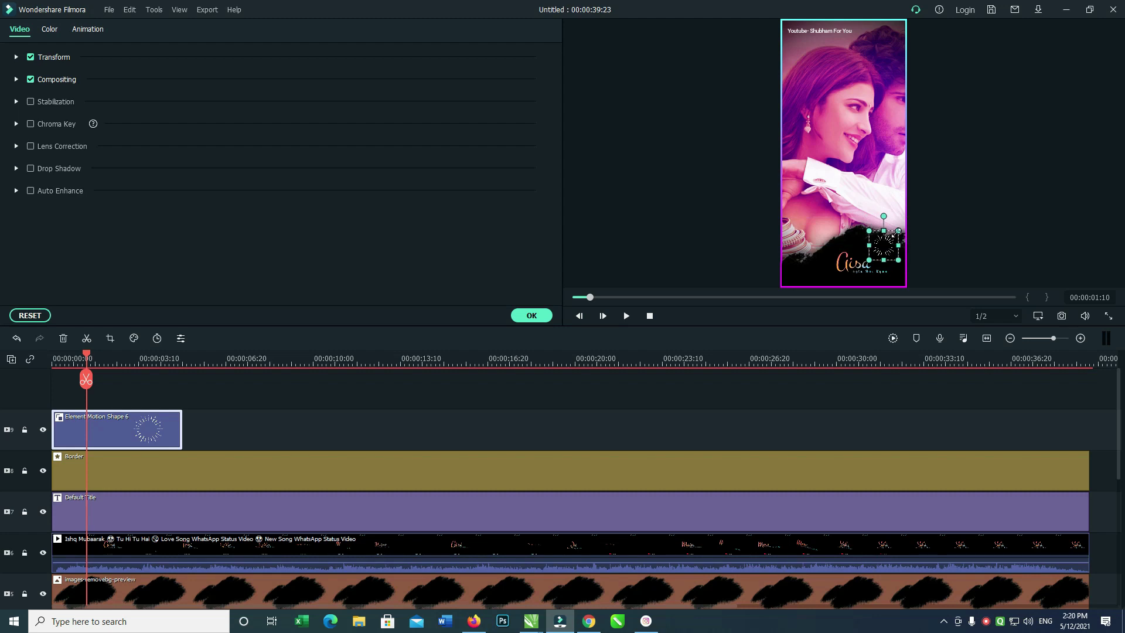
click(530, 315)
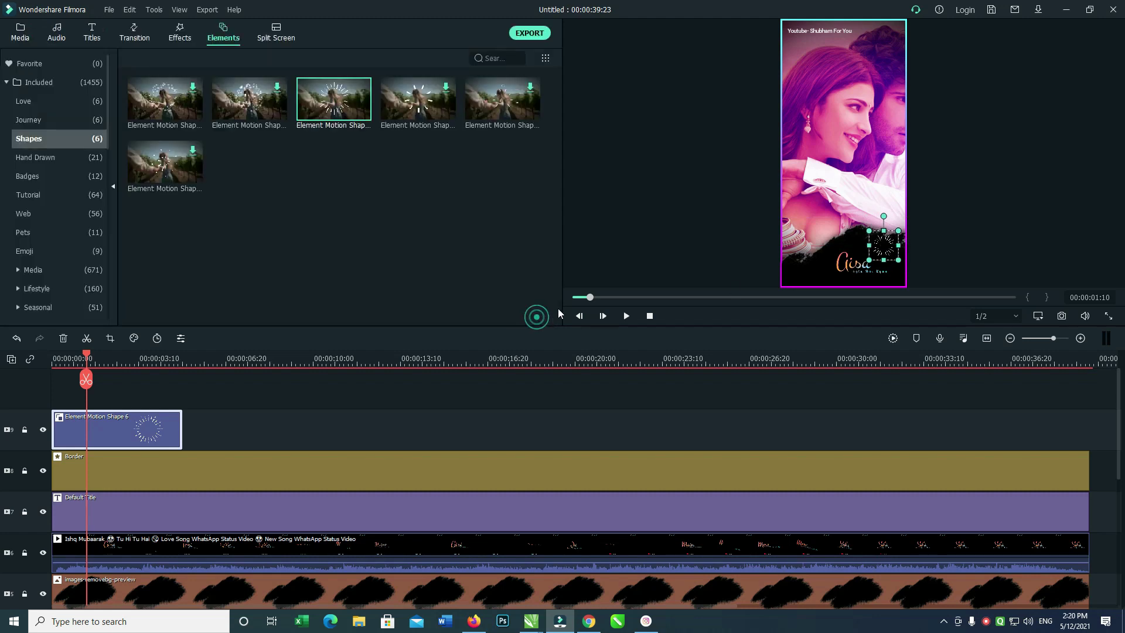
click(31, 279)
click(22, 251)
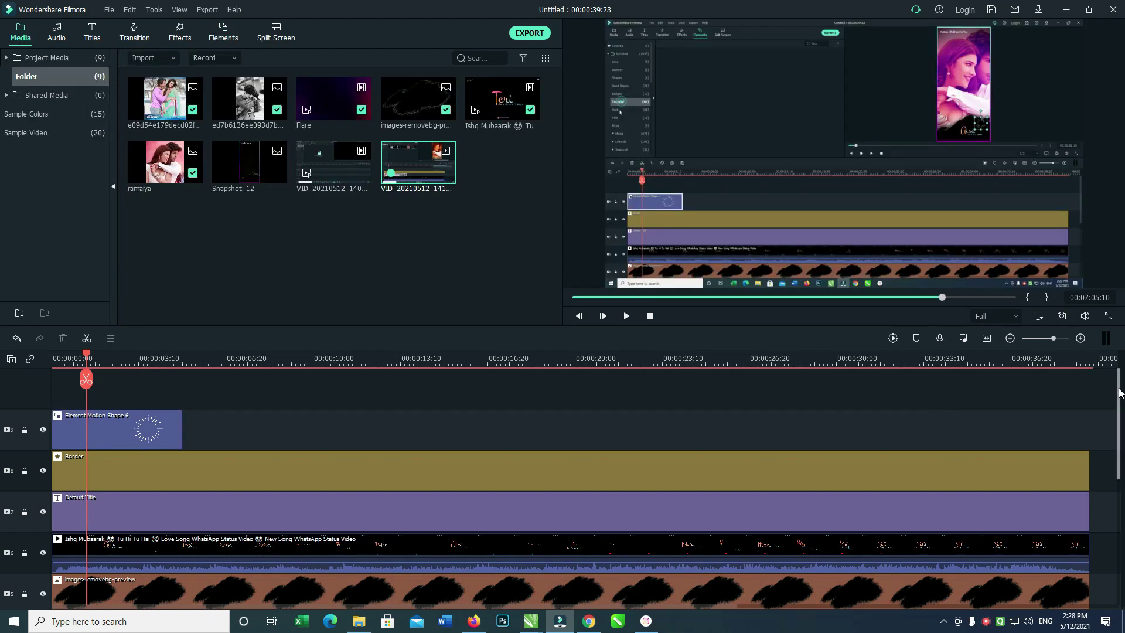
- Unlock the photo track and duplicate its three photo clips twice, pasting the copies consecutively from 00:00:15:00
scroll(1107, 482, down, 3)
scroll(1107, 482, down, 2)
click(710, 533)
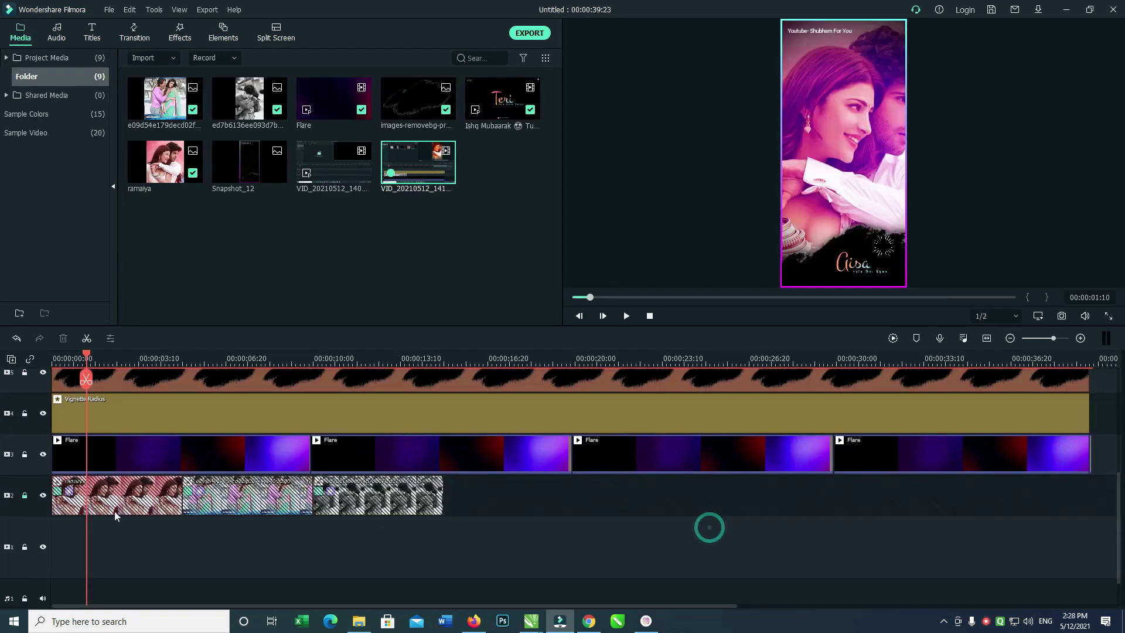
click(24, 497)
drag(612, 496, 36, 505)
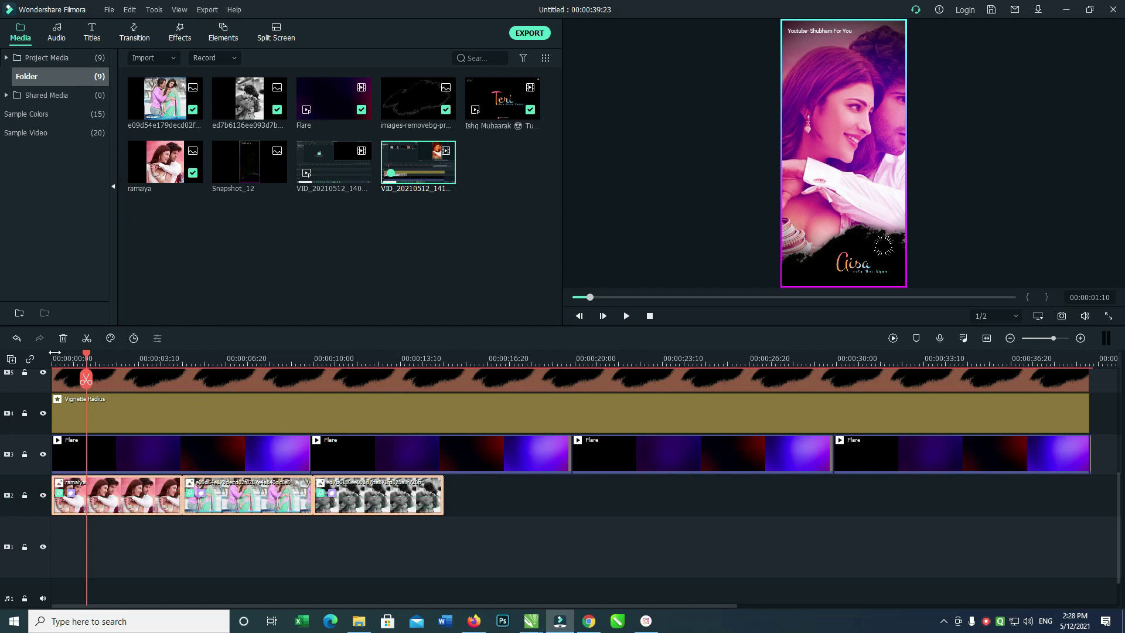
drag(86, 359, 444, 421)
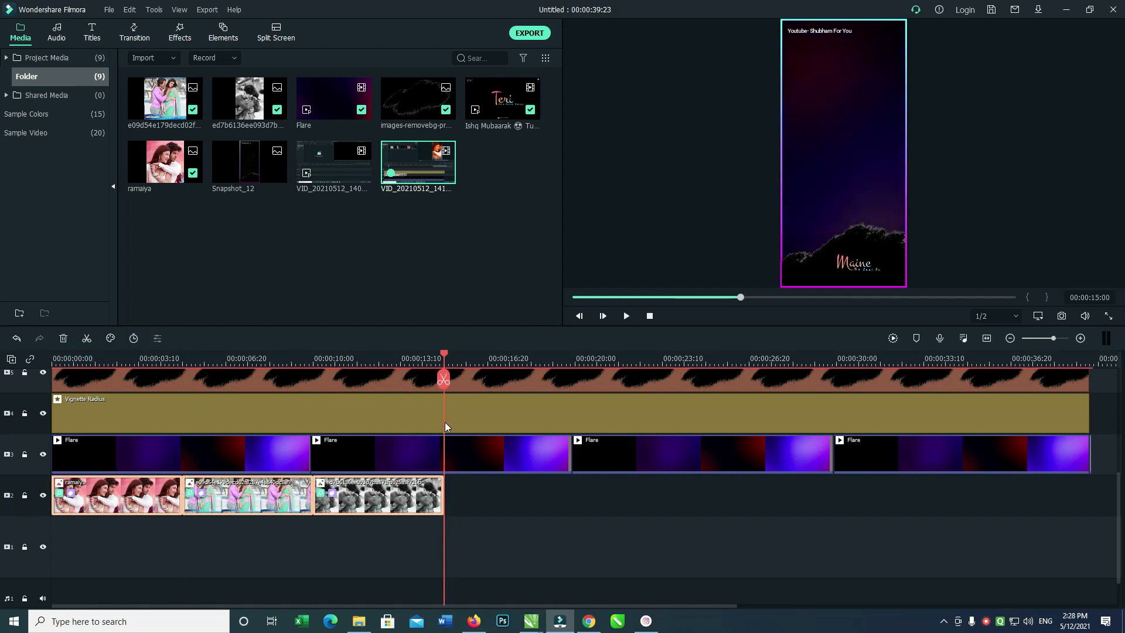
click(30, 504)
key(ctrl+v)
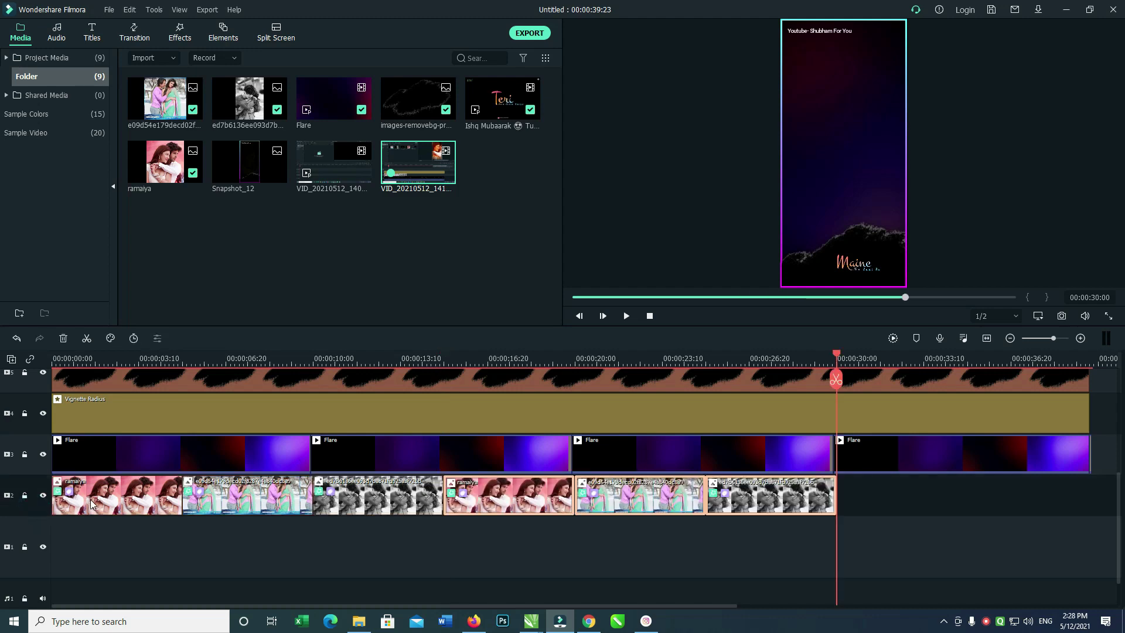
key(ctrl+v)
- Delete the surplus photo clip at the end and trim the last remaining one to end with the overlay tracks
click(1041, 519)
key(Delete)
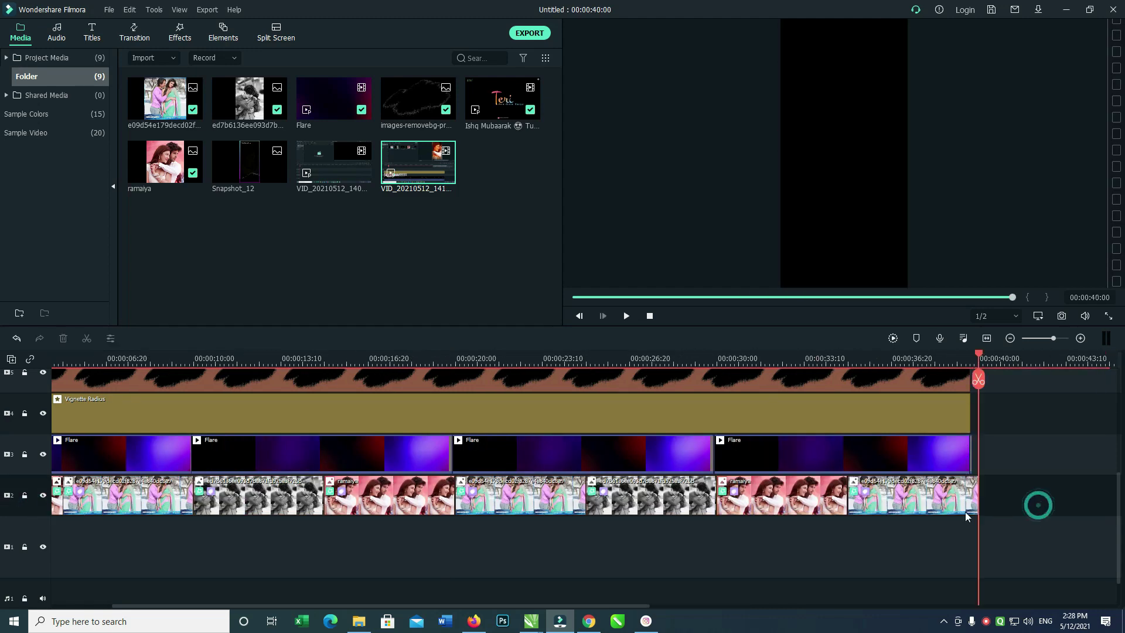
click(975, 503)
drag(978, 502, 969, 488)
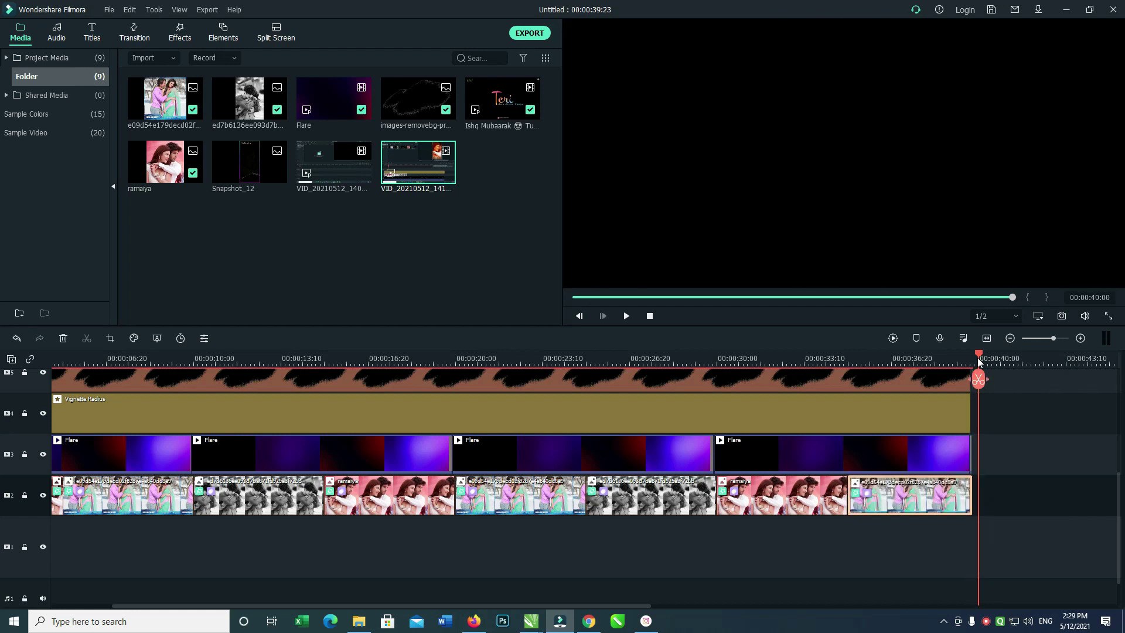
- Play back the project from the beginning and around the 30-second mark to check the repeated photos
drag(978, 353, 486, 354)
key(Home)
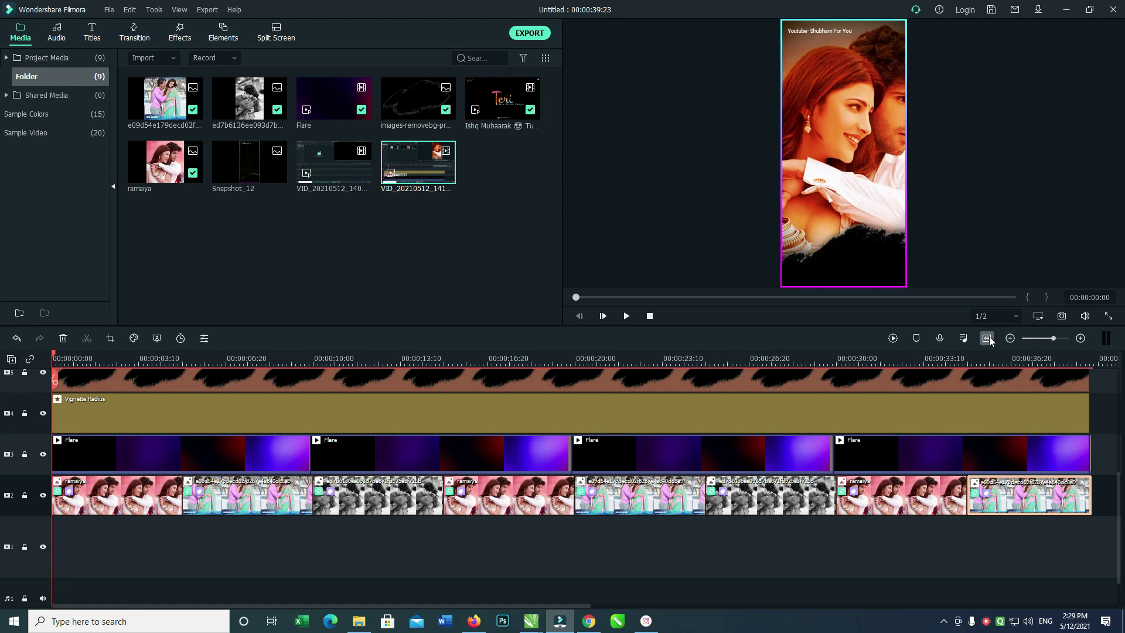
key(space)
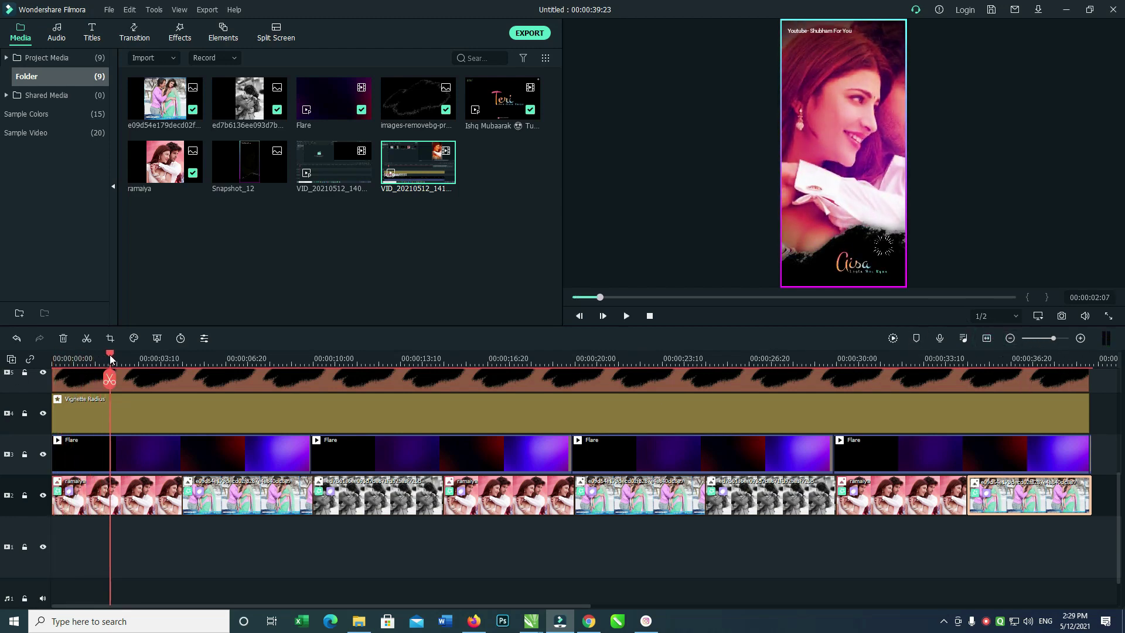
click(732, 358)
click(817, 403)
key(space)
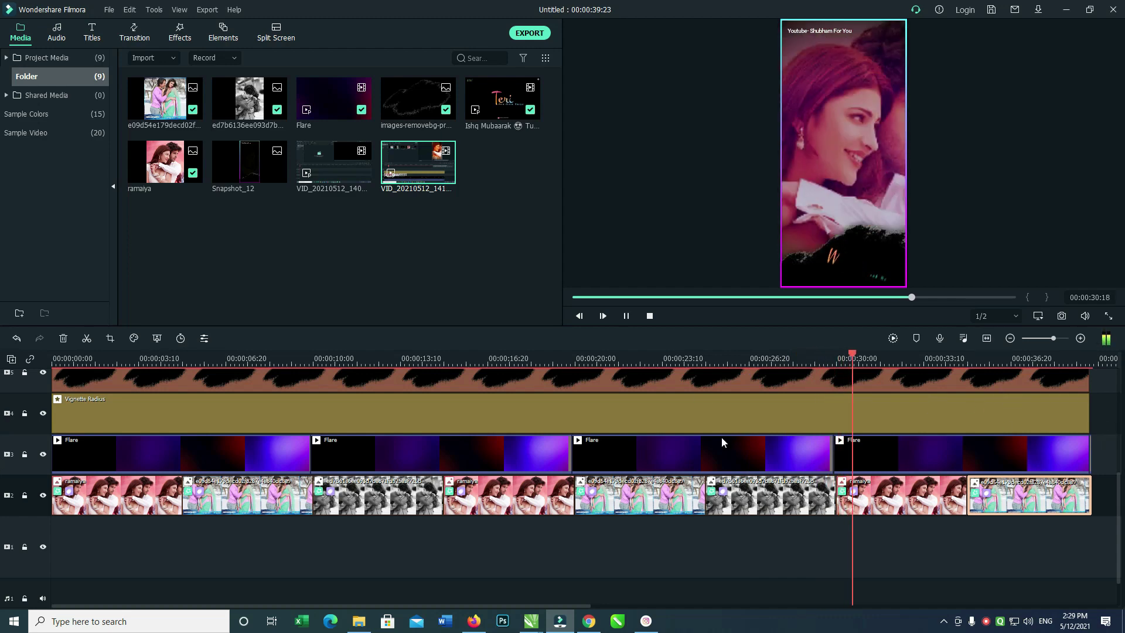
key(space)
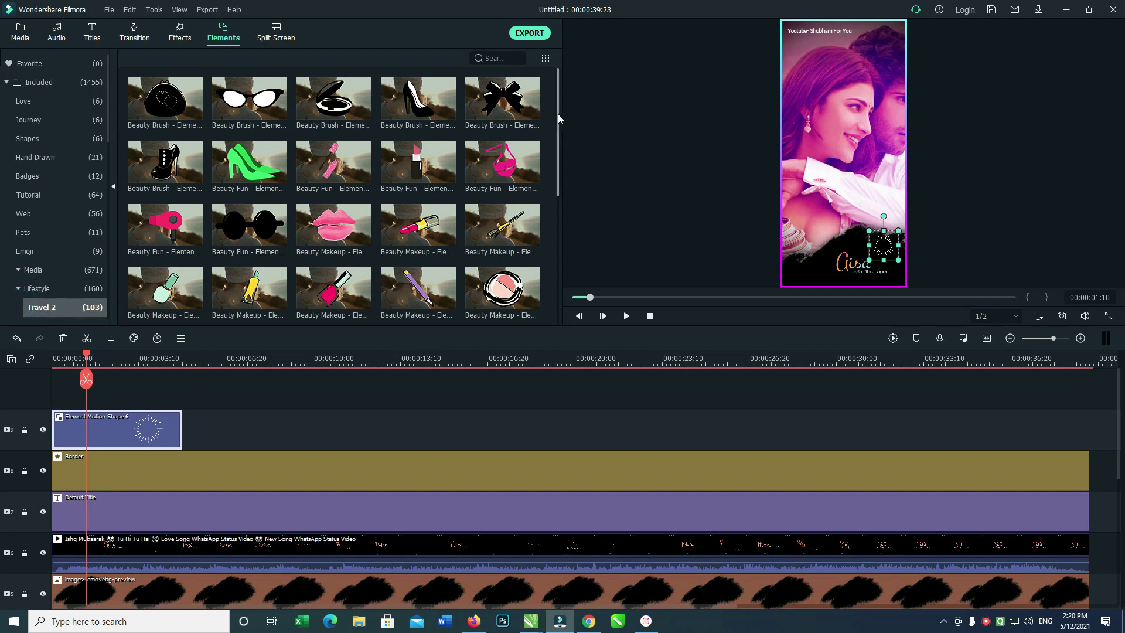
- Start a local export in MP4 format and name the video Full Screen
scroll(558, 113, down, 5)
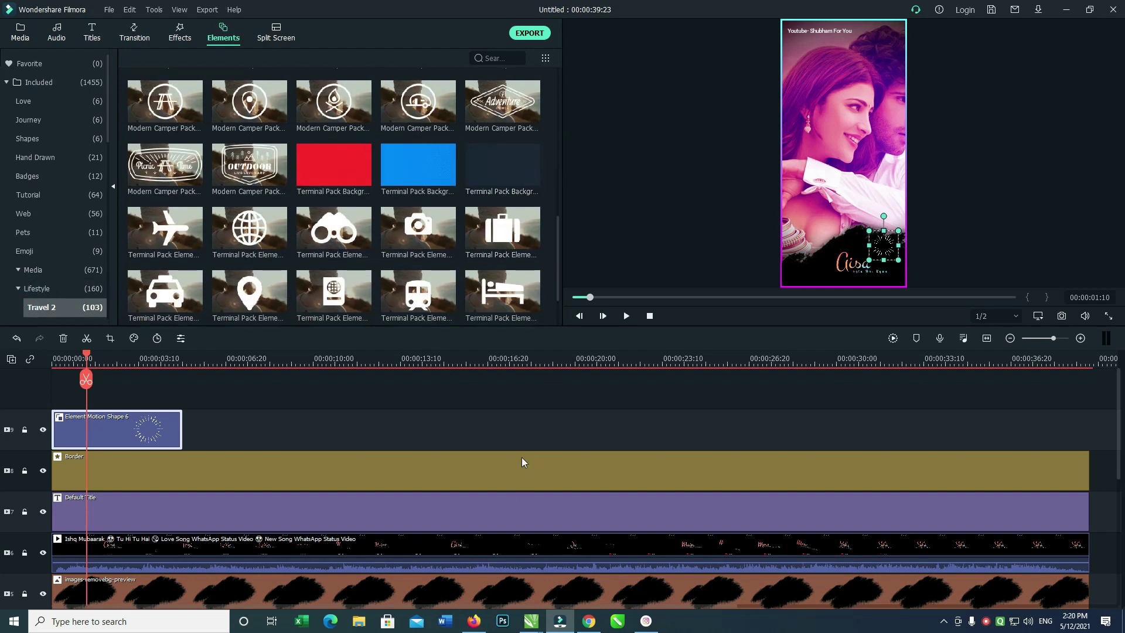
click(521, 431)
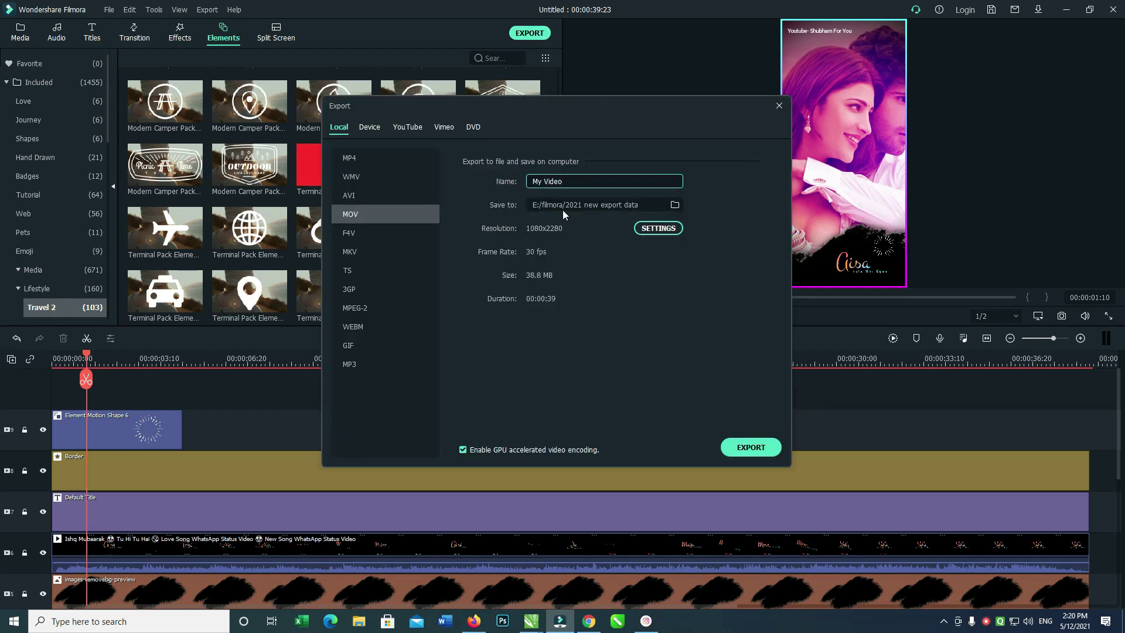
click(367, 158)
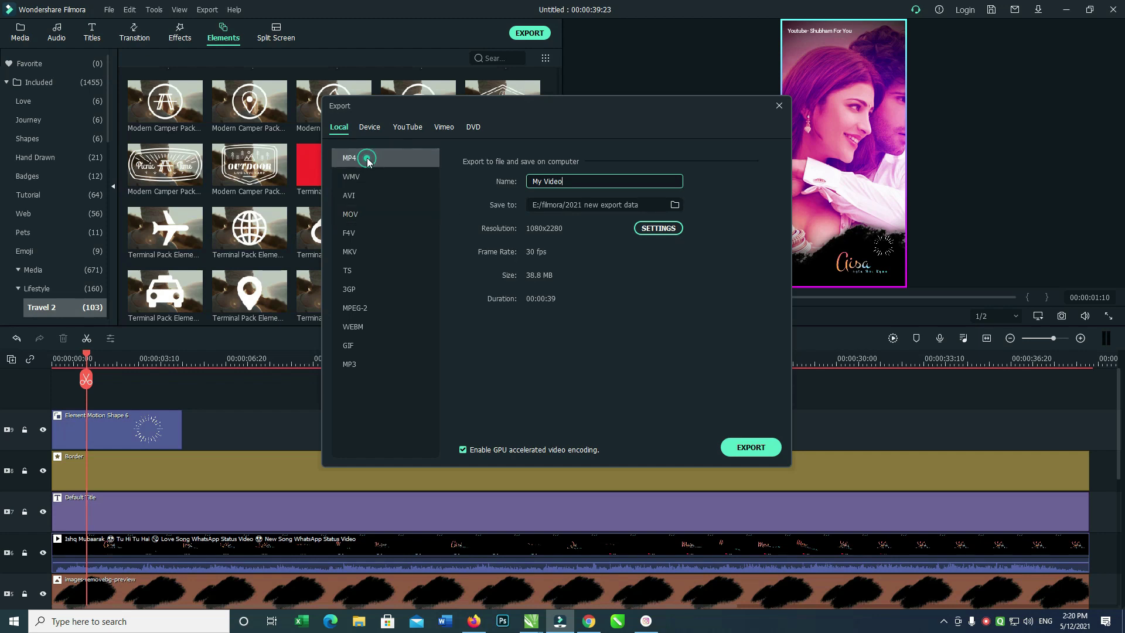
double_click(580, 182)
- In the export settings, keep the H.264 video encoder and set the video bit rate to 10000 kbps
click(660, 229)
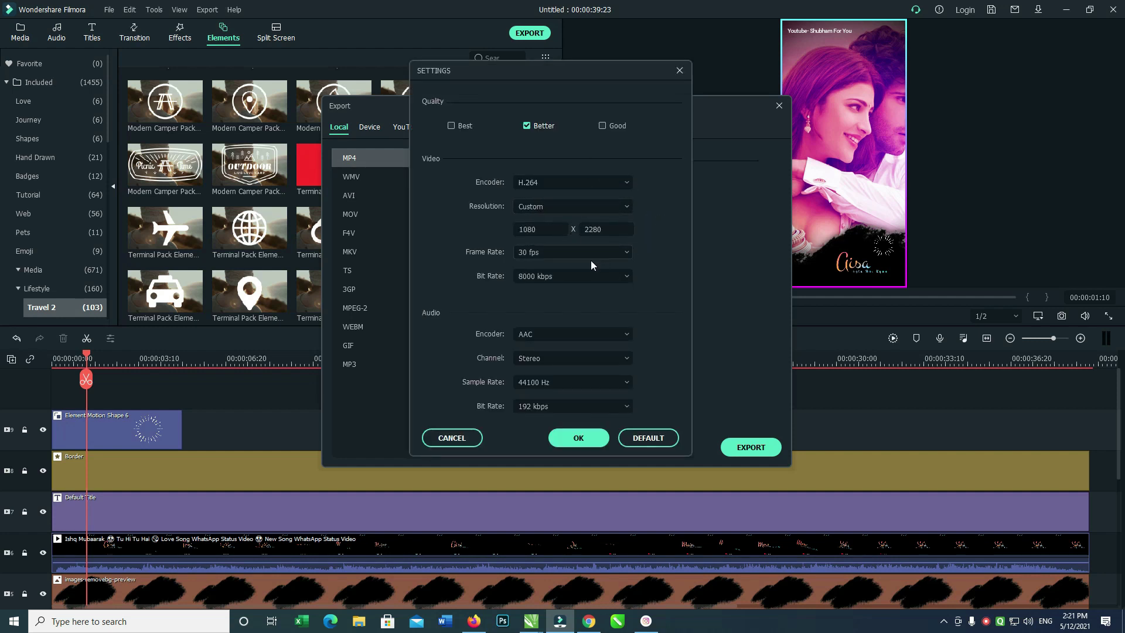
click(565, 182)
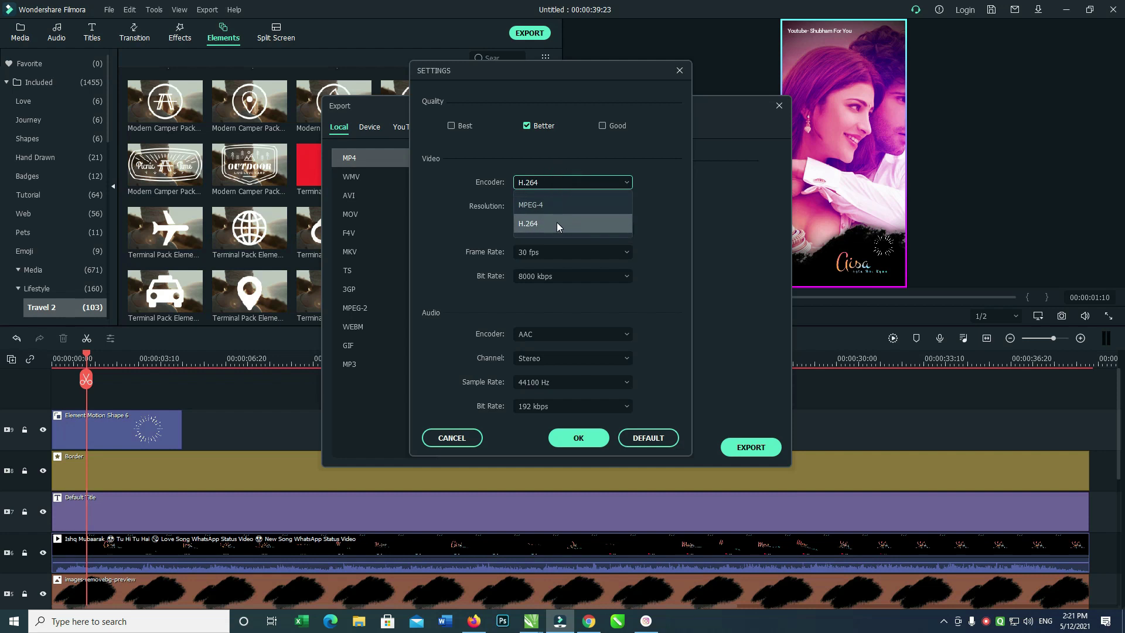
click(557, 223)
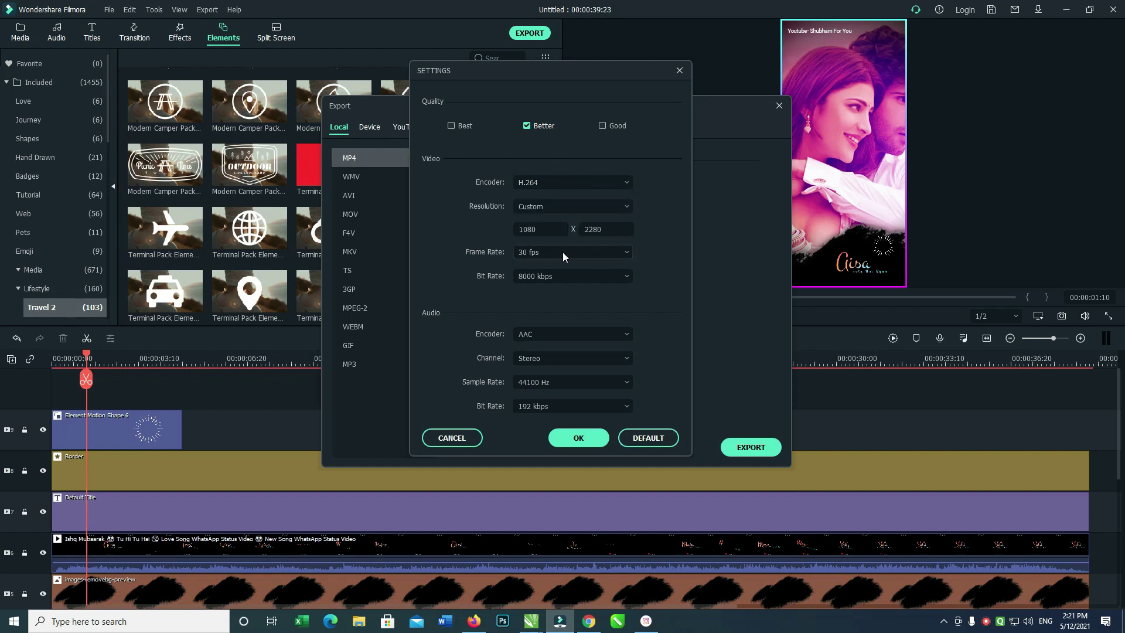
click(572, 277)
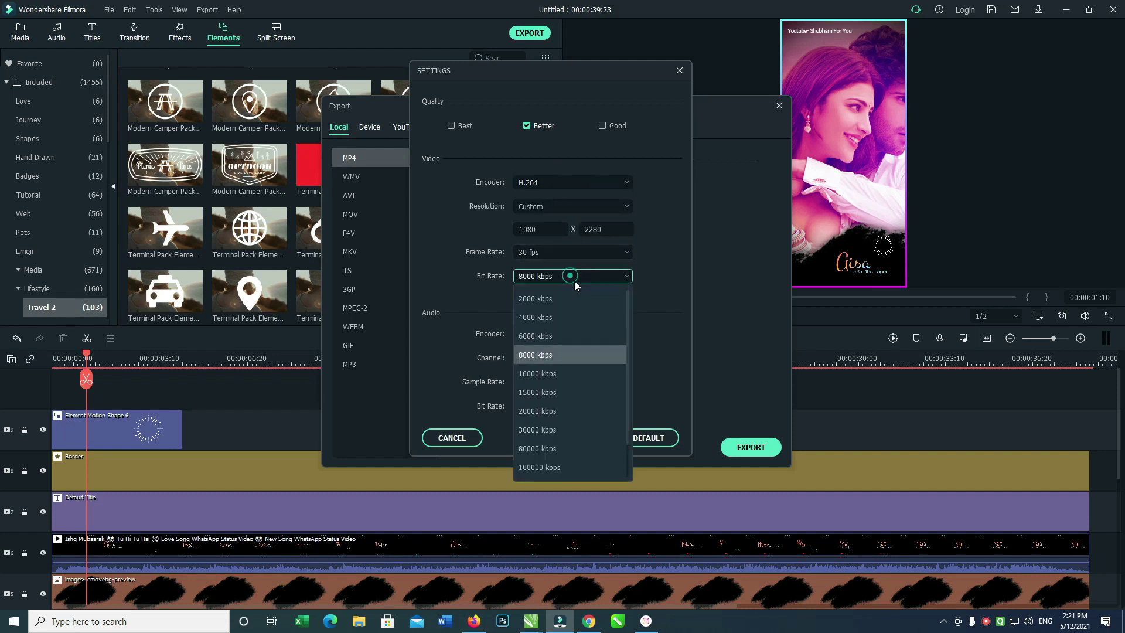
click(582, 374)
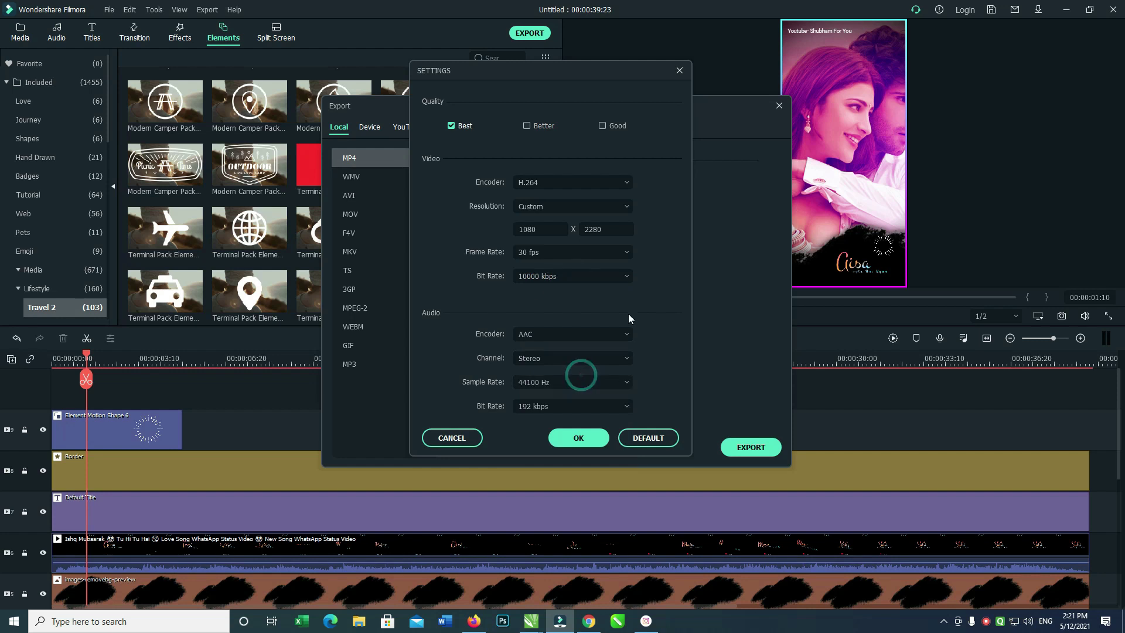
- Set the export audio to 5.1 Surround Sound, 48000 Hz and 192 kbps, and confirm the export settings
click(556, 335)
click(564, 359)
click(573, 360)
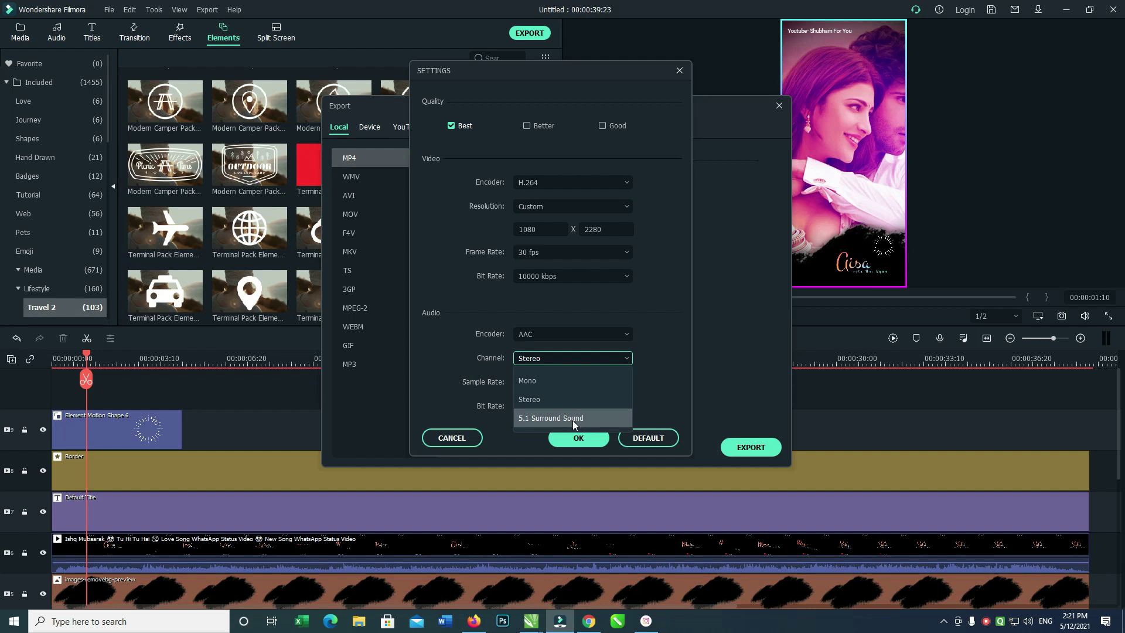
click(574, 420)
click(571, 382)
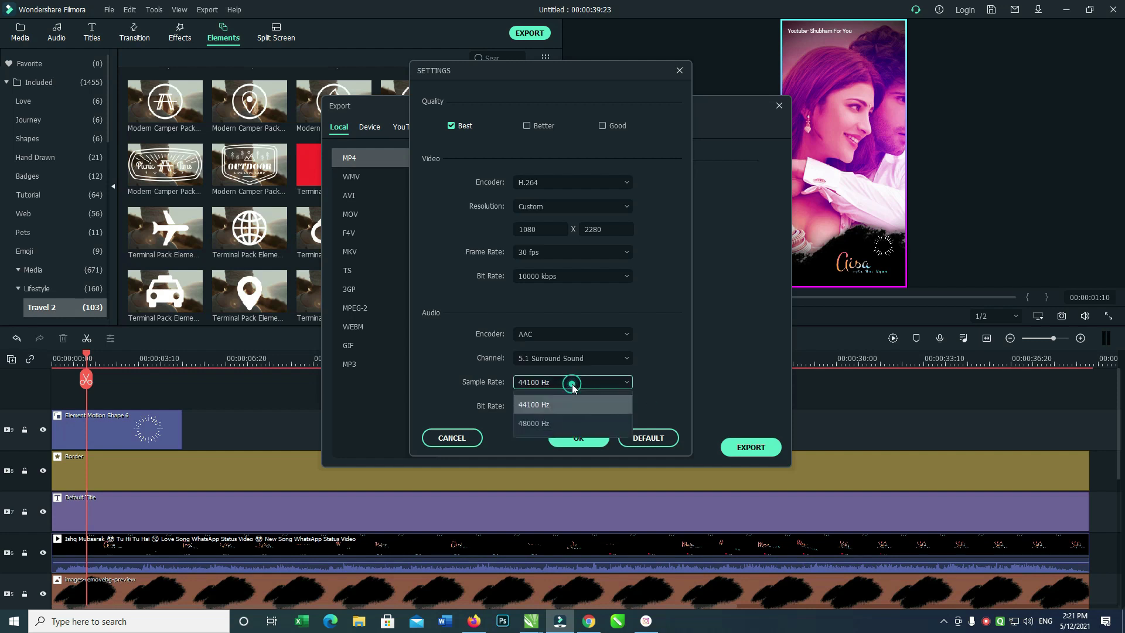
click(574, 422)
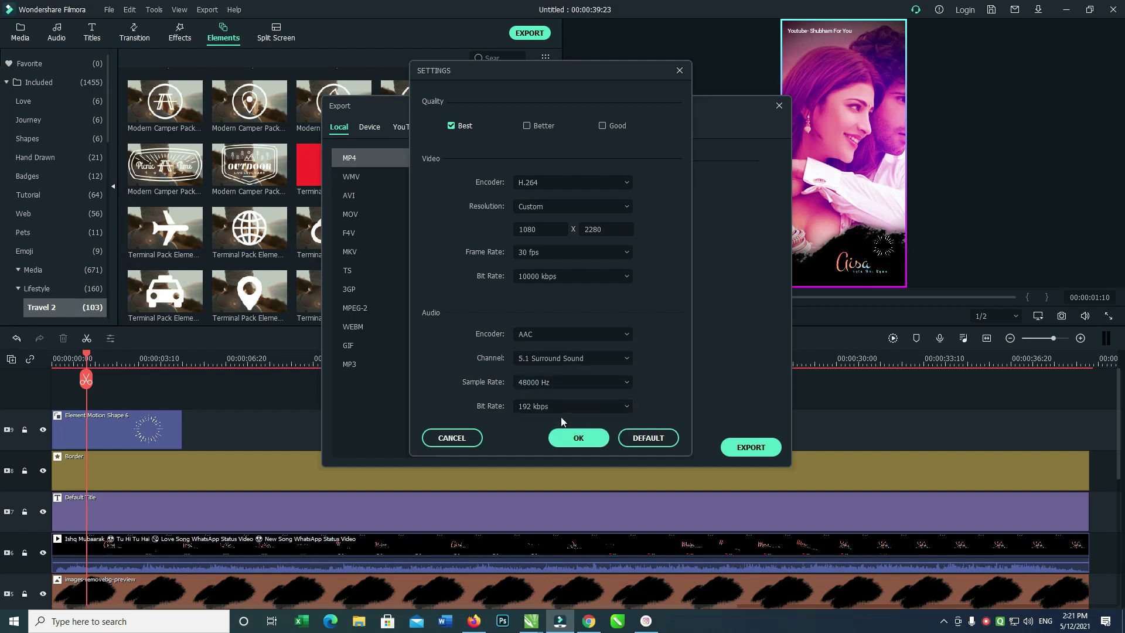
click(566, 407)
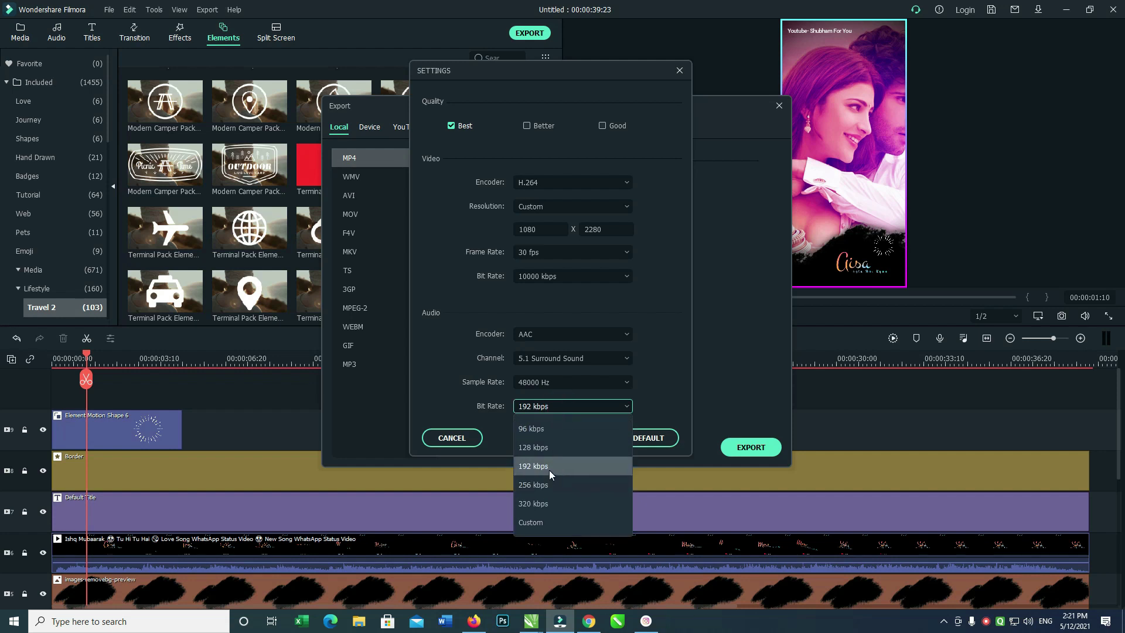
click(550, 469)
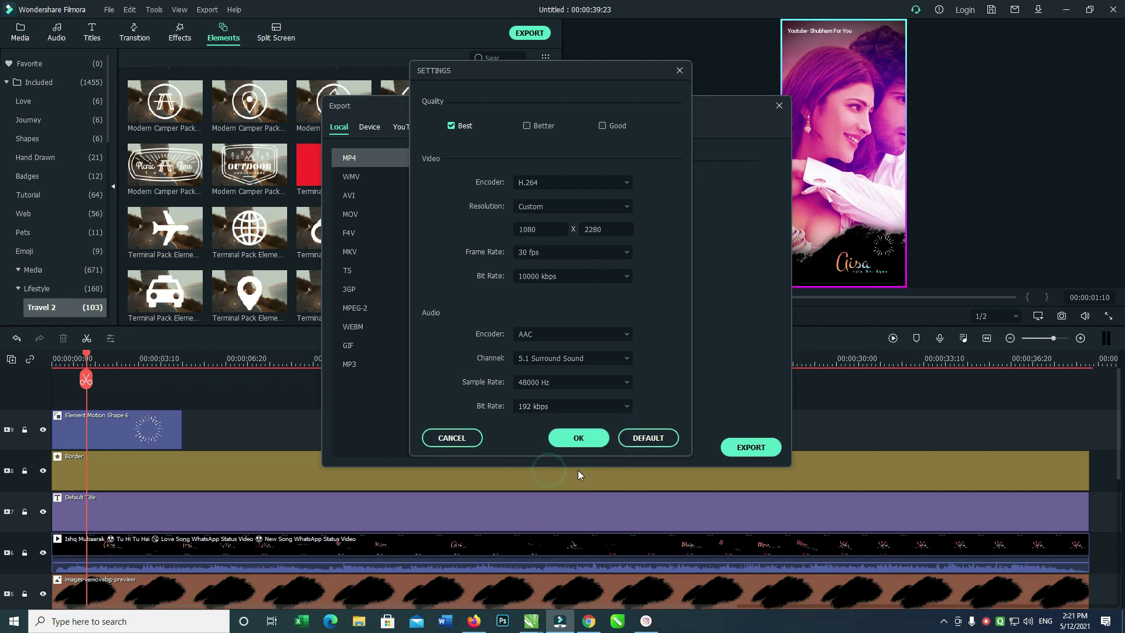
click(586, 438)
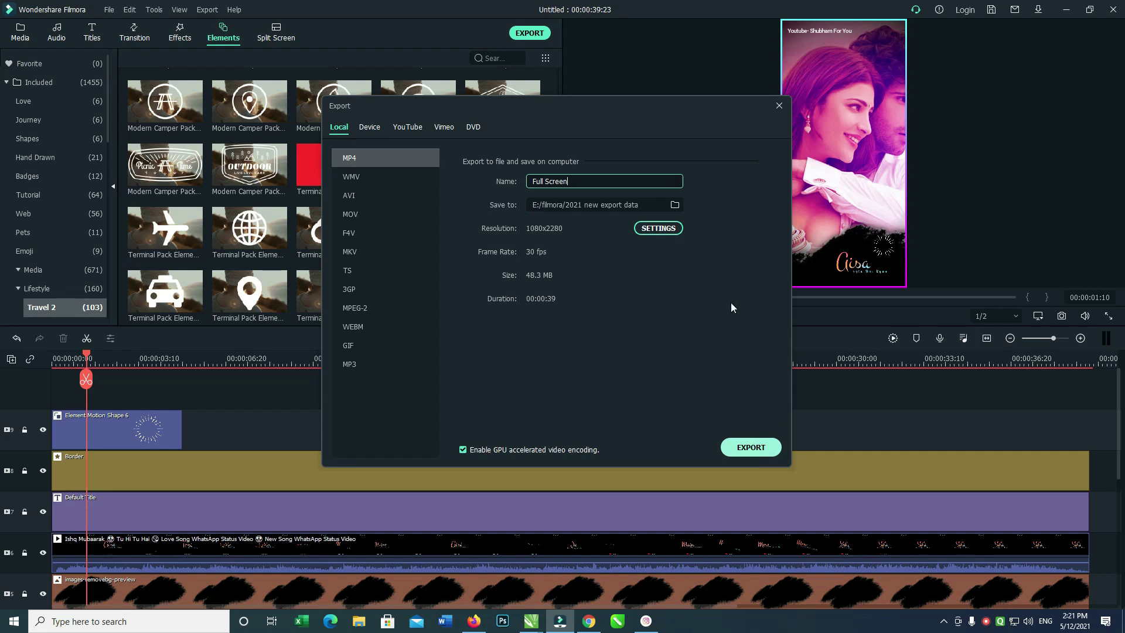
key(Escape)
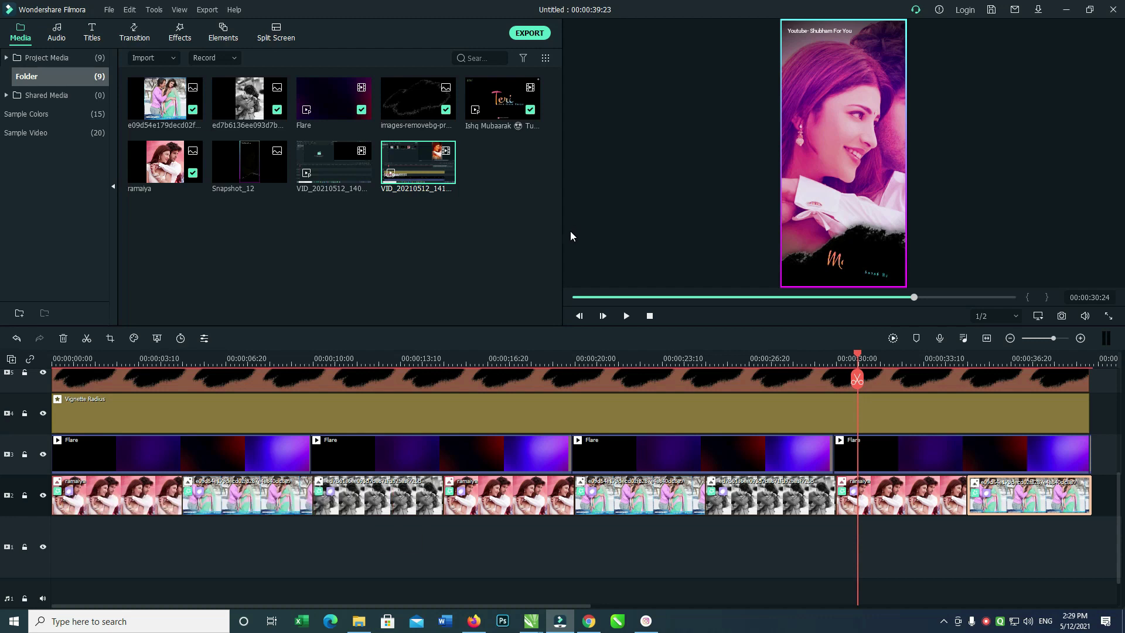
right_click(985, 621)
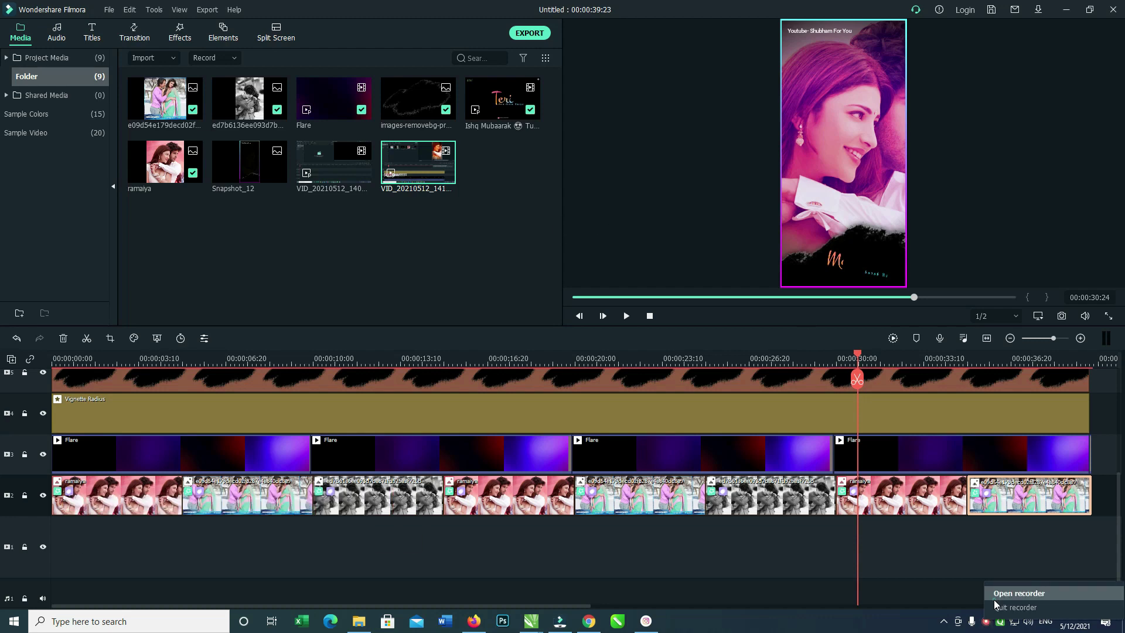